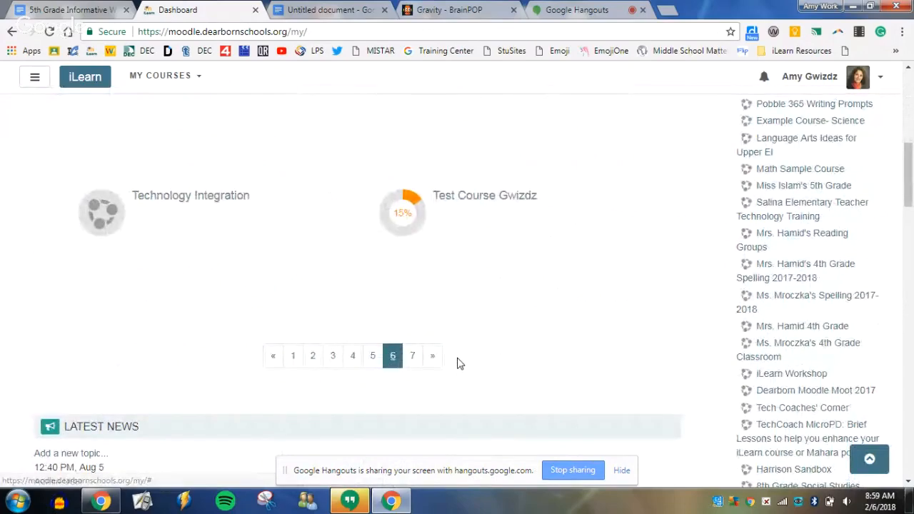
Open the test course from the dashboard's course list and switch on its editing mode.
scroll(500, 300, up, 1)
click(499, 266)
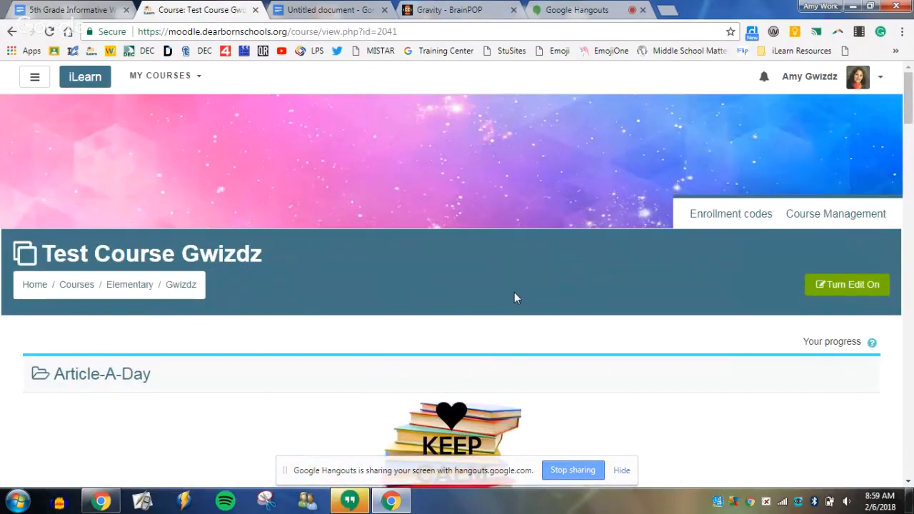
scroll(514, 295, down, 5)
scroll(540, 278, down, 5)
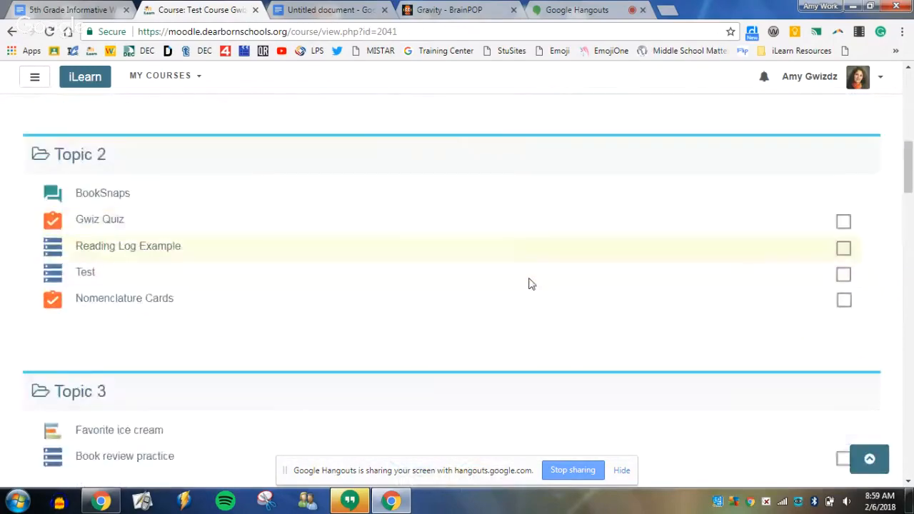
scroll(581, 306, up, 10)
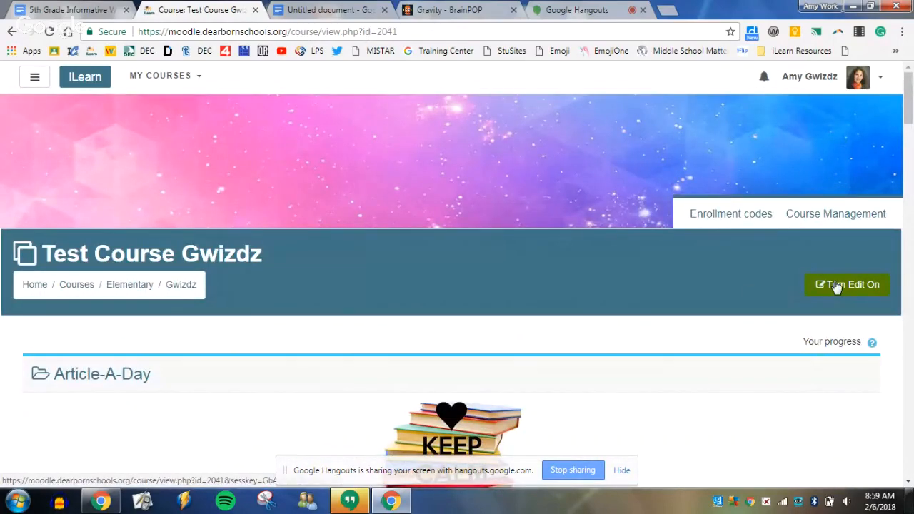
click(836, 285)
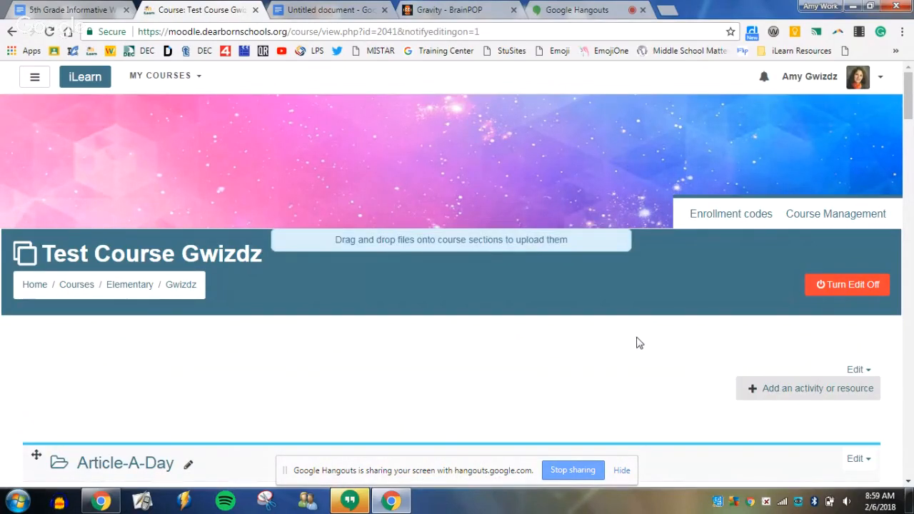
Add one new topic section at the end of the course.
scroll(638, 342, down, 2)
scroll(638, 341, down, 8)
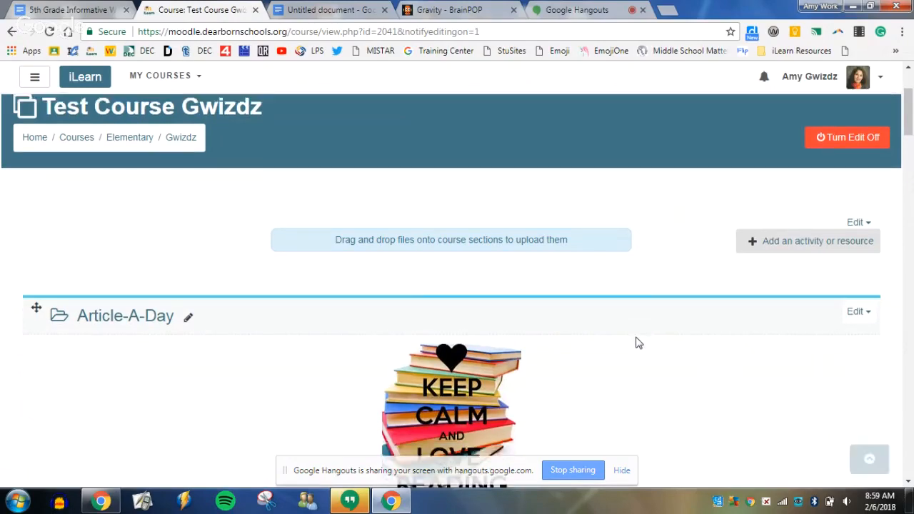
scroll(631, 346, down, 10)
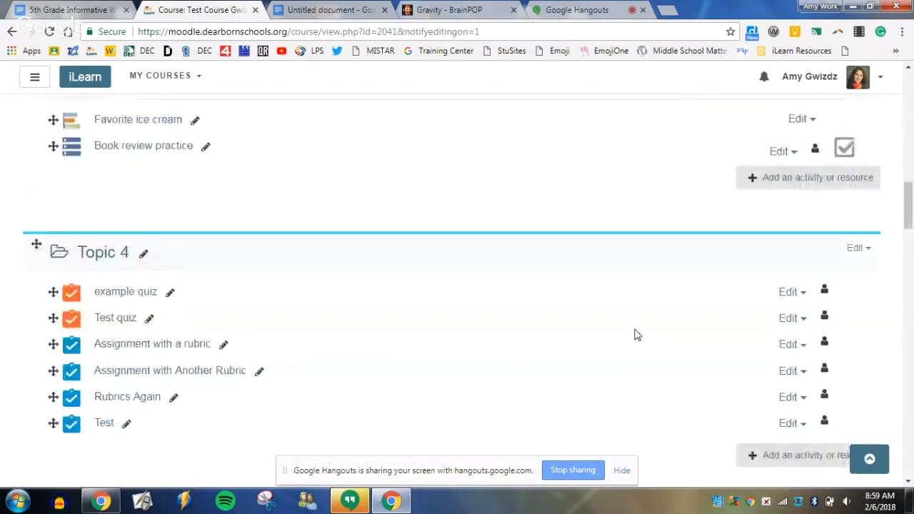
scroll(651, 339, down, 8)
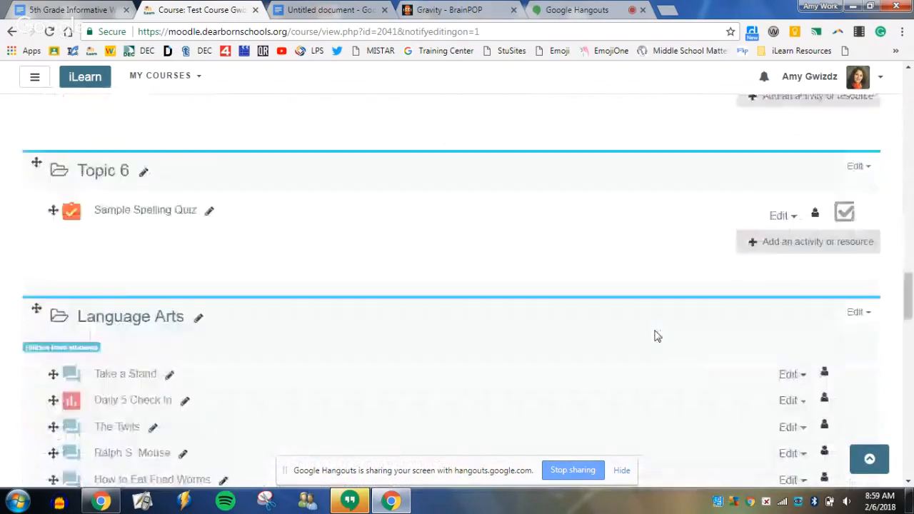
scroll(653, 336, up, 2)
scroll(655, 333, down, 5)
scroll(653, 334, down, 15)
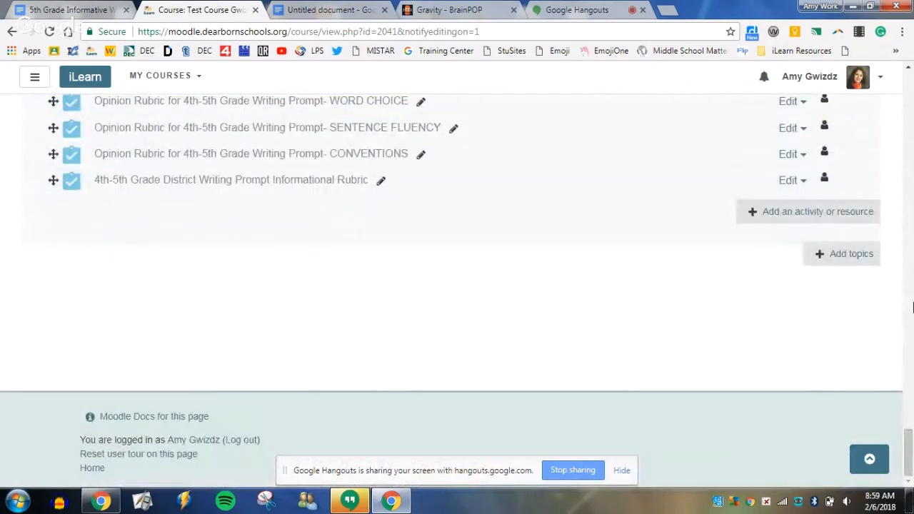
click(855, 254)
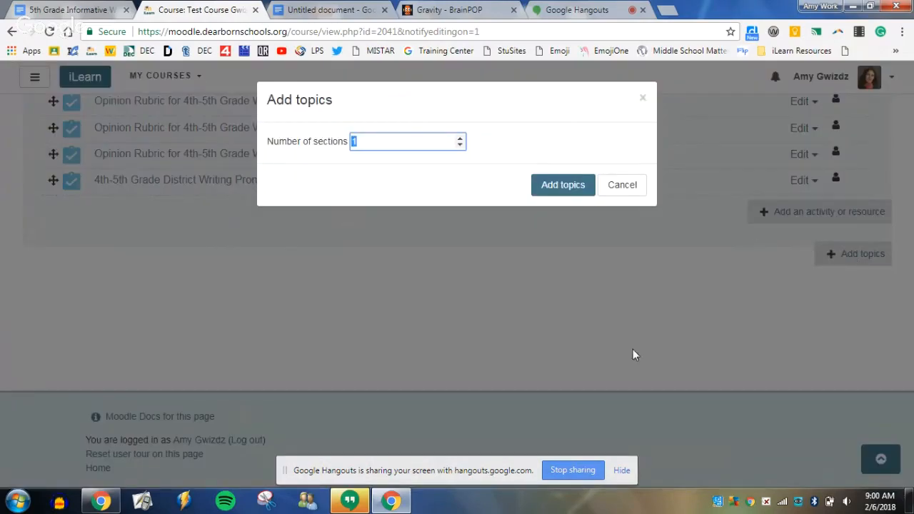
click(546, 188)
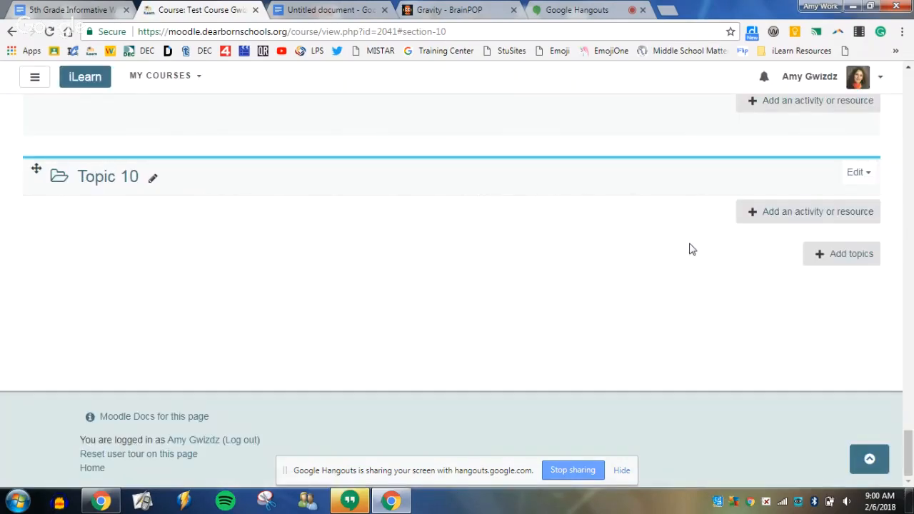
Rename the new Topic 10 section as "Science Topics".
click(153, 180)
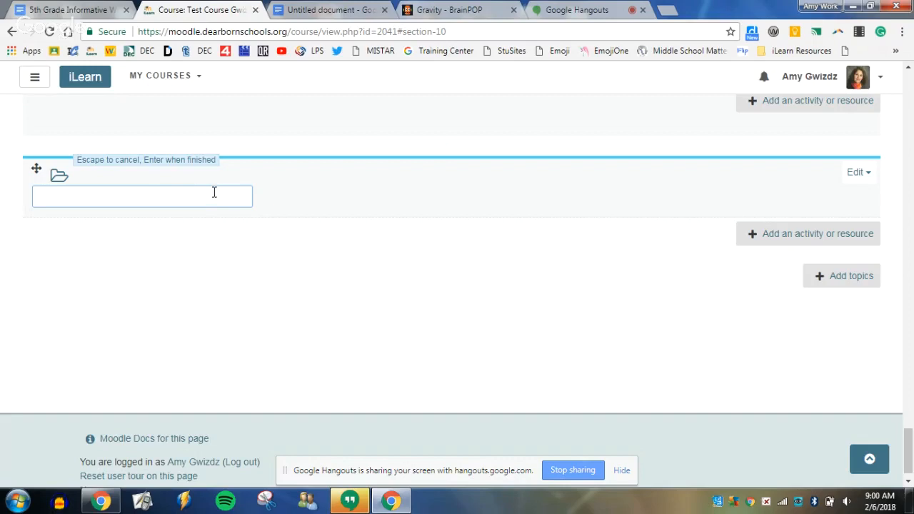
text(Science Topics)
key(Return)
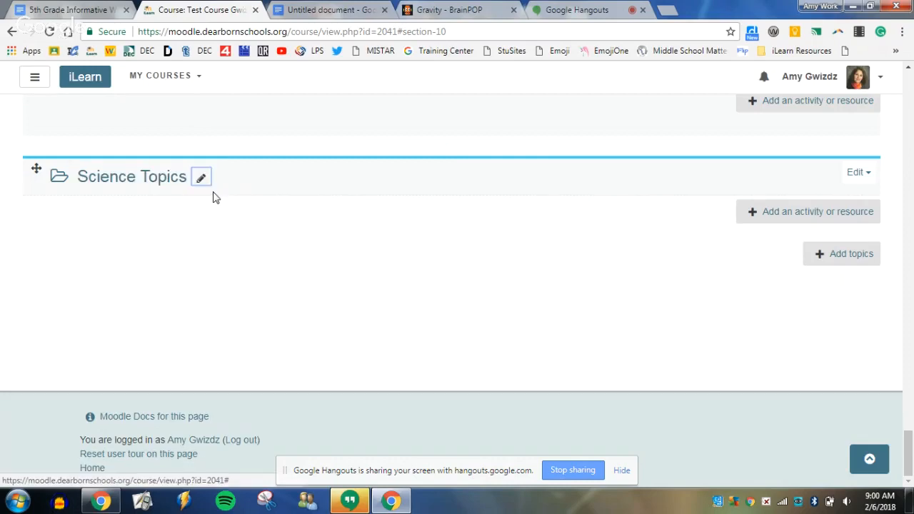
Add a Workshop activity to the Science Topics section, hiding the screen-sharing notice that covers the dialog.
click(824, 214)
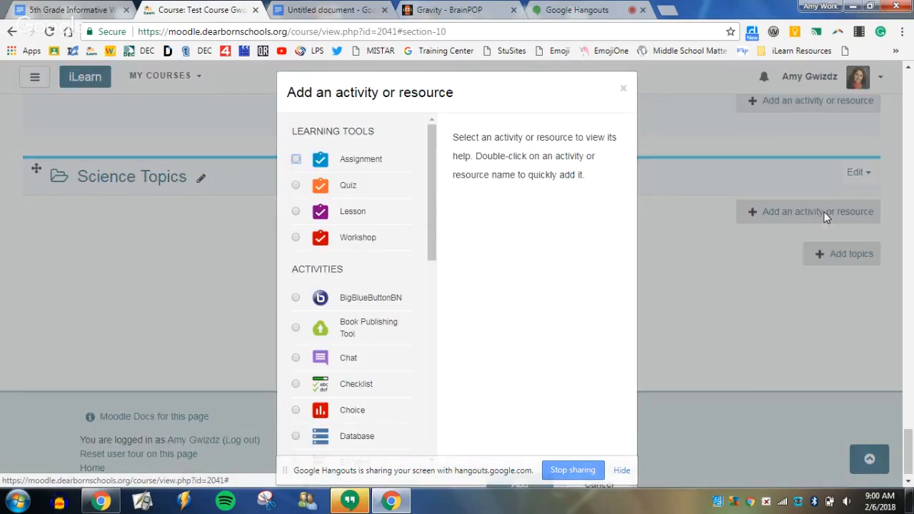
click(296, 238)
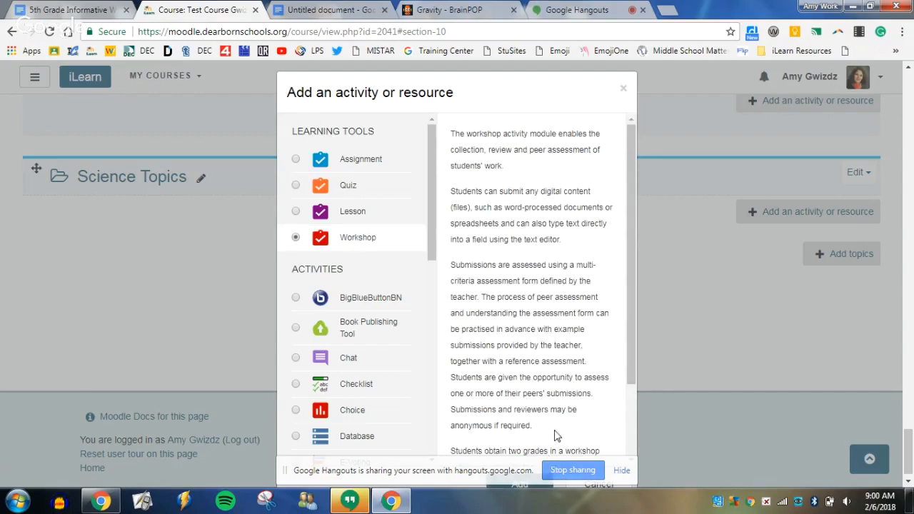
drag(629, 352, 635, 439)
scroll(671, 393, down, 1)
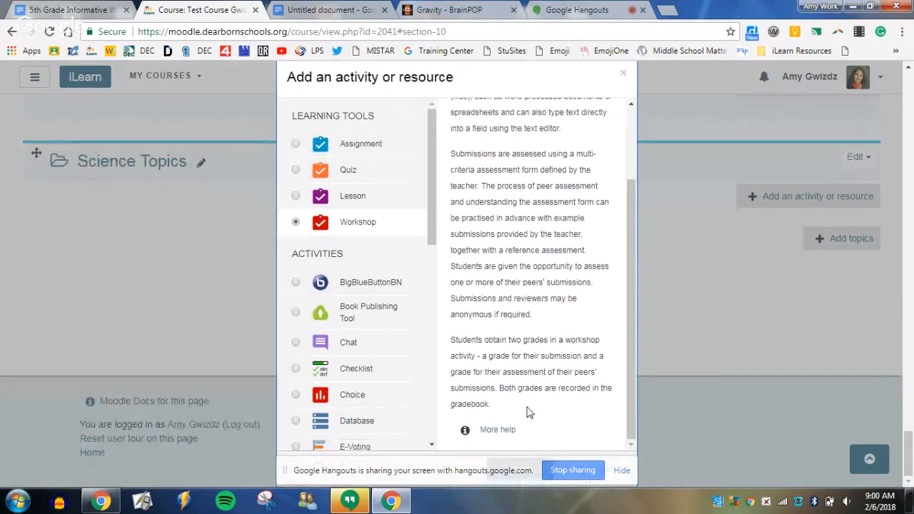
click(620, 470)
click(532, 471)
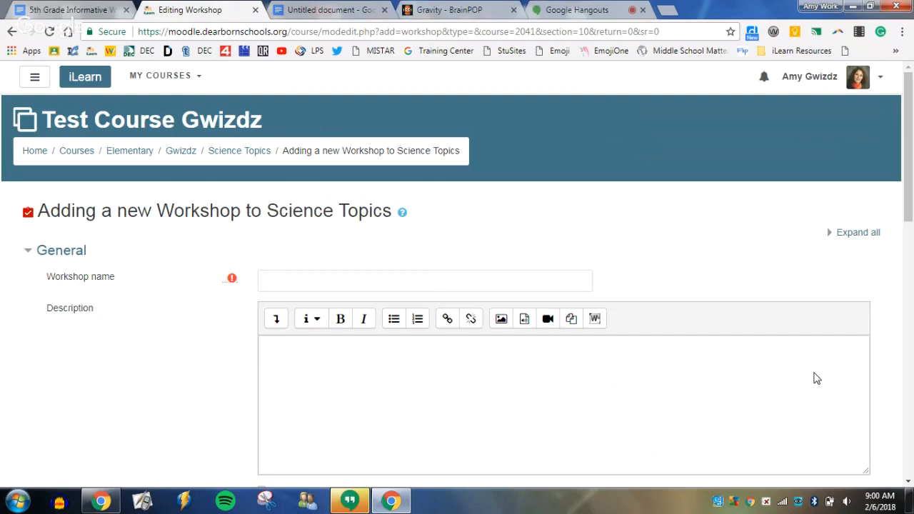
Name the workshop "Gravity Response Paragraph".
click(359, 279)
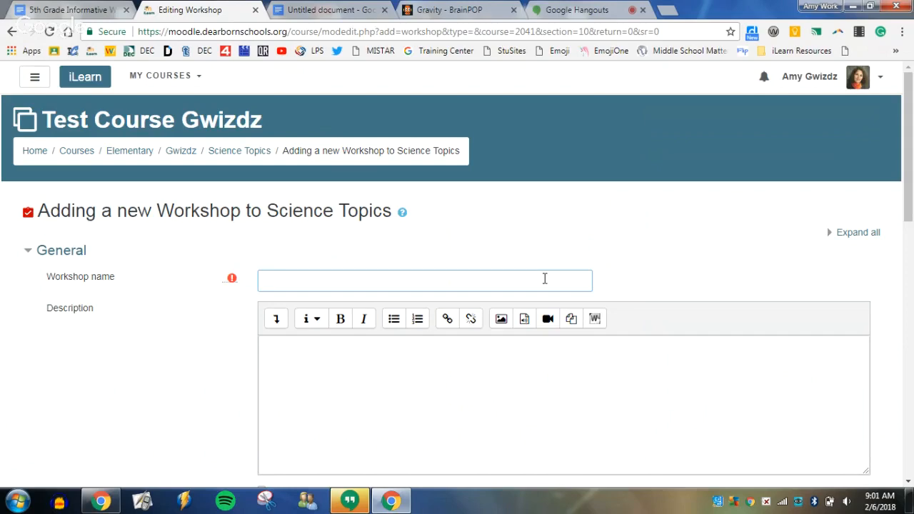
text(Gravity Resp)
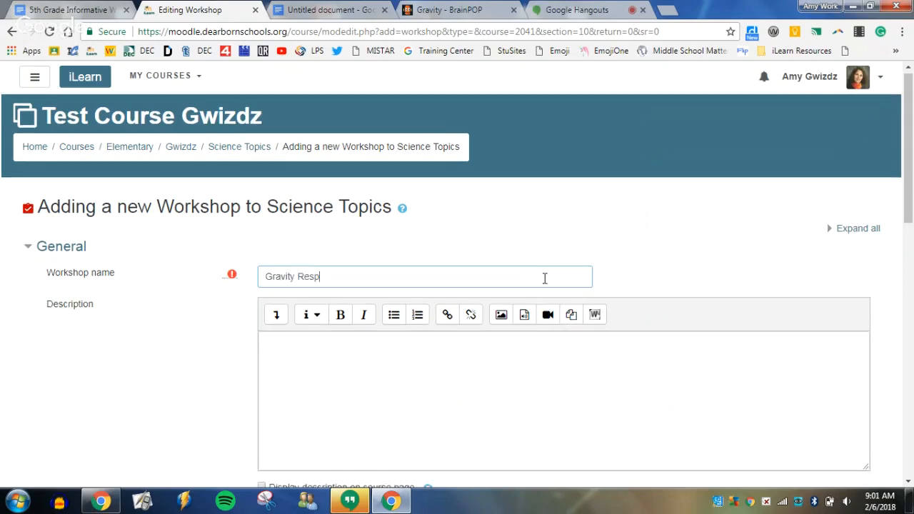
text(onse Paragraph)
Begin the workshop description with "Today we will practice using the workshop module in iLearn.".
click(463, 388)
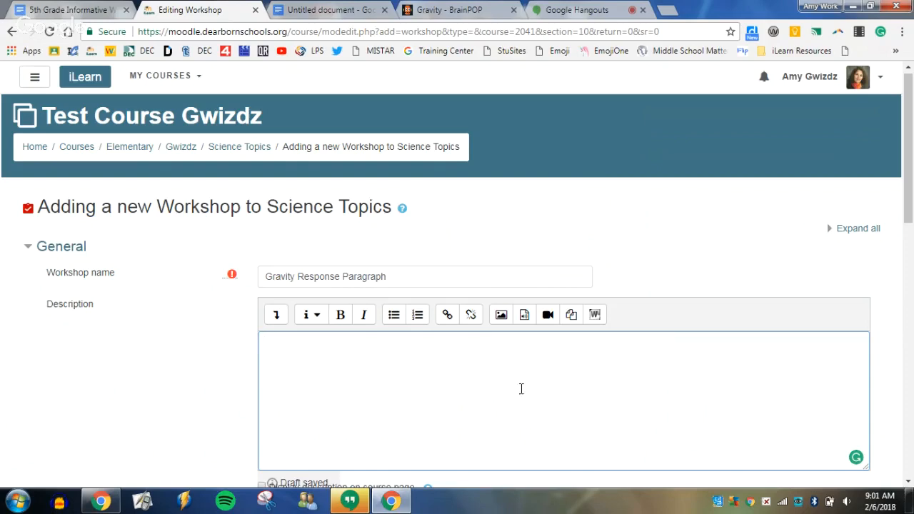
scroll(587, 369, down, 1)
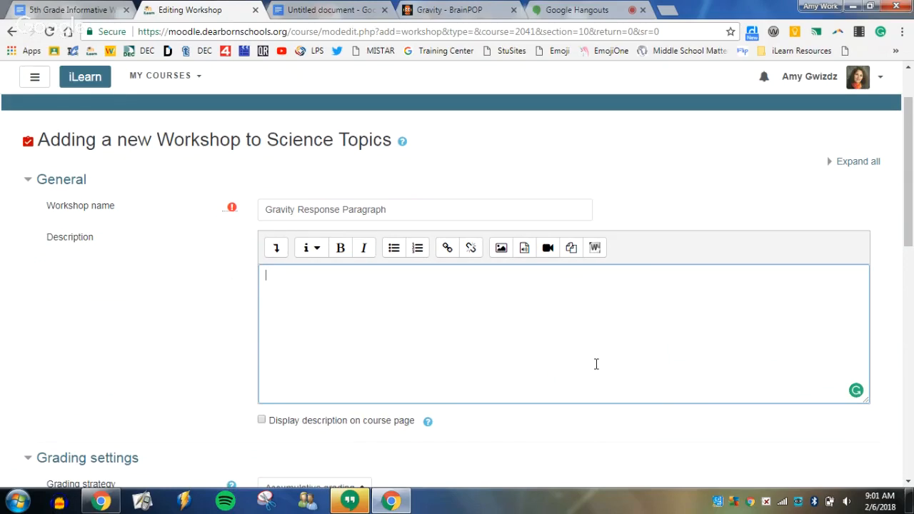
scroll(580, 363, up, 1)
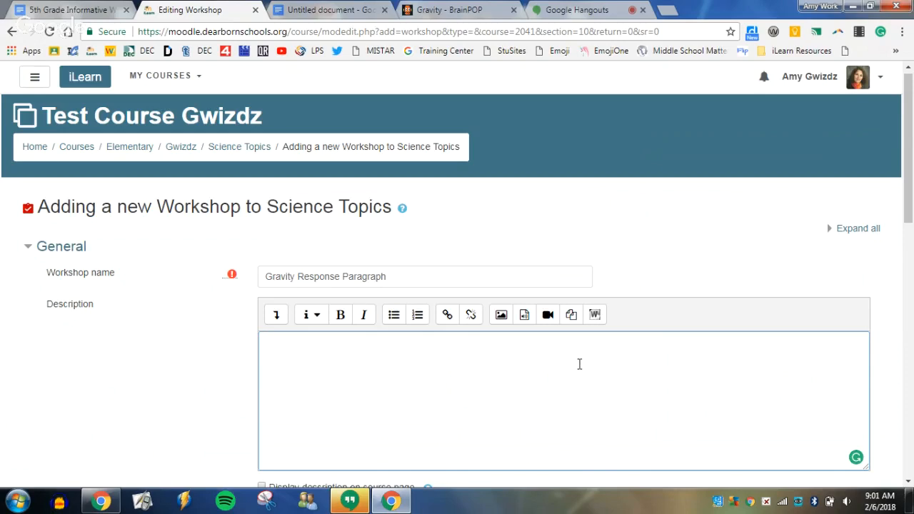
text(Today)
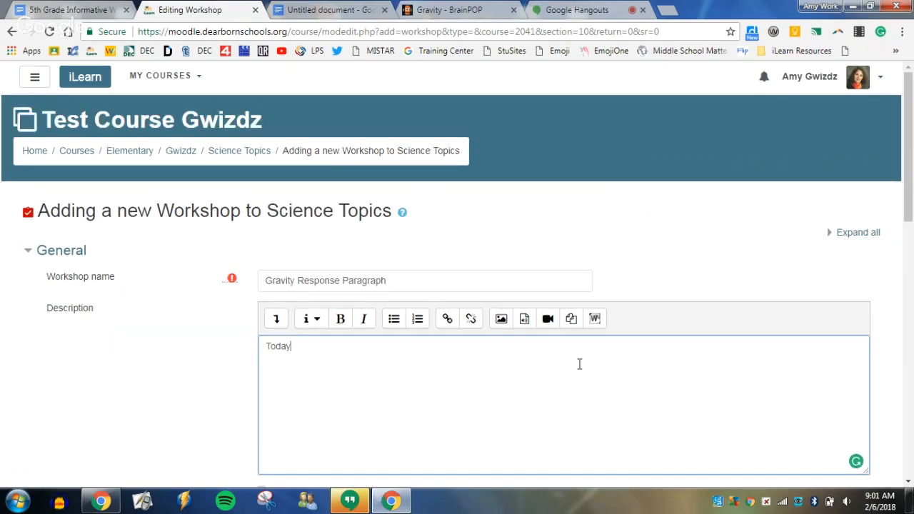
text( wi will practuc)
key(BackSpace)
key(BackSpace)
key(BackSpace)
text(tice using the workds)
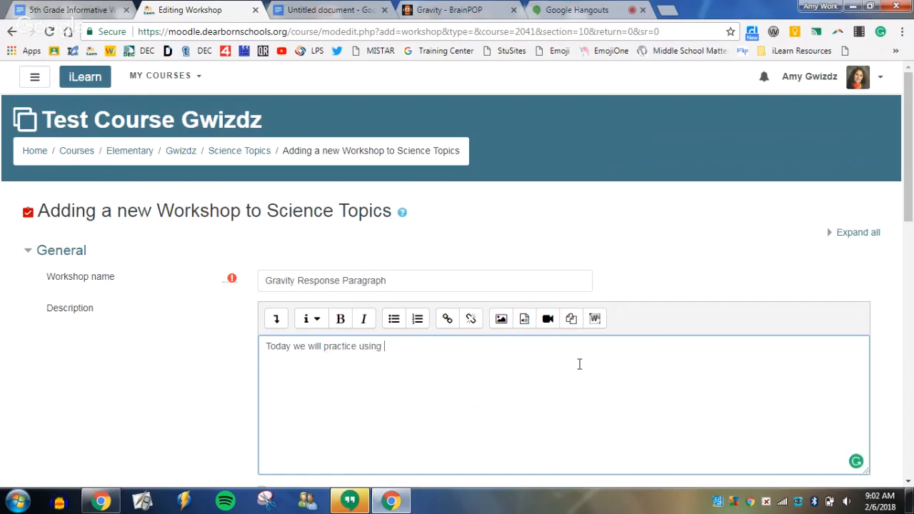
key(BackSpace)
key(BackSpace)
text(shop n)
key(BackSpace)
text(module in iLearn.  )
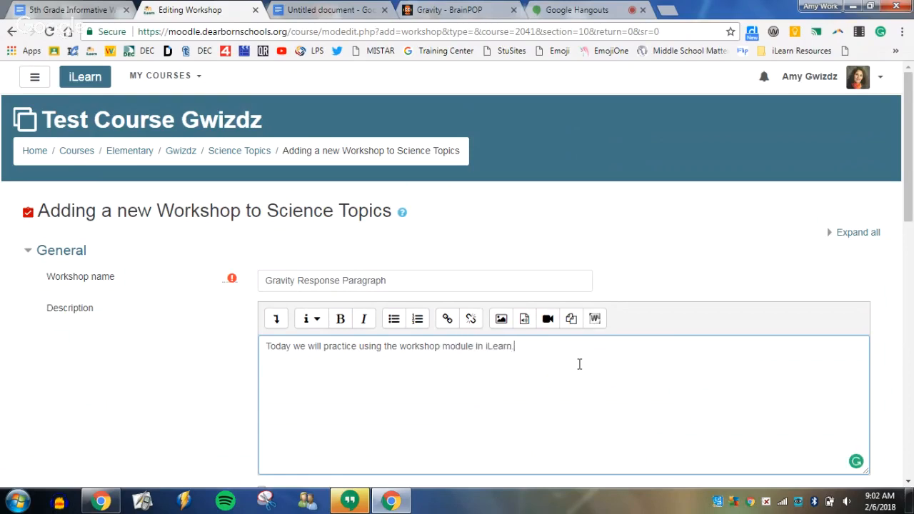
text(You will be responding to the follow)
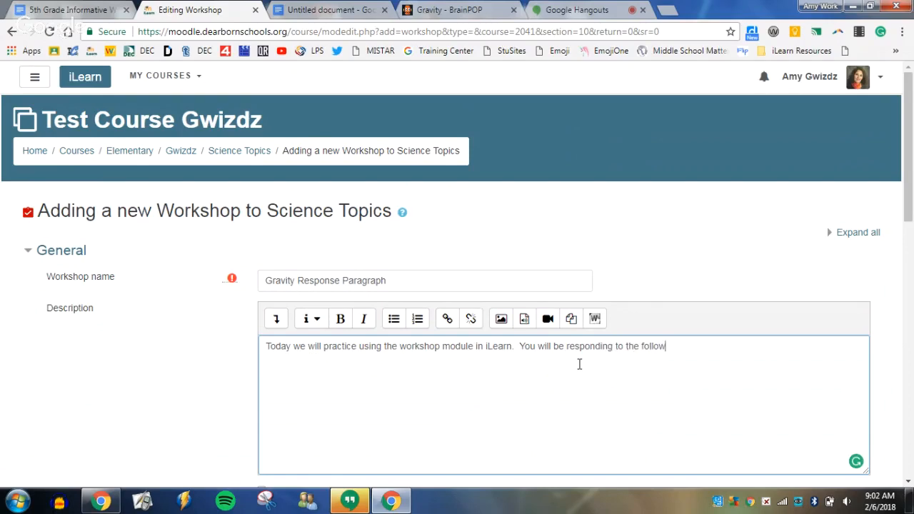
Continue the description with "You will be responding to the following video on Brainpop:".
text(ing video on Brainpop:)
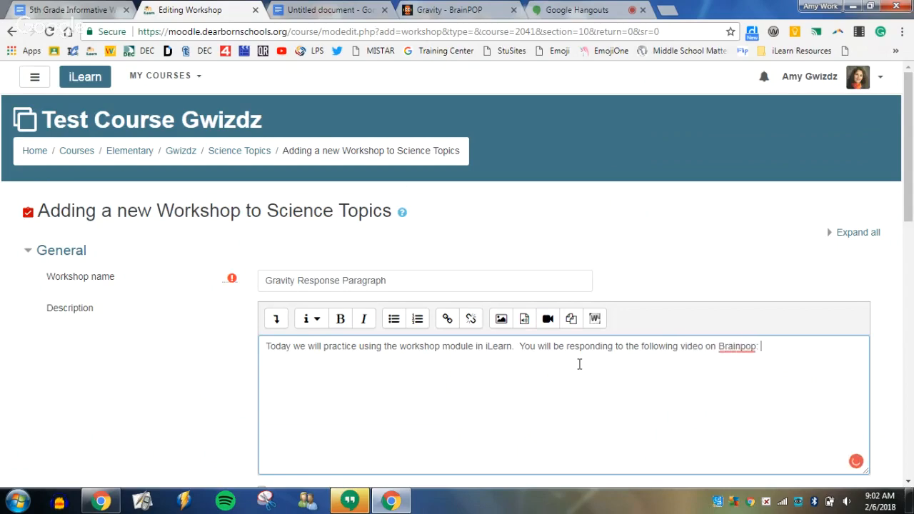
Switch to the BrainPOP Gravity page and copy its web address.
click(434, 10)
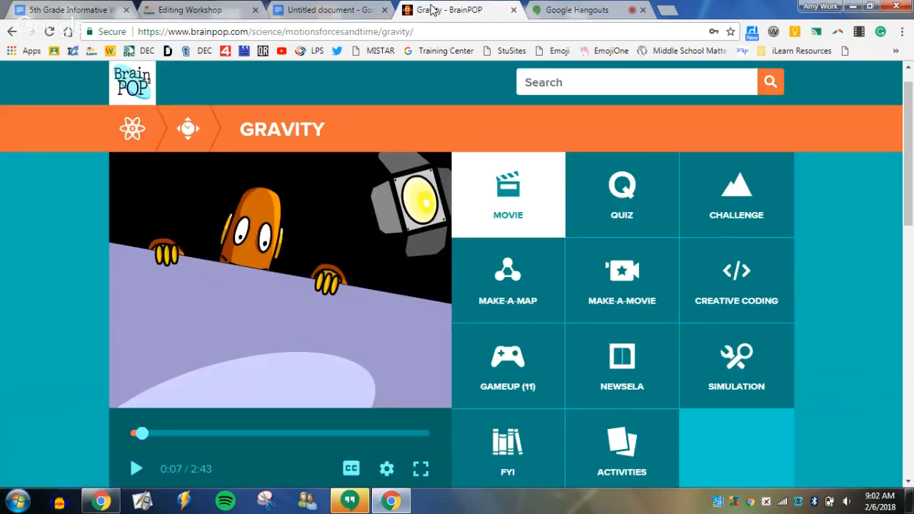
click(431, 31)
drag(431, 31, 143, 32)
right_click(165, 33)
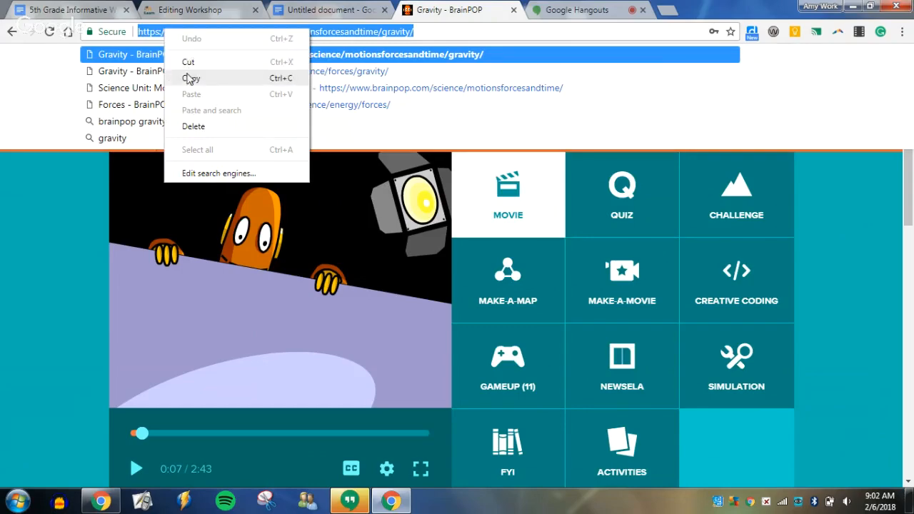
click(191, 78)
Return to the workshop form and paste the BrainPOP Gravity address at the end of the description.
click(574, 9)
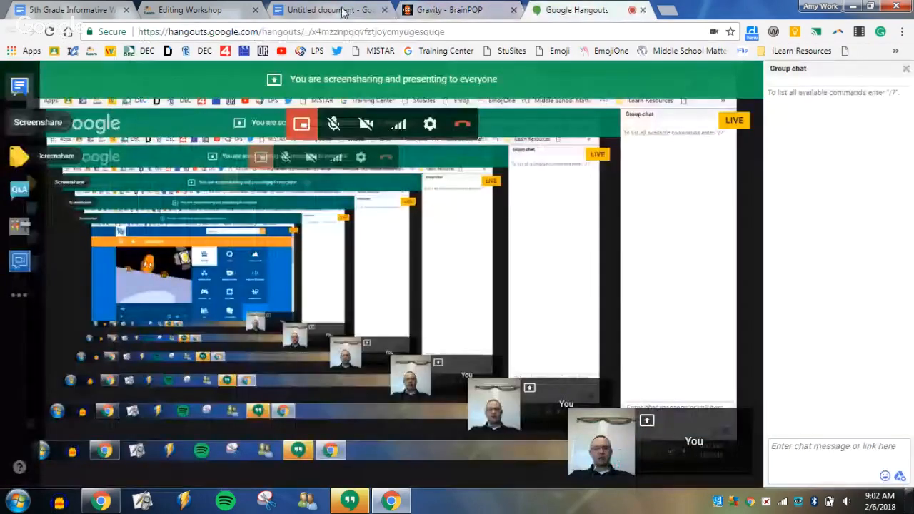
click(342, 10)
click(449, 9)
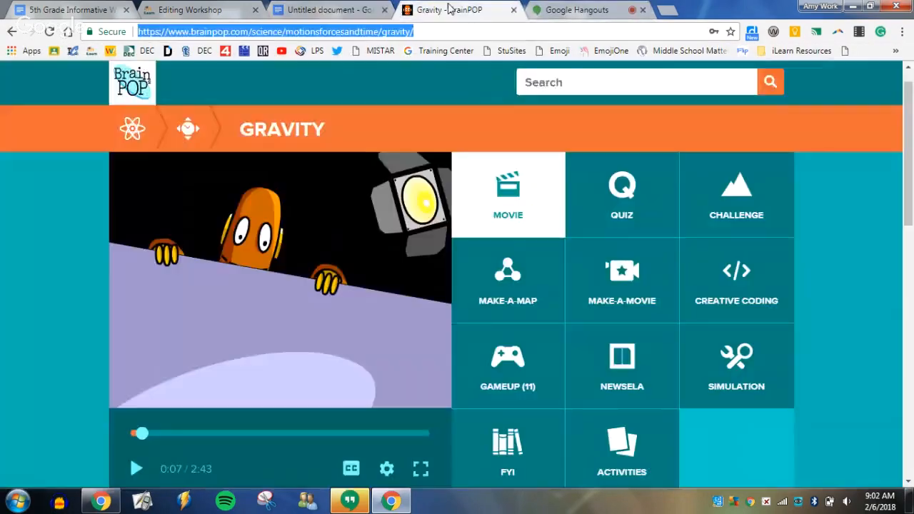
click(190, 10)
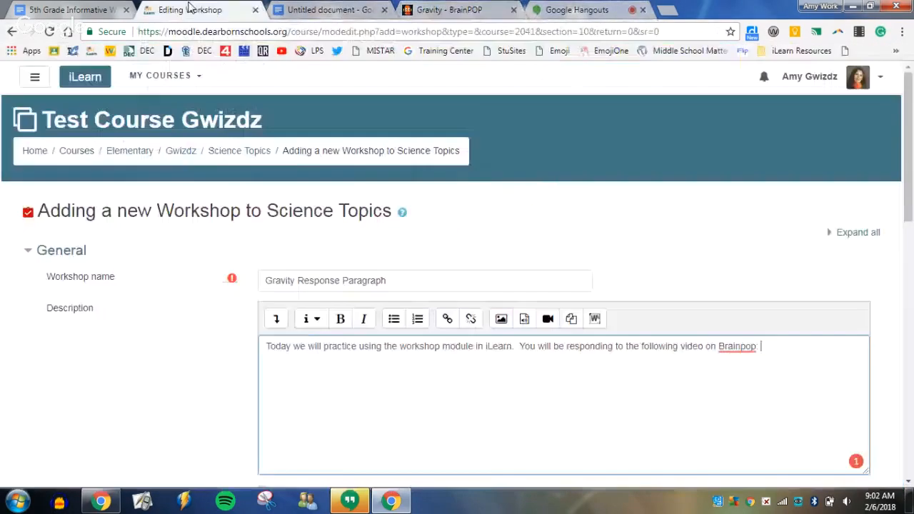
right_click(775, 350)
click(788, 241)
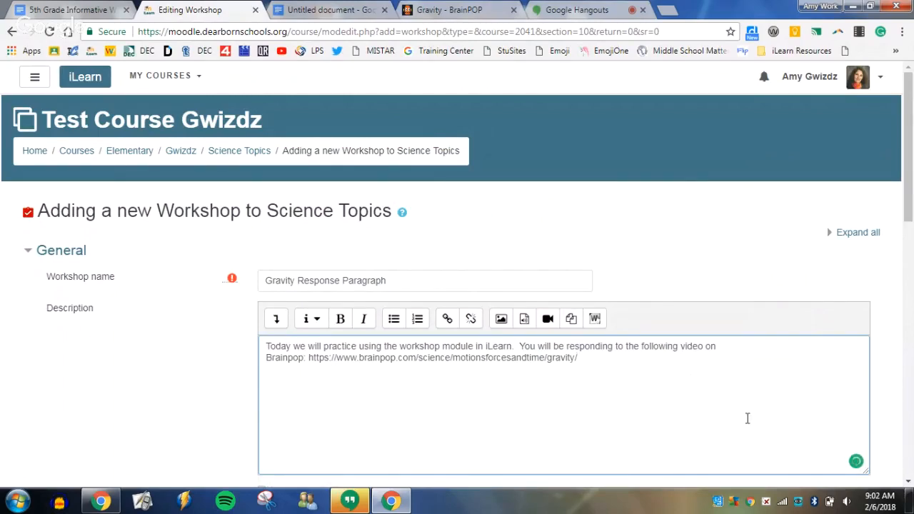
Turn the BrainPOP Gravity address in the description into a link to that page that opens in a new window.
scroll(746, 417, down, 1)
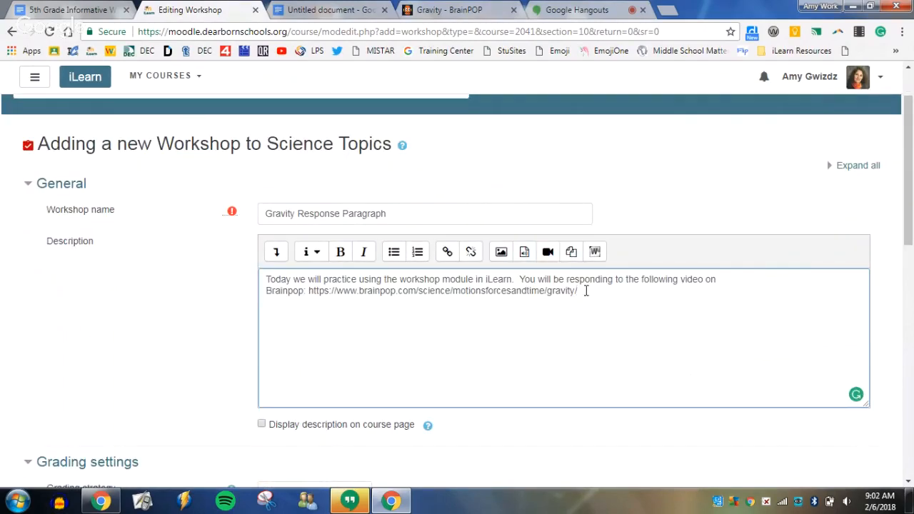
drag(585, 290, 308, 290)
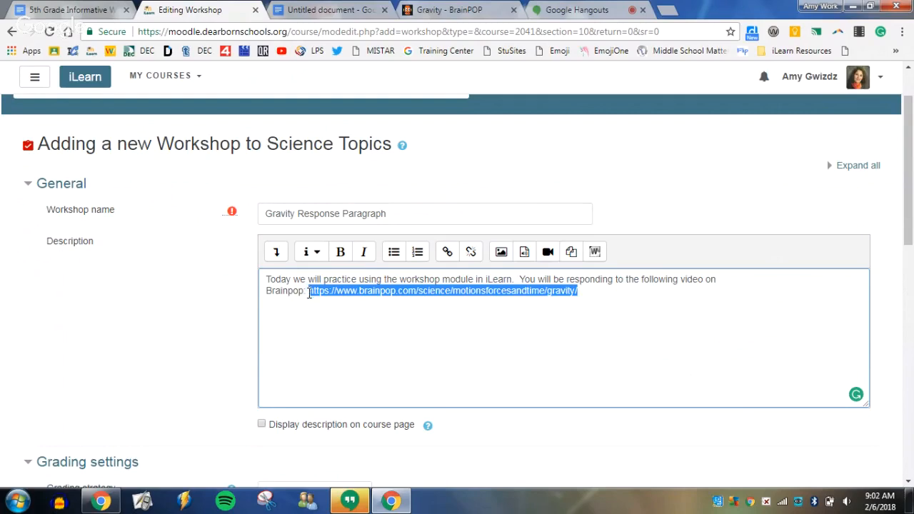
click(448, 252)
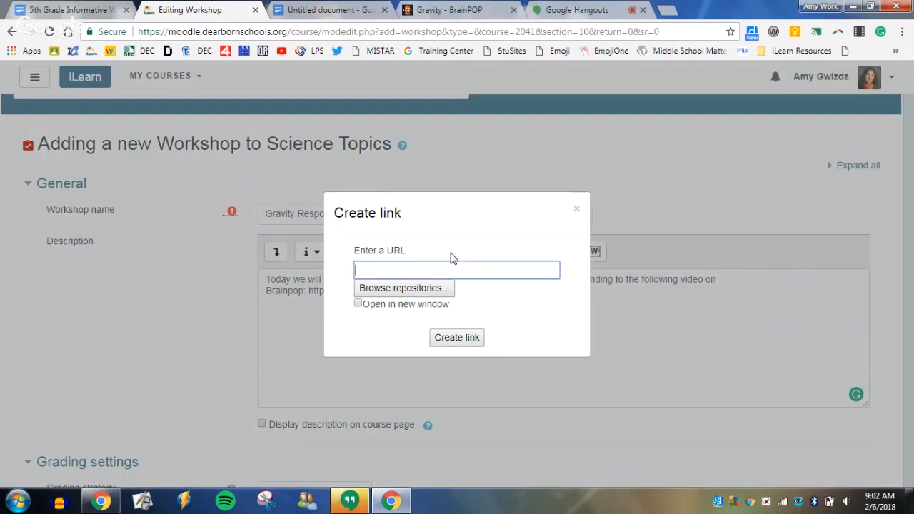
right_click(417, 271)
click(449, 352)
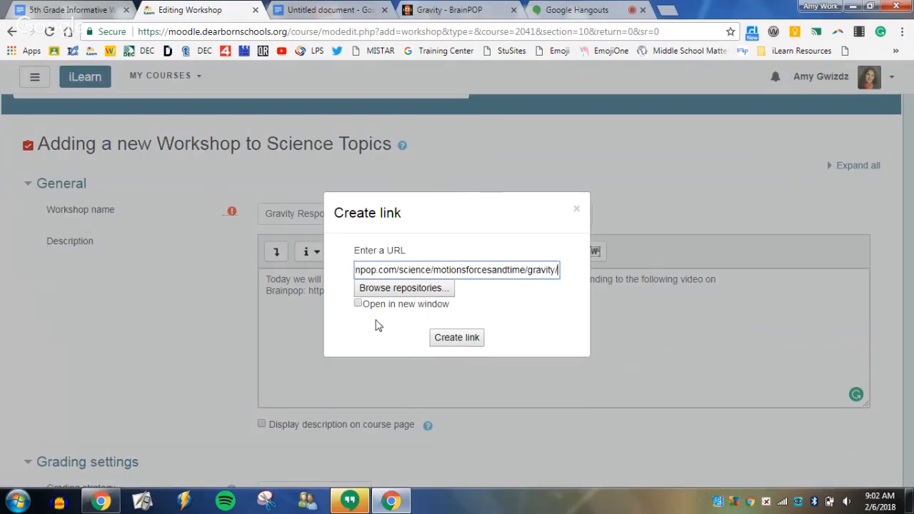
click(357, 304)
click(449, 337)
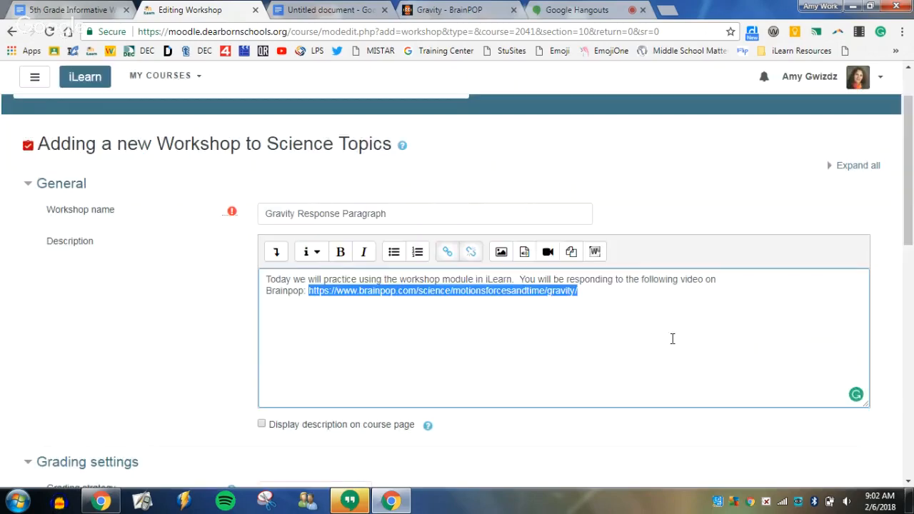
click(705, 339)
Set the workshop's grading strategy to Rubric.
scroll(704, 339, down, 3)
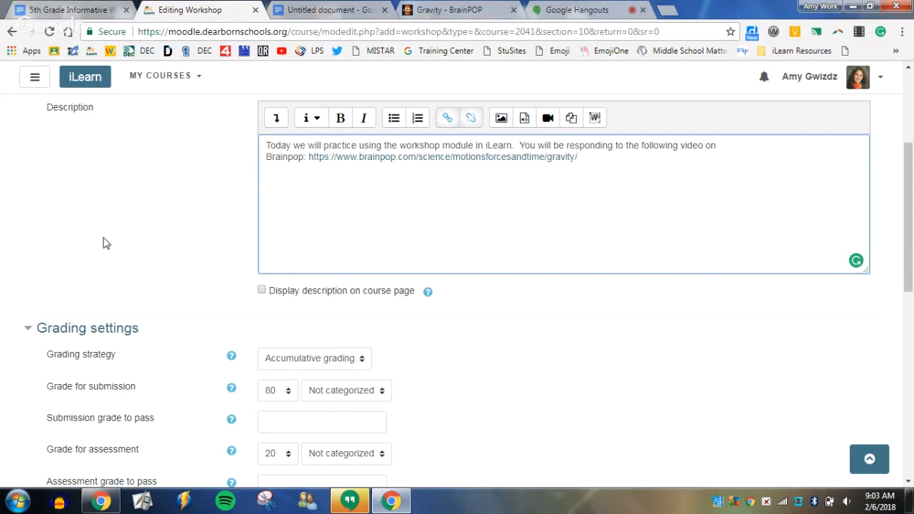
scroll(567, 332, down, 3)
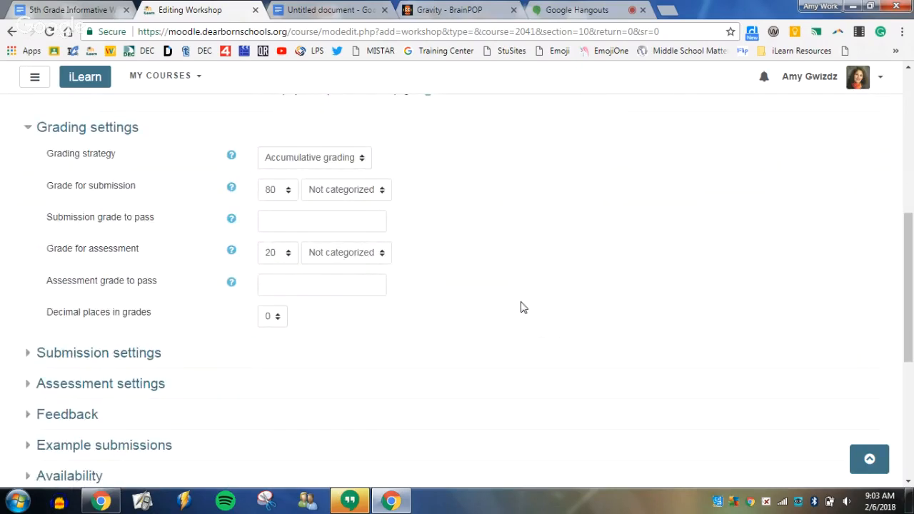
click(358, 160)
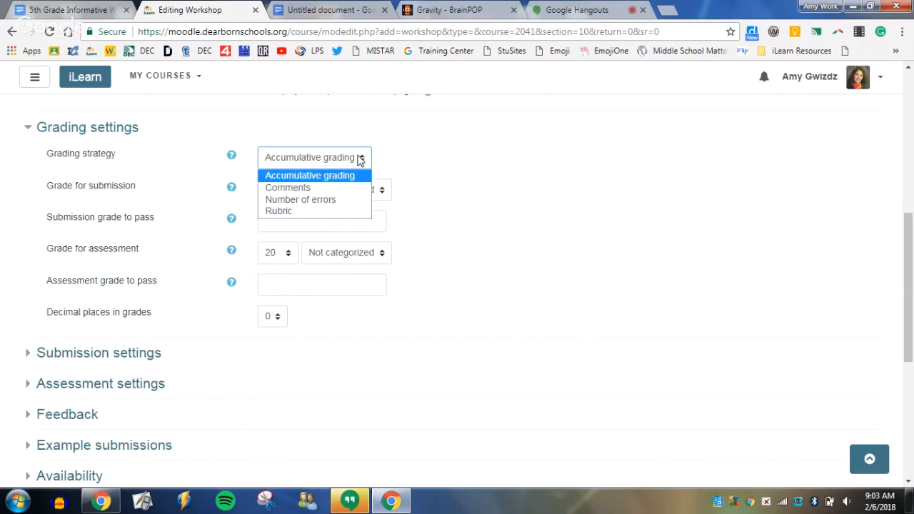
click(309, 210)
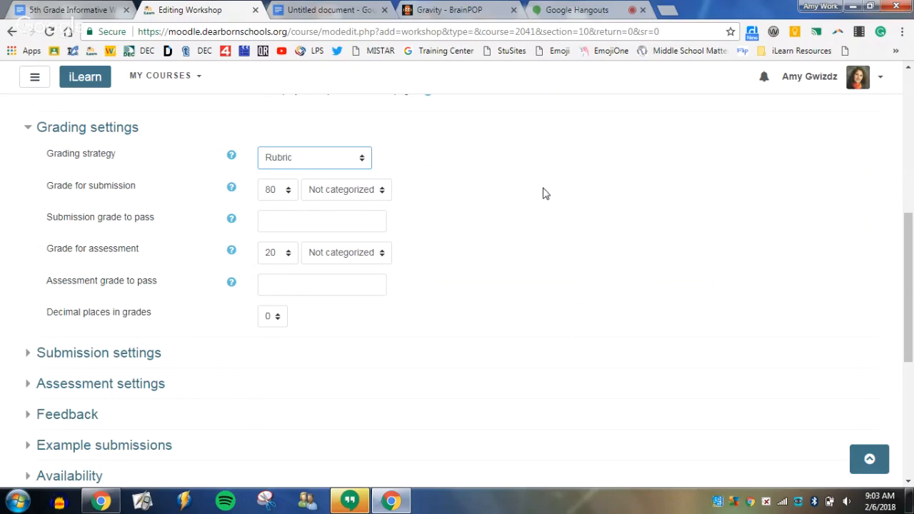
click(287, 192)
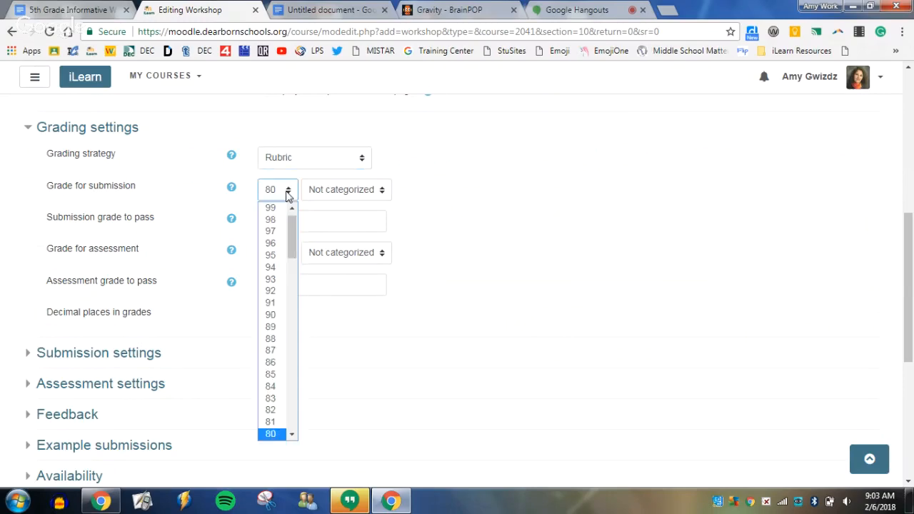
click(288, 191)
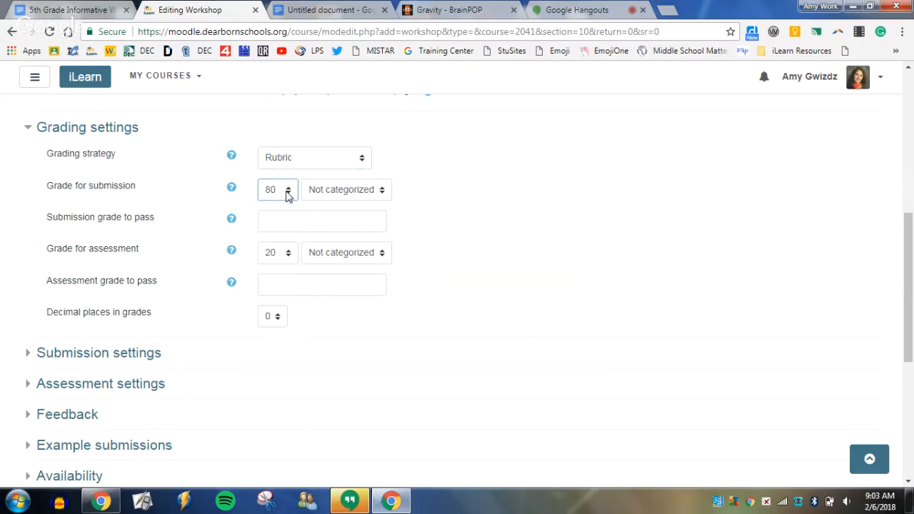
click(283, 255)
click(284, 255)
Set the grade for submission to 20.
click(290, 193)
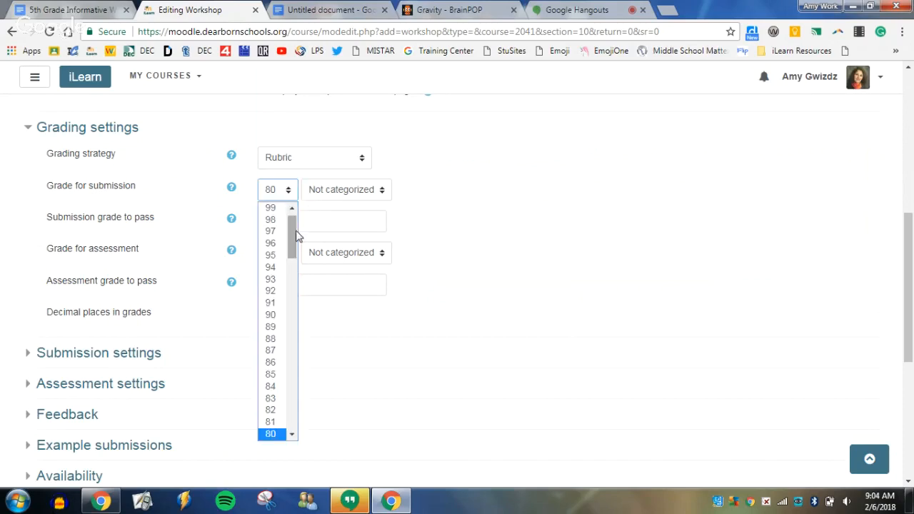
drag(297, 236, 293, 376)
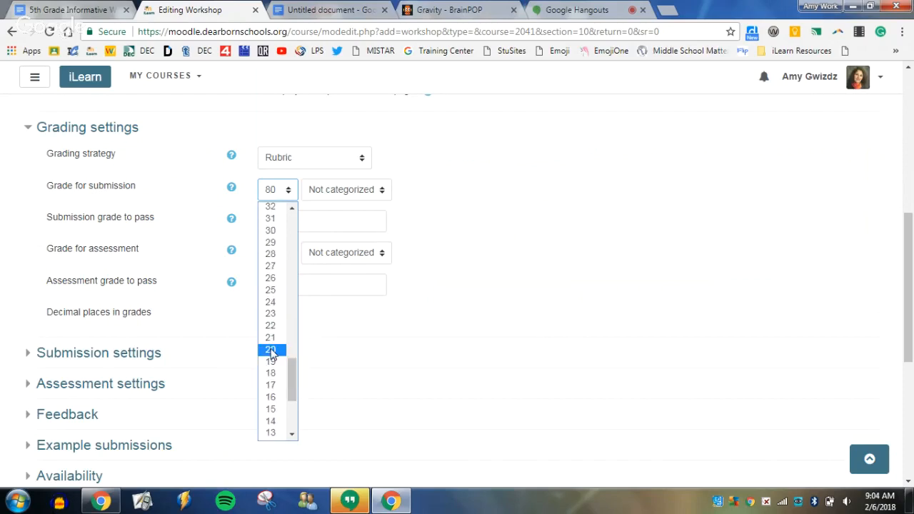
click(271, 349)
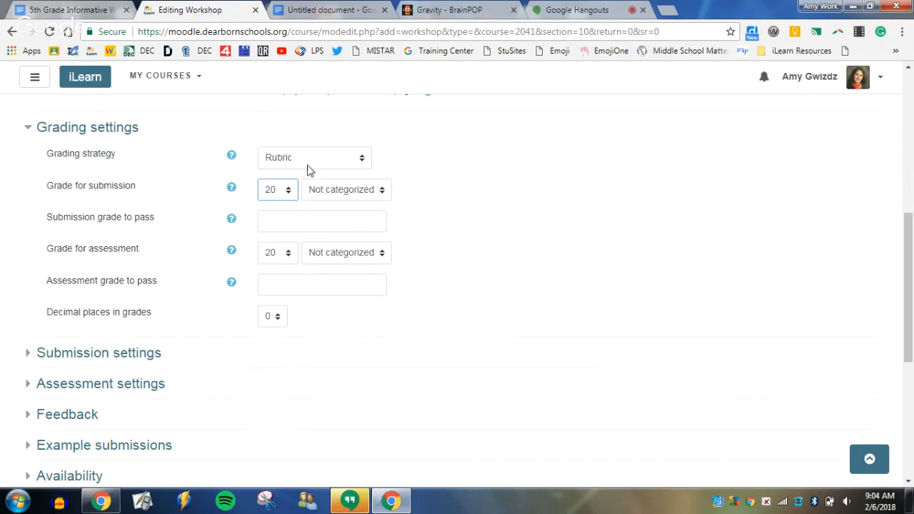
Set the grade for submission to 10.
click(290, 194)
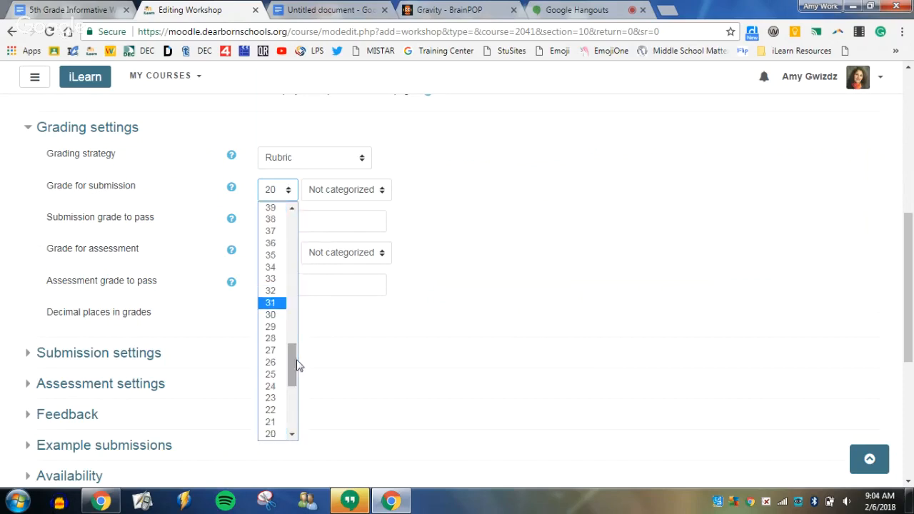
drag(292, 362, 290, 391)
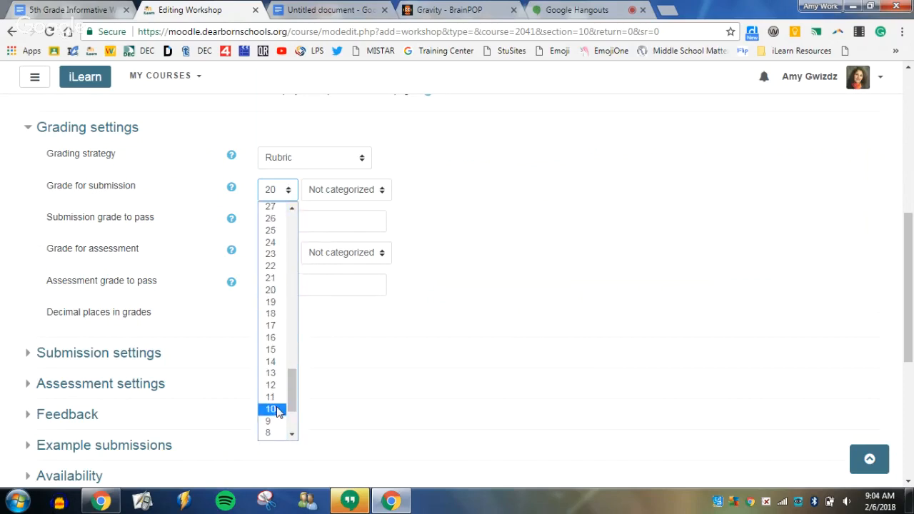
click(279, 409)
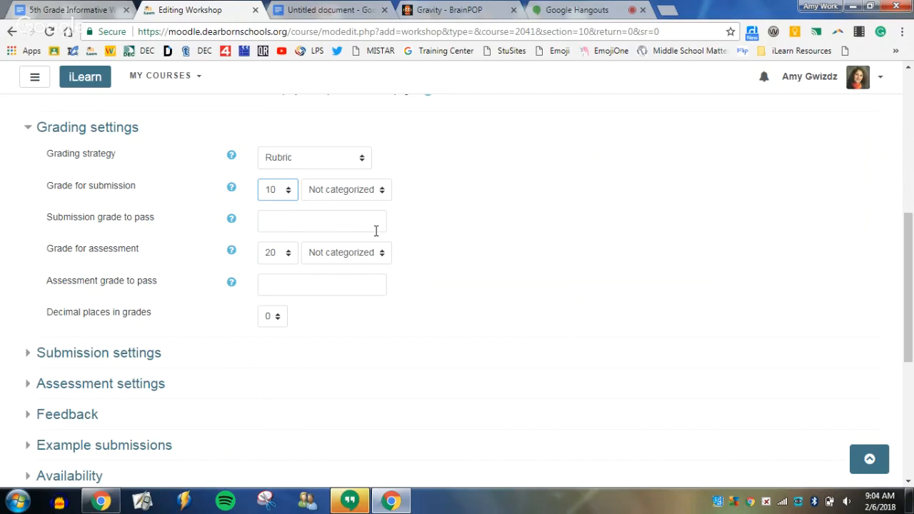
Set the grade for assessment to 5.
click(287, 255)
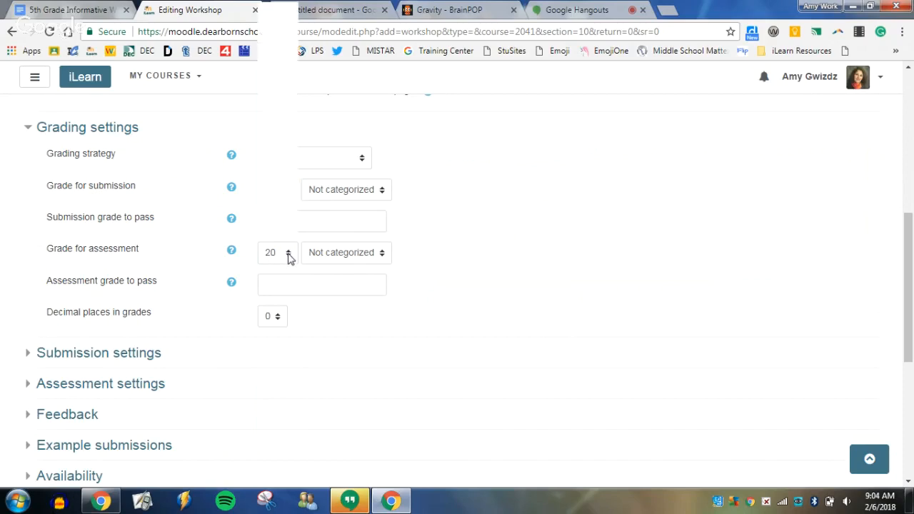
click(290, 235)
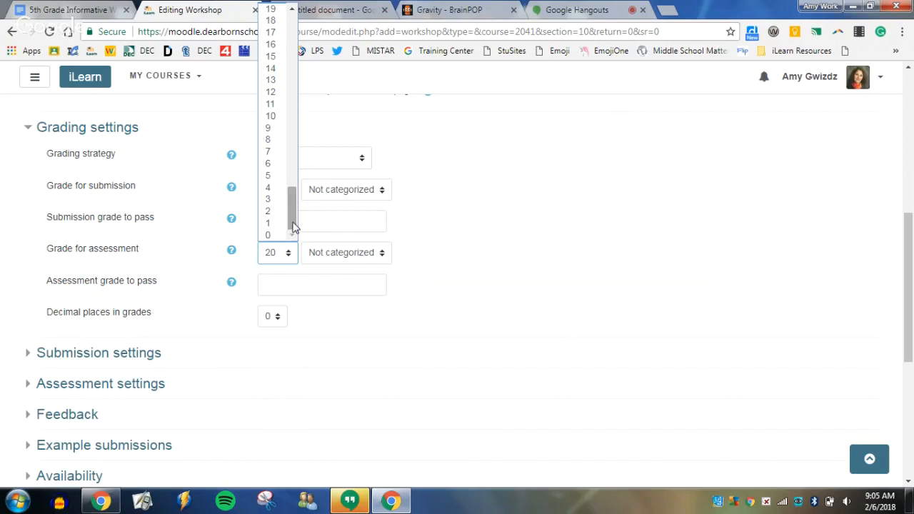
click(274, 177)
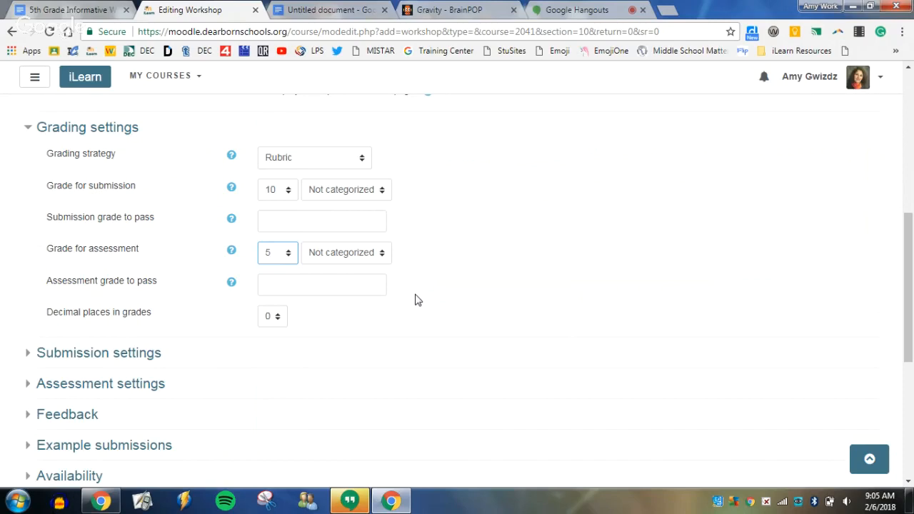
Set the grade for assessment to 10.
click(285, 253)
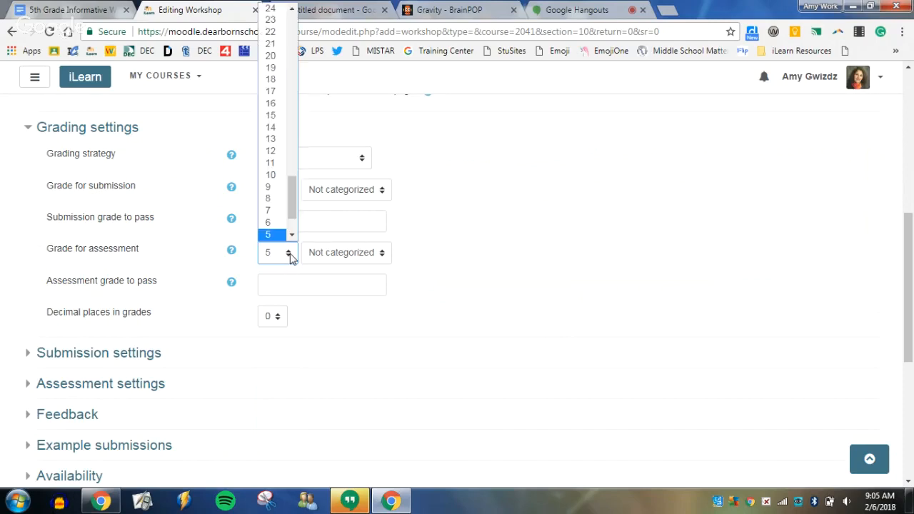
click(275, 175)
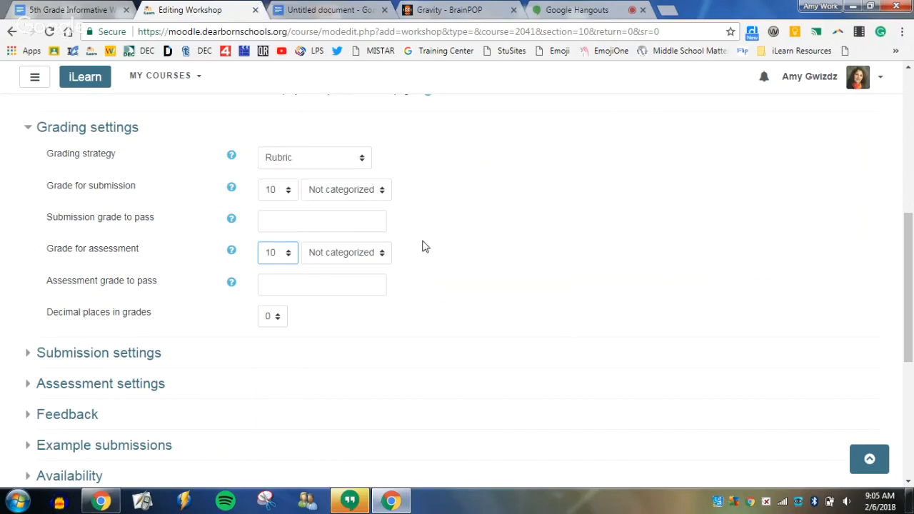
click(421, 282)
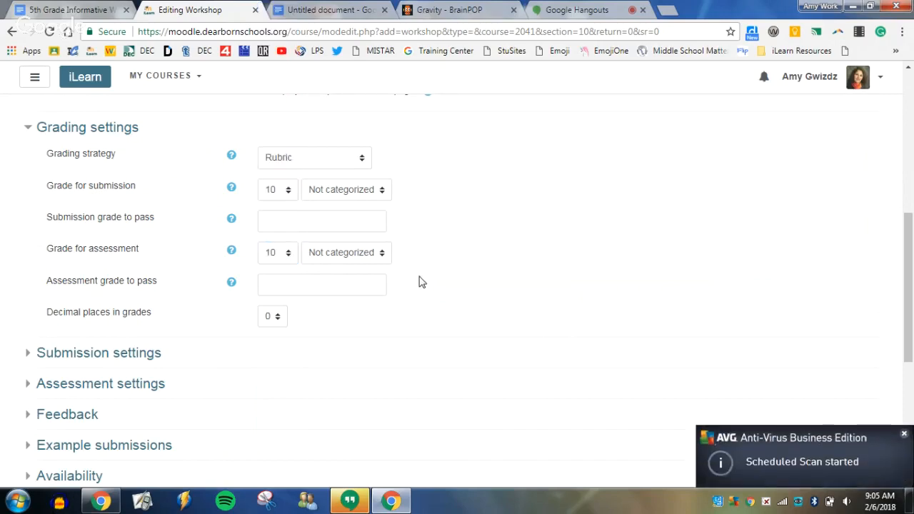
Dismiss the AVG scan notification and set the decimal places in grades to 1.
click(903, 433)
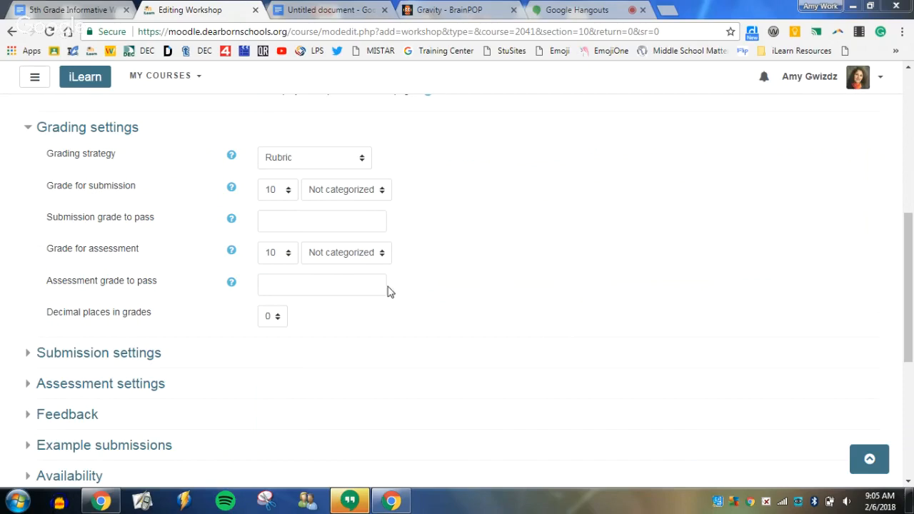
click(278, 322)
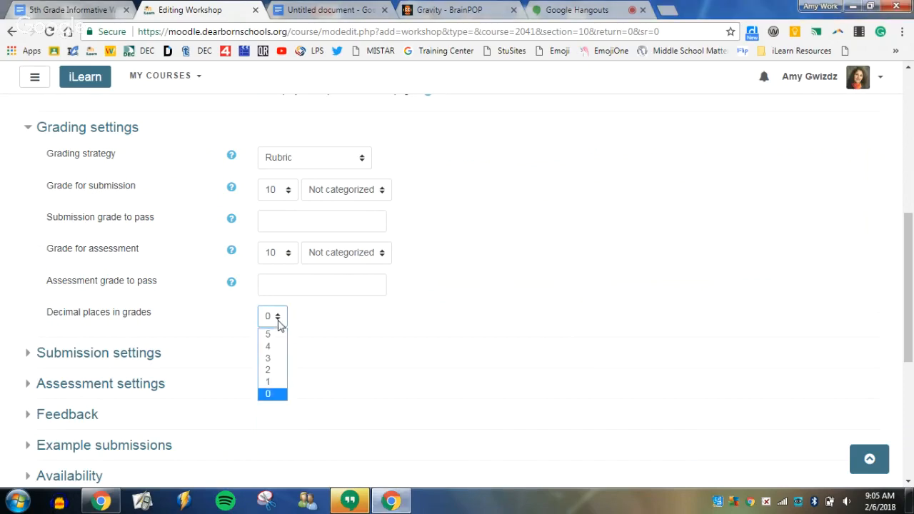
click(284, 383)
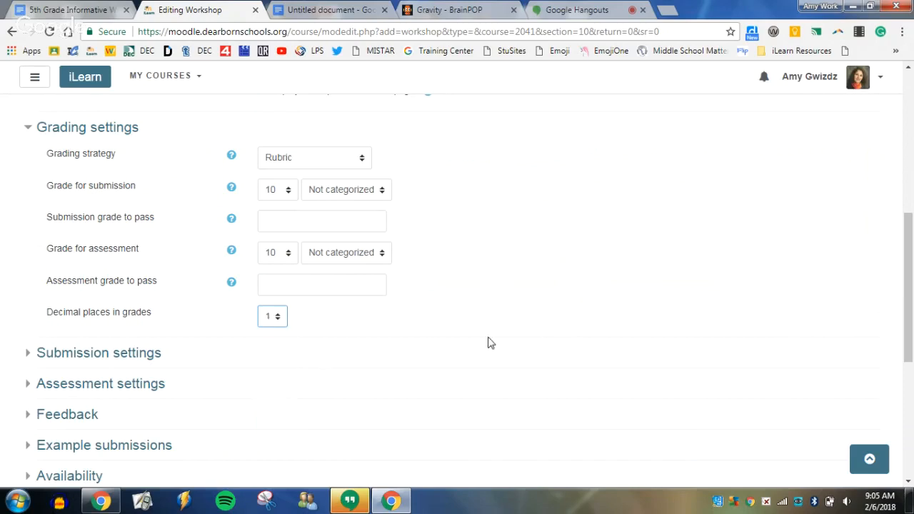
Expand the submission settings and start editing the instructions for submission.
scroll(496, 332, down, 1)
scroll(495, 331, down, 2)
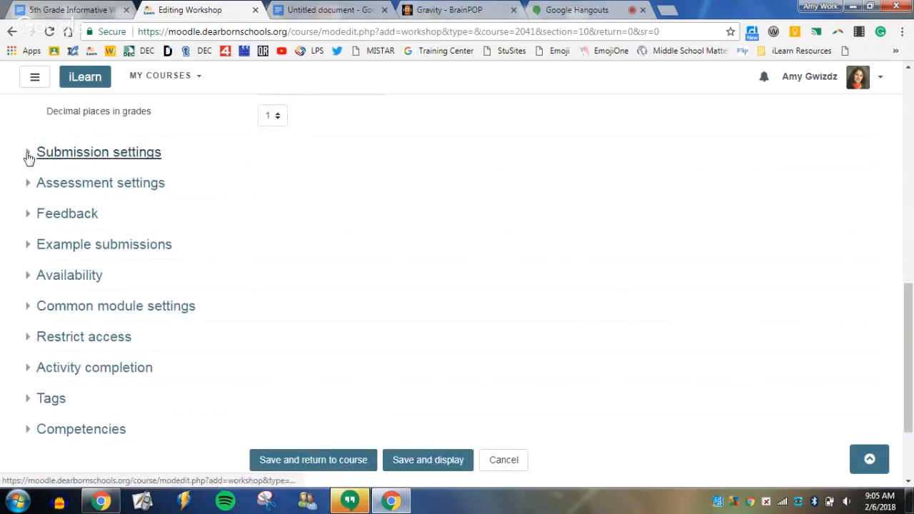
click(31, 153)
click(428, 276)
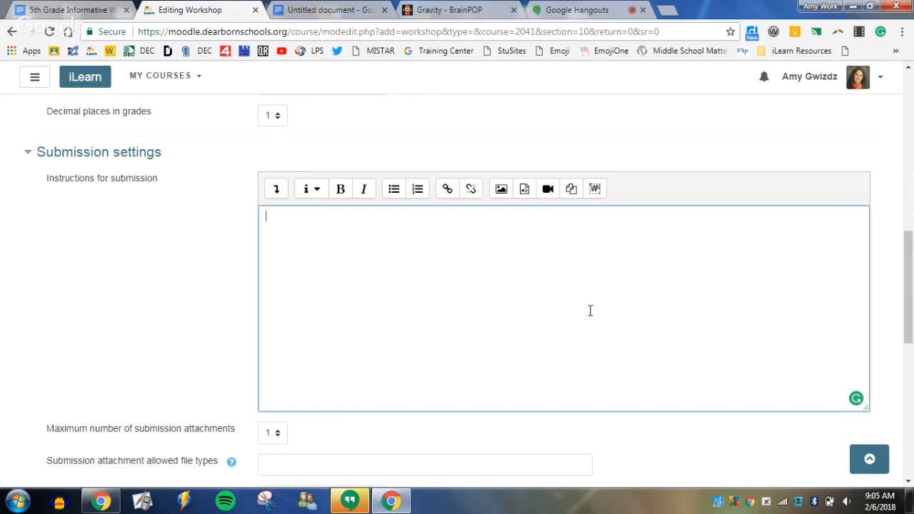
Copy the Earth and moon gravity question from the untitled Google Docs document into the workshop's instructions for submission.
click(322, 14)
drag(322, 233, 239, 210)
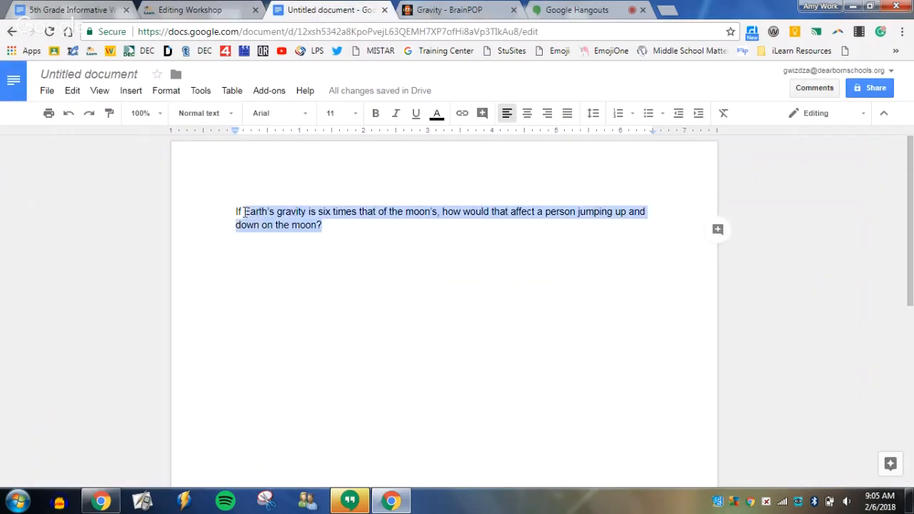
right_click(261, 208)
click(287, 240)
click(218, 13)
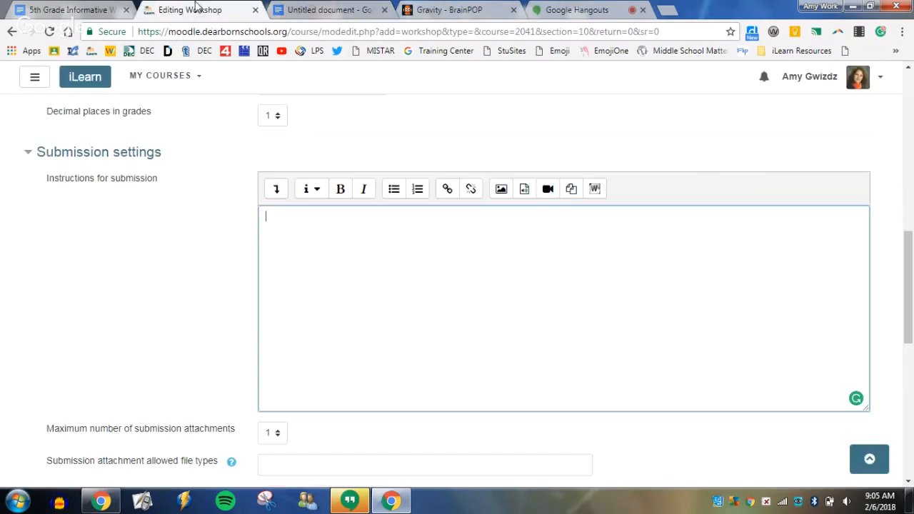
right_click(287, 224)
click(338, 305)
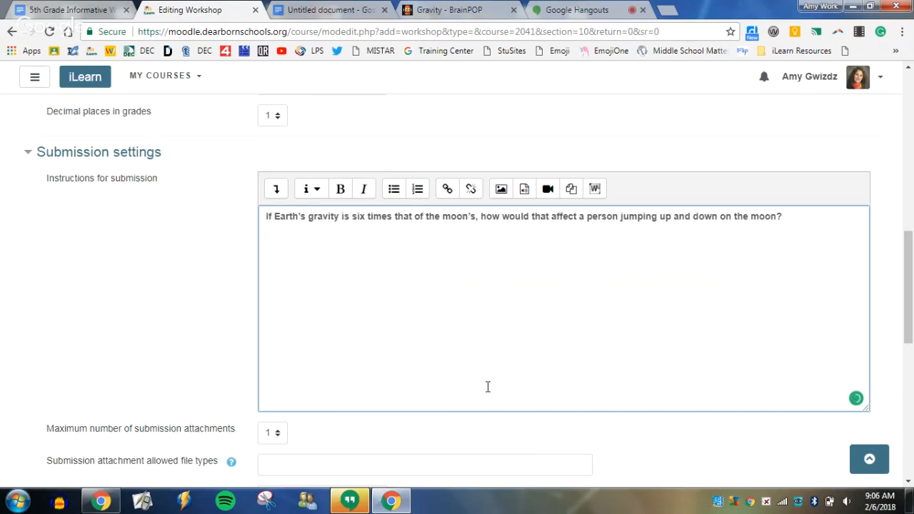
Add "Click the button below" after the gravity question in the submission instructions.
click(789, 217)
text(Clik t)
key(BackSpace)
key(BackSpace)
key(BackSpace)
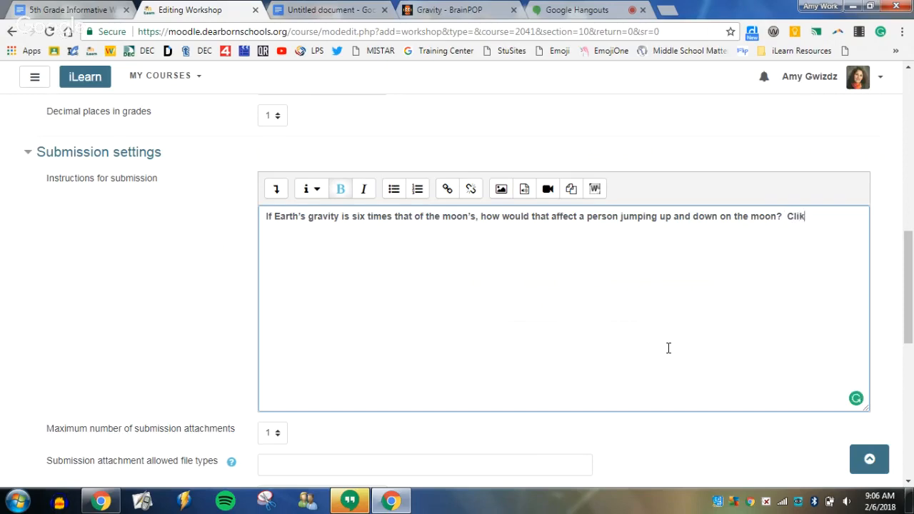
text(ck the button below)
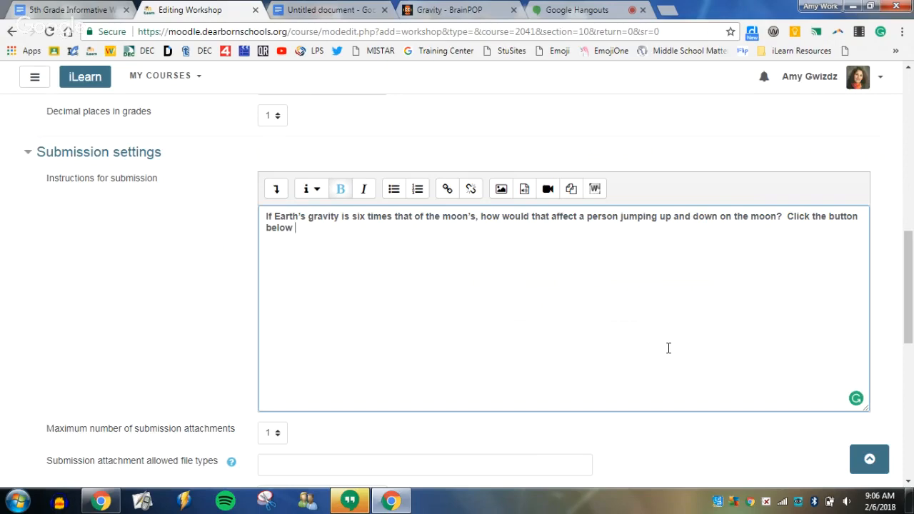
Complete the instruction sentence with ", "Start preparing submission," to get started.".
key(BackSpace)
text(, "Start preparing submis)
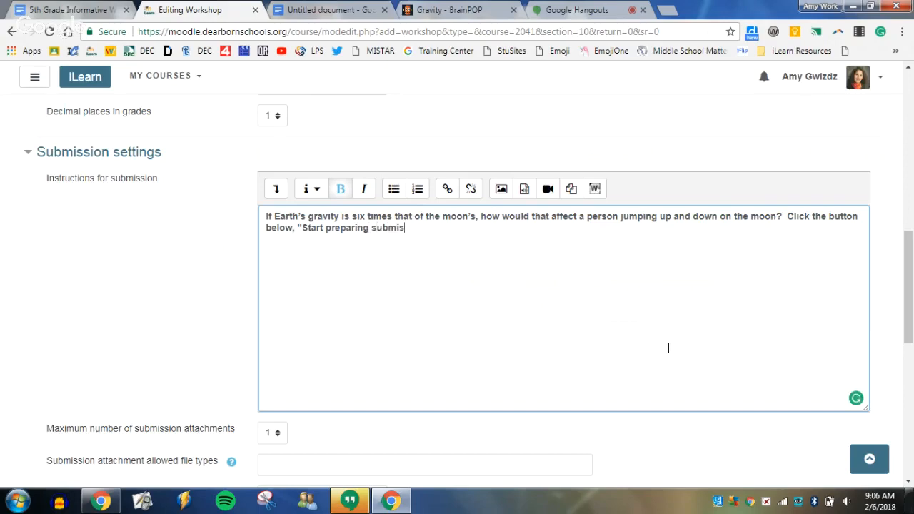
text(sion," to get started.)
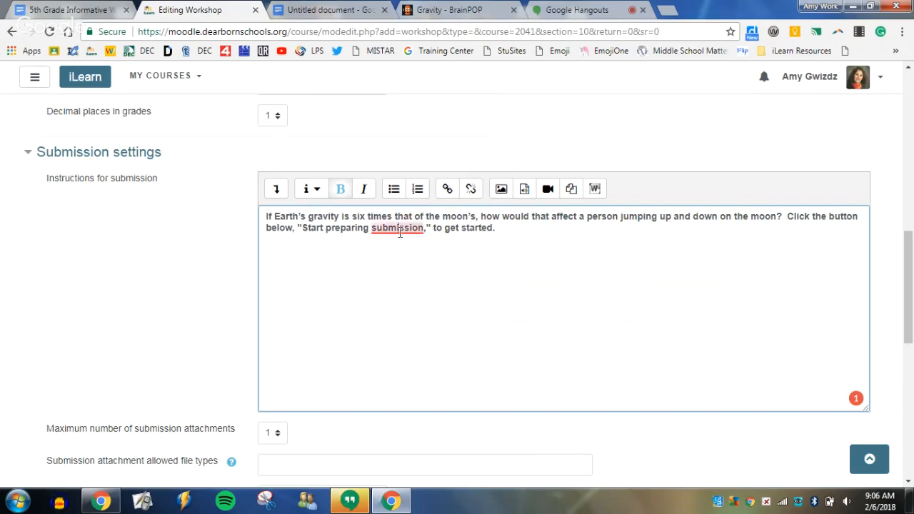
Set the maximum number of submission attachments to 0.
mouse_move(397, 234)
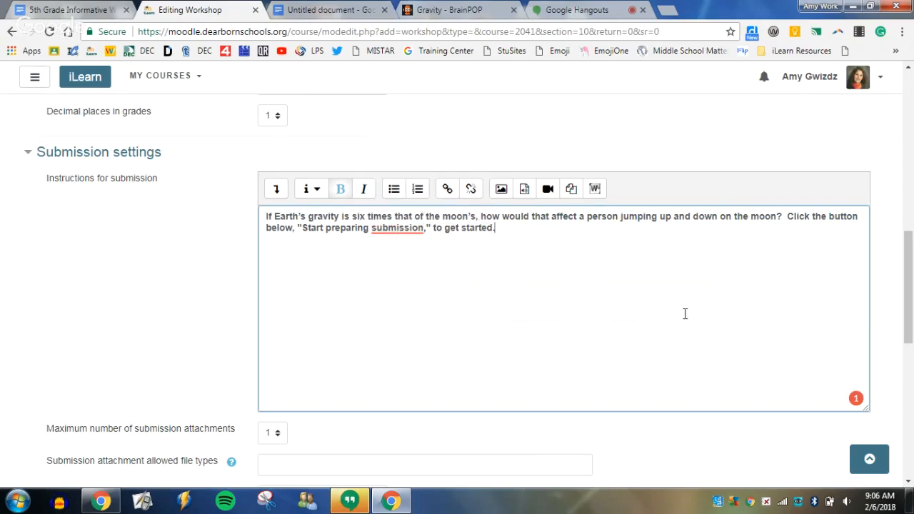
scroll(679, 307, down, 1)
scroll(678, 308, down, 2)
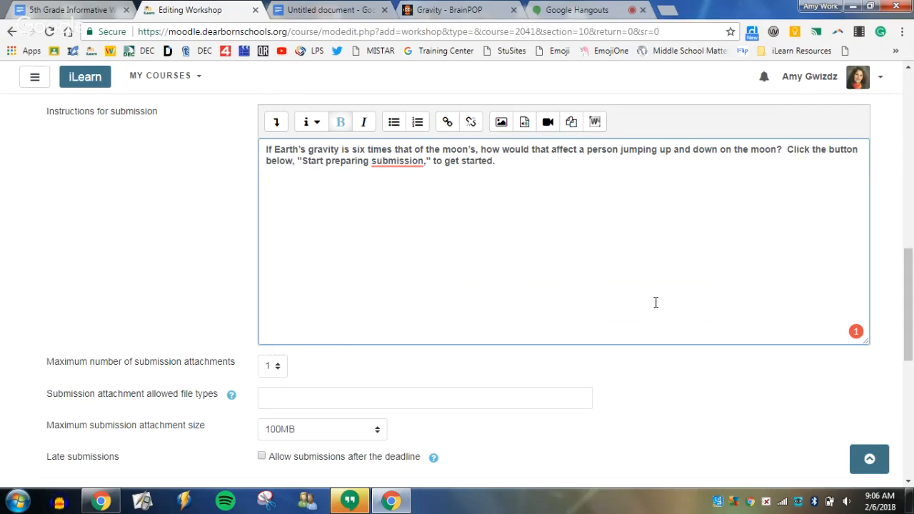
scroll(649, 307, down, 1)
scroll(639, 313, up, 1)
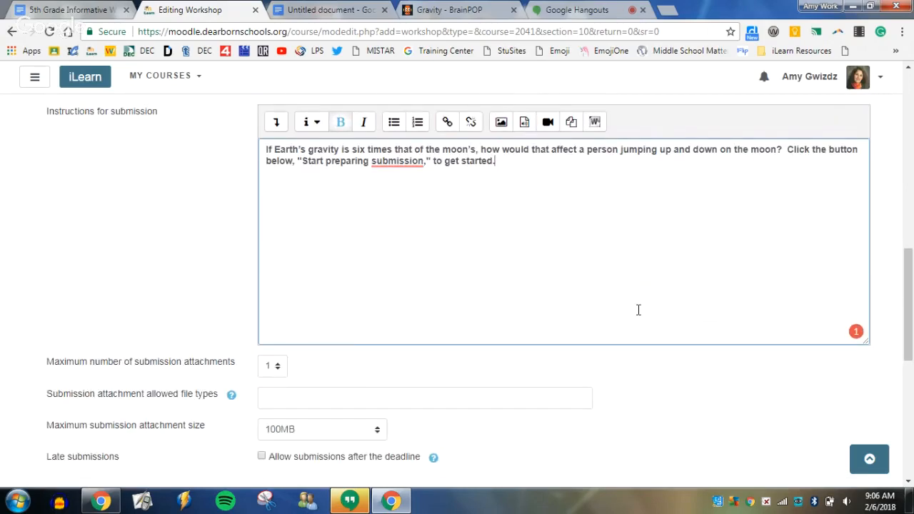
click(281, 367)
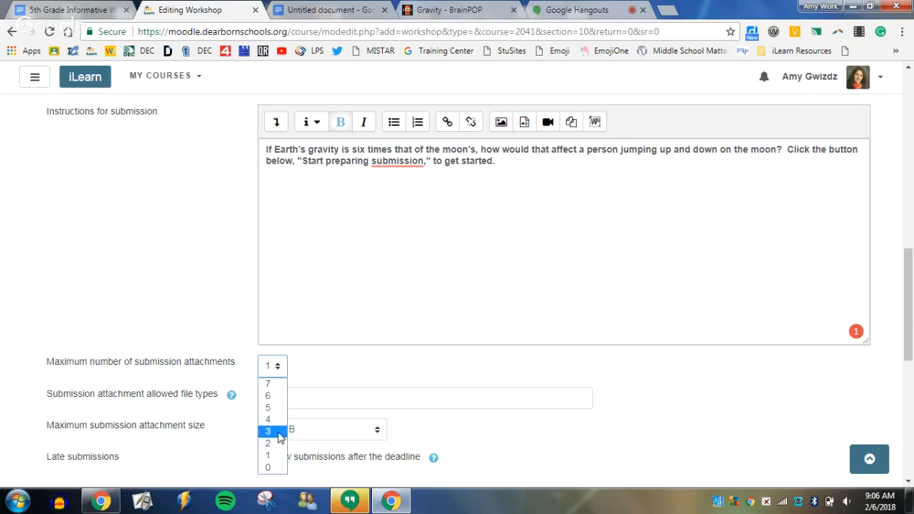
click(270, 467)
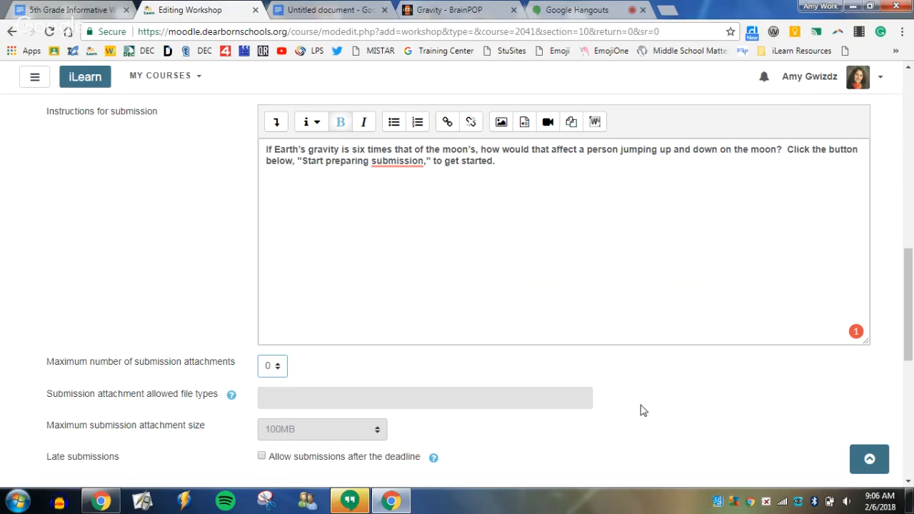
Allow late submissions after the deadline in the submission settings.
scroll(640, 410, down, 1)
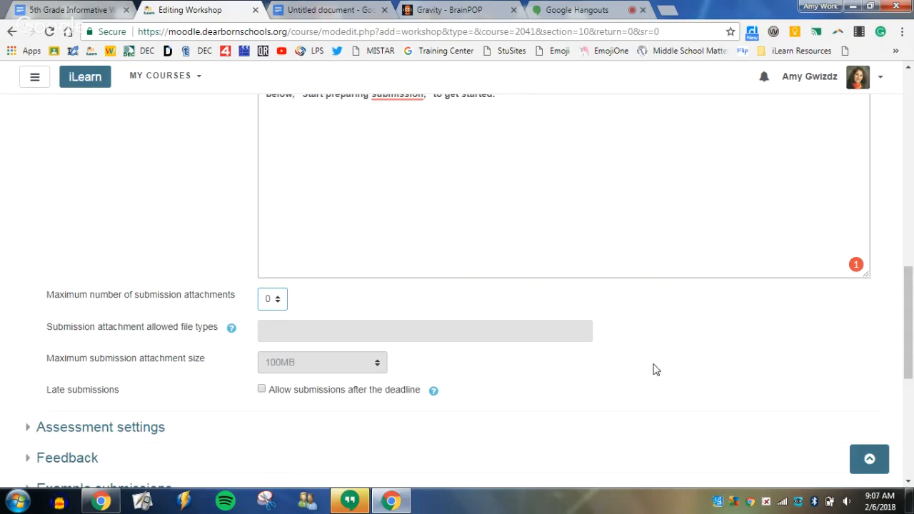
scroll(655, 369, down, 1)
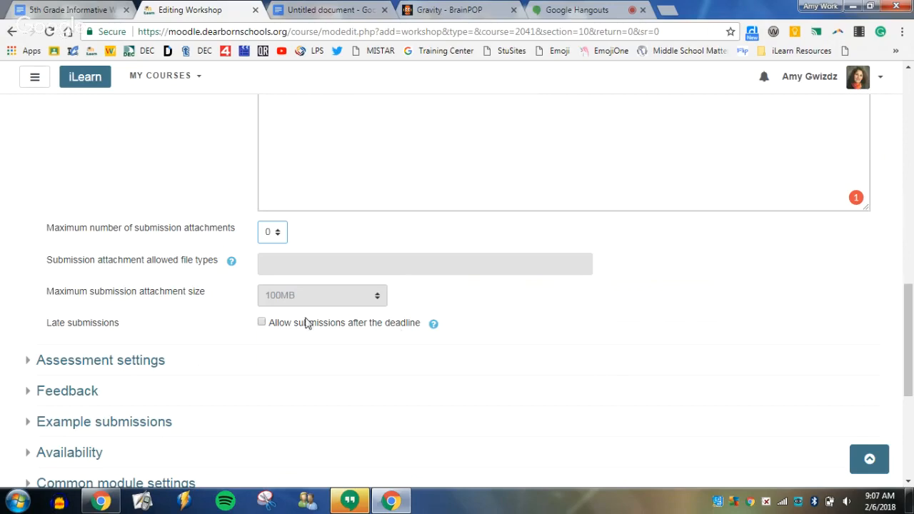
click(262, 323)
Expand the assessment settings and begin the assessment instructions with "Below you will find 5 examples of your peers' writing".
scroll(550, 381, down, 2)
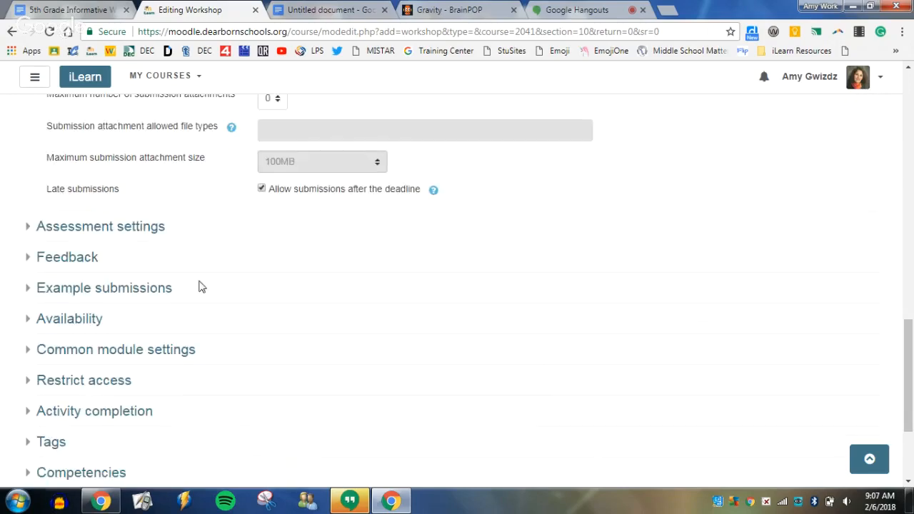
click(94, 233)
scroll(603, 332, down, 1)
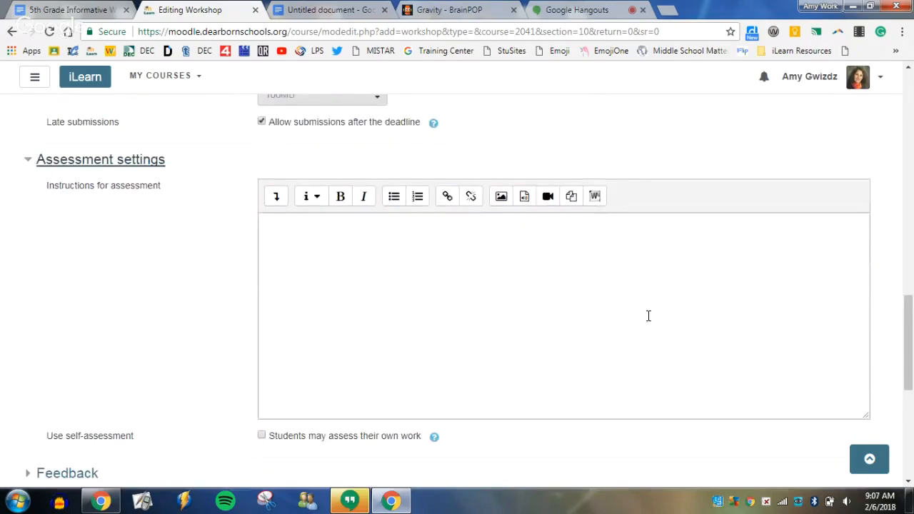
click(685, 286)
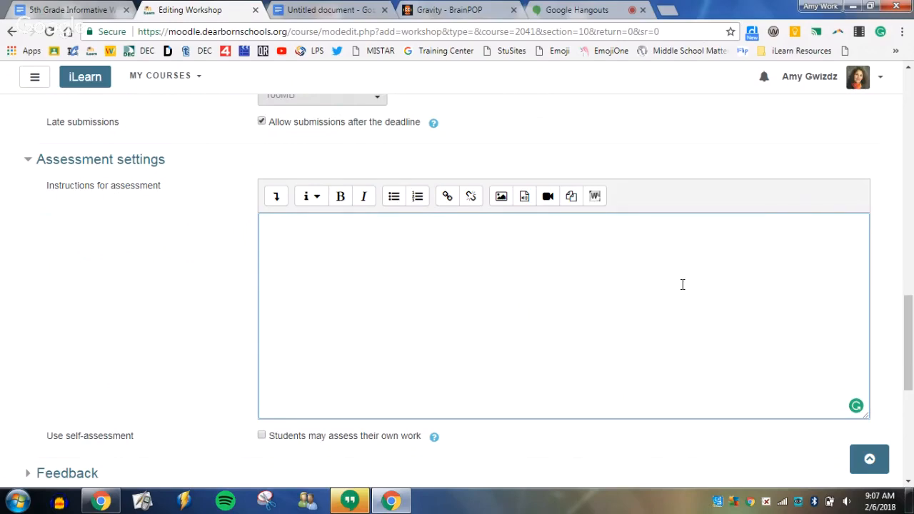
text(Below you will find 5 examples of)
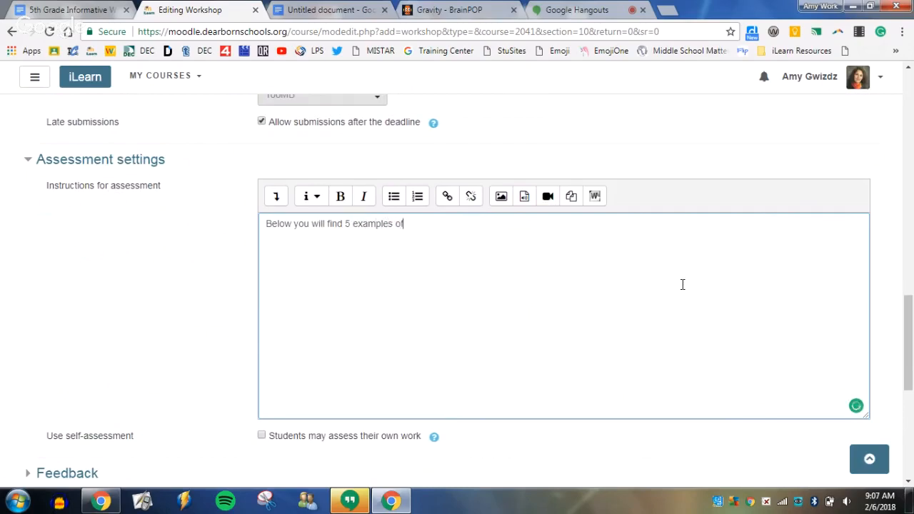
text( your peers' writing)
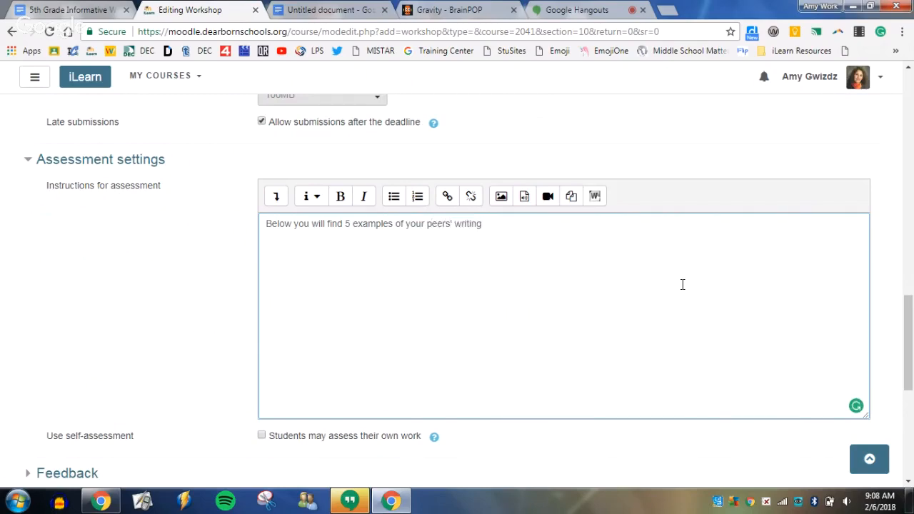
text(.  Click "Assess" to begin asses)
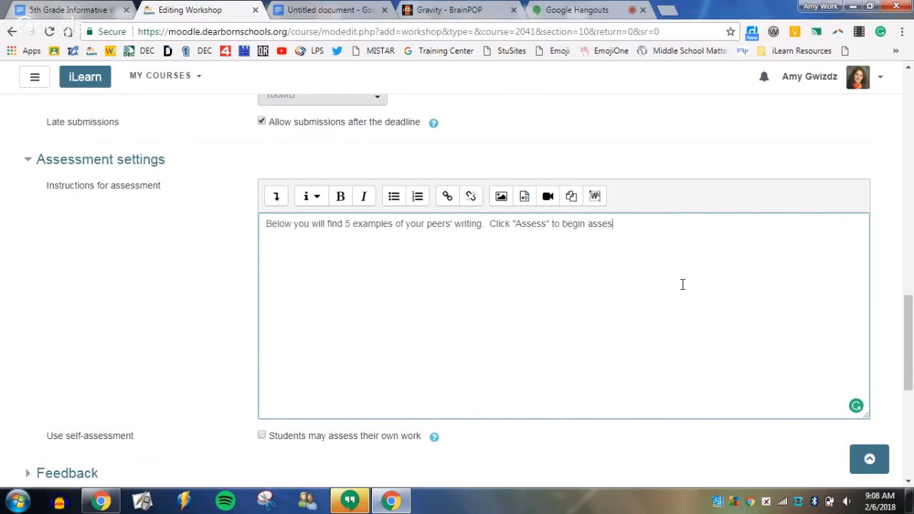
text(sing their work.)
Extend the last sentence of the assessment instructions with "using the rubric provided.".
scroll(714, 271, down, 1)
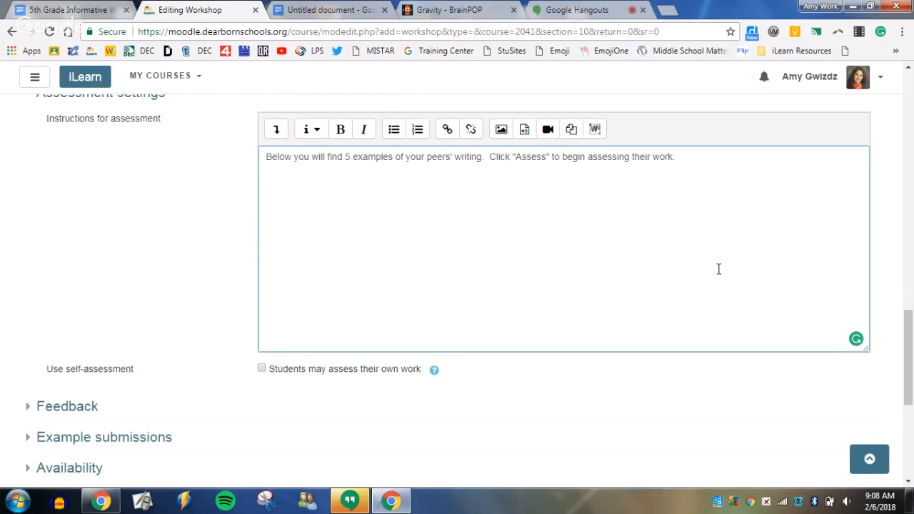
key(BackSpace)
text(using the rubric provided)
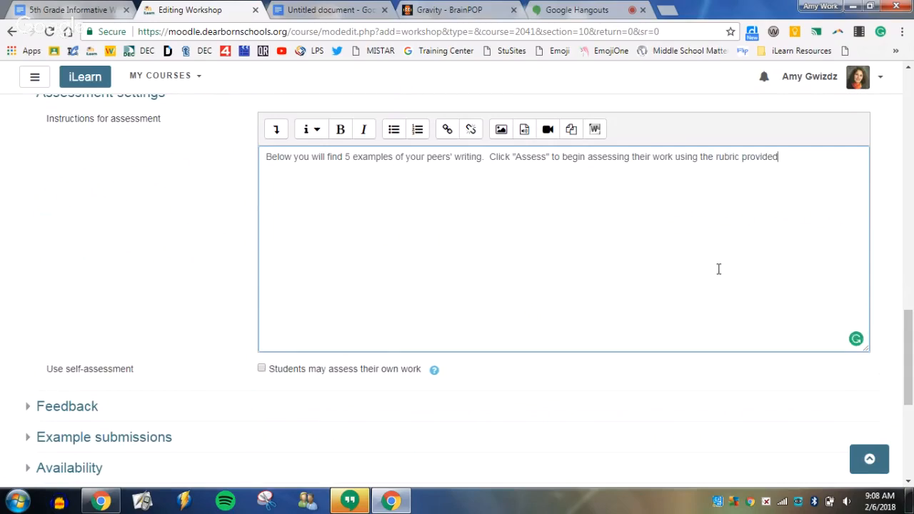
text(.)
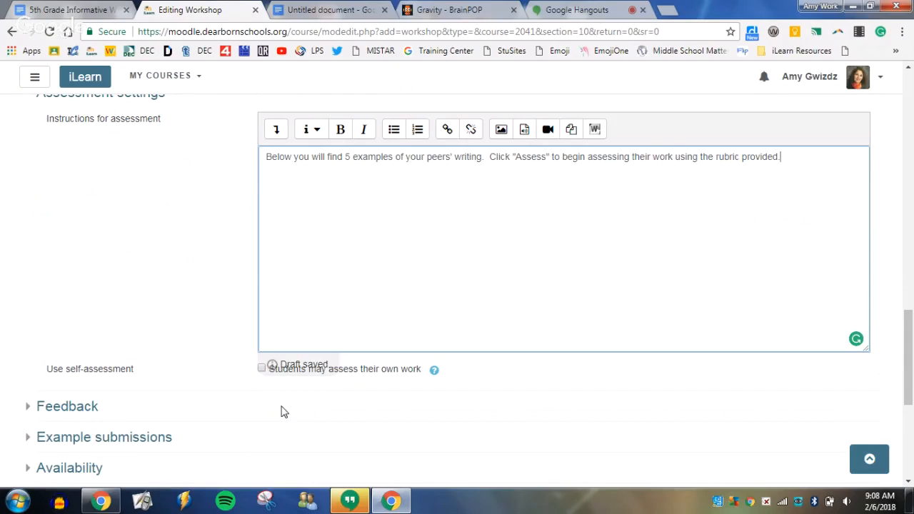
Allow students to assess their own work and set the overall feedback mode to Enabled and required.
click(261, 368)
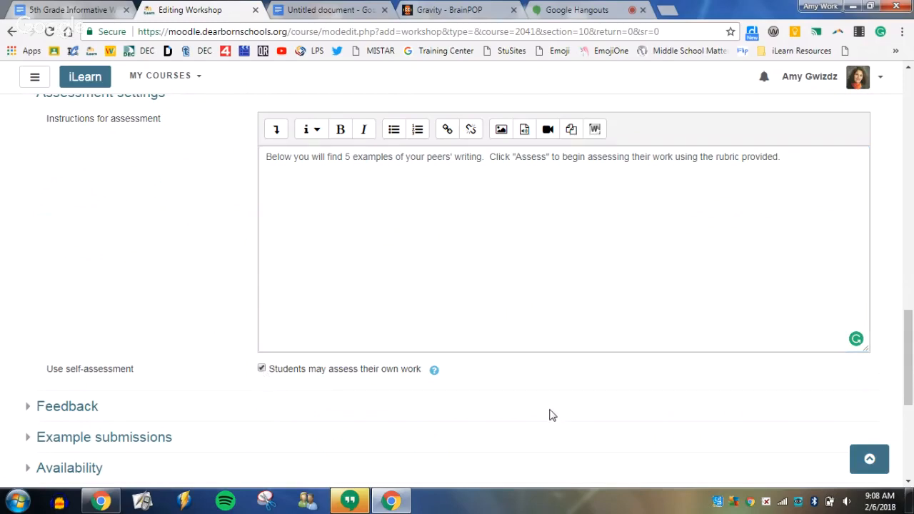
scroll(559, 407, down, 3)
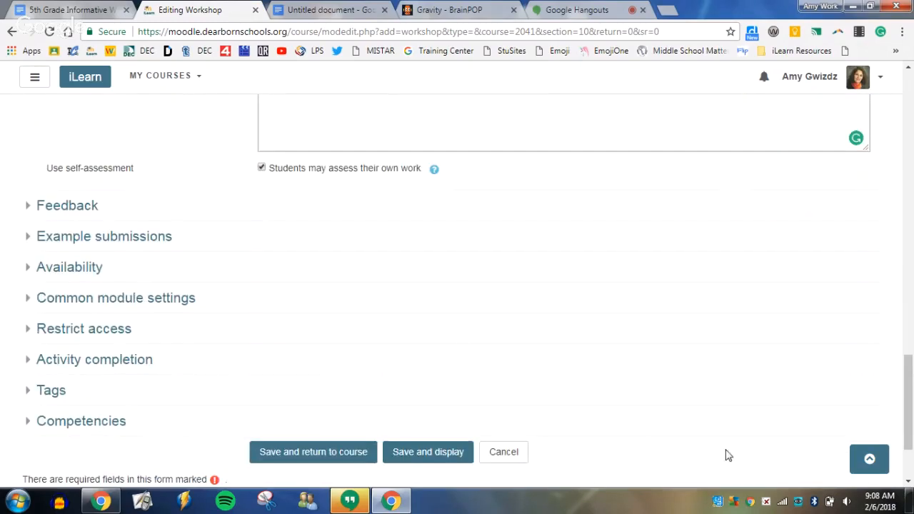
click(59, 207)
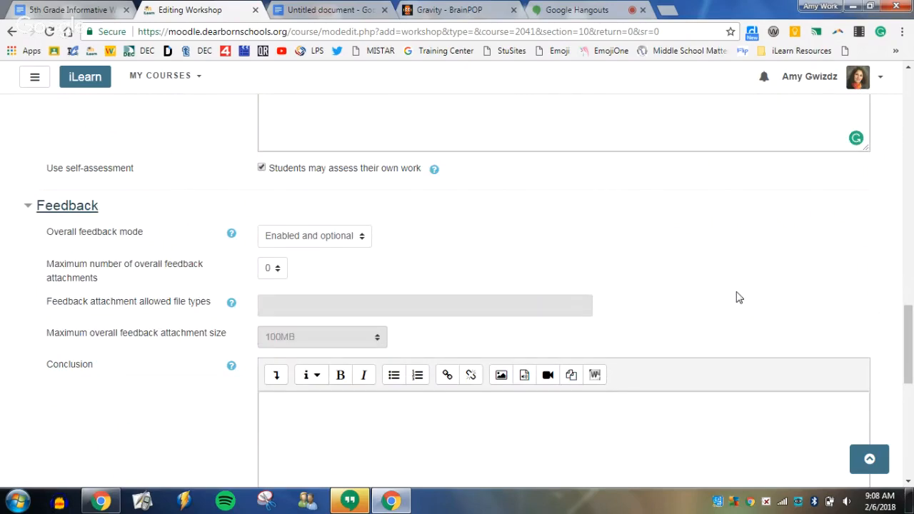
click(322, 239)
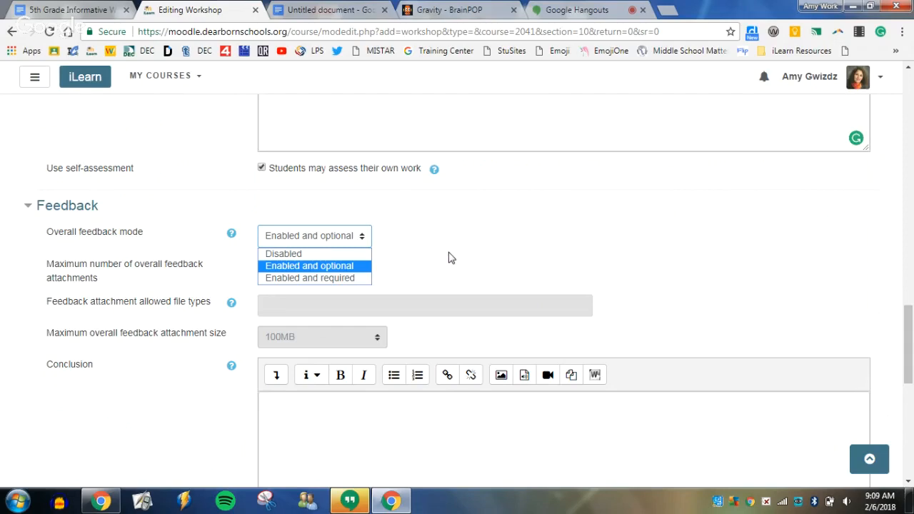
click(360, 278)
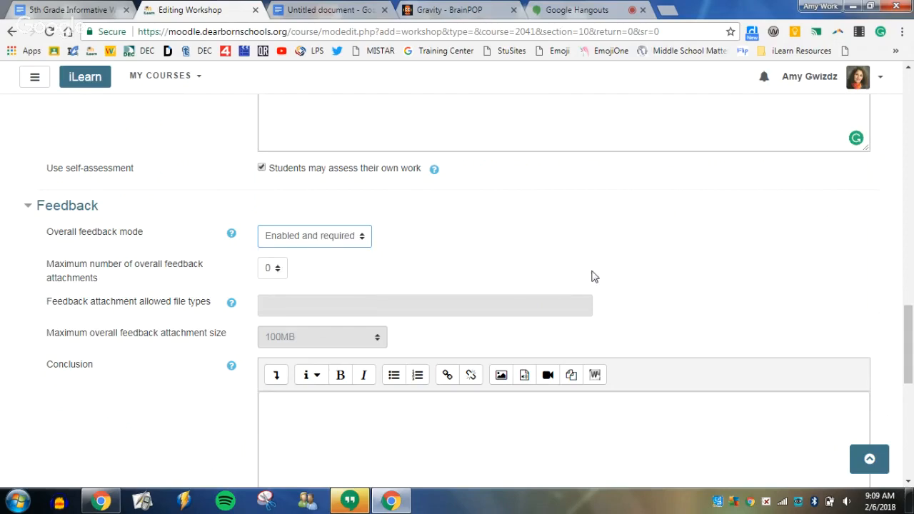
Append "Please provide one piece of feedback to help your peers improve their paragraph." to the assessment instructions.
scroll(578, 271, up, 4)
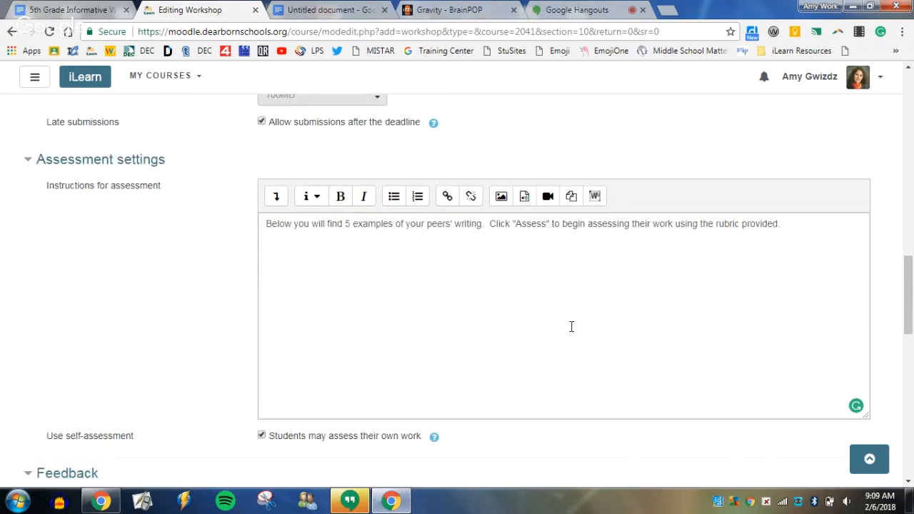
click(822, 229)
text(Plea)
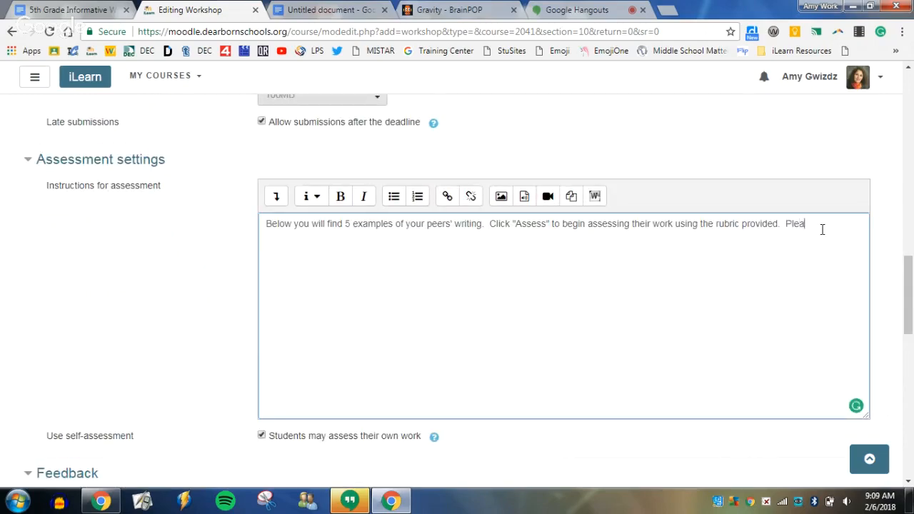
text(se provide one piece of fe)
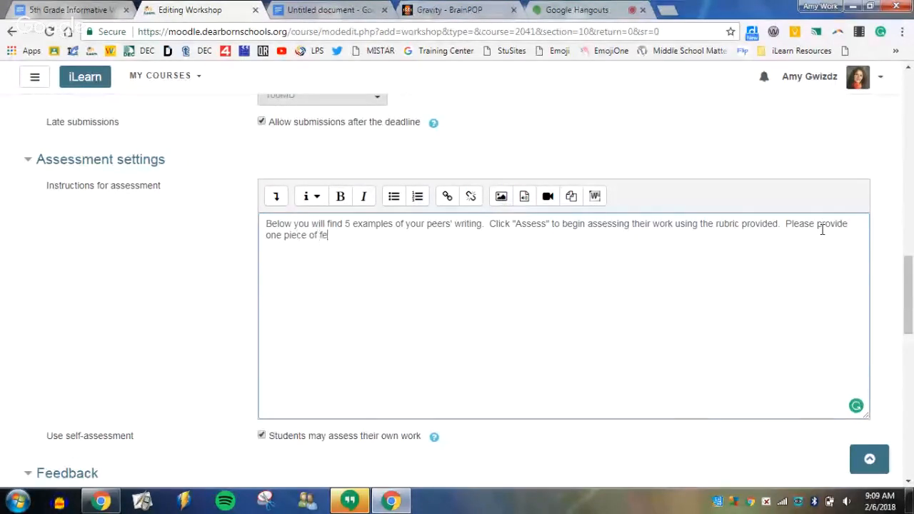
text(edback t)
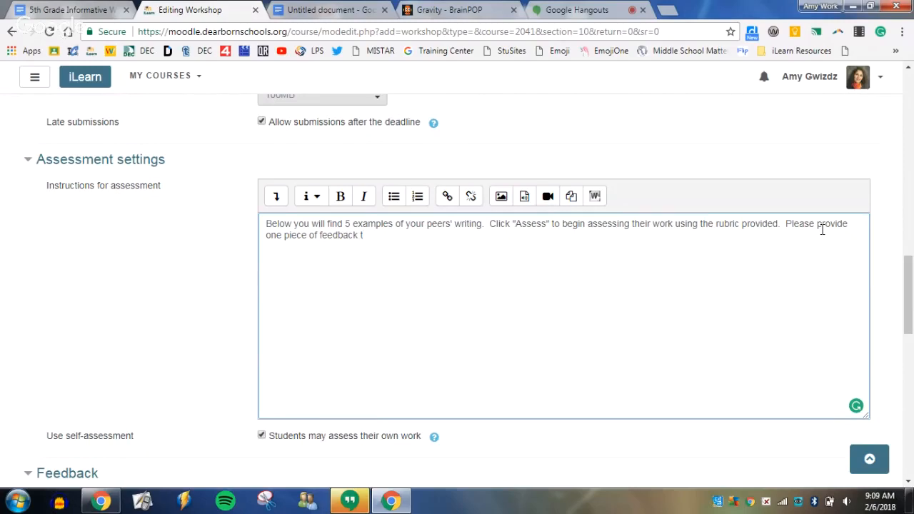
text(o help your pe)
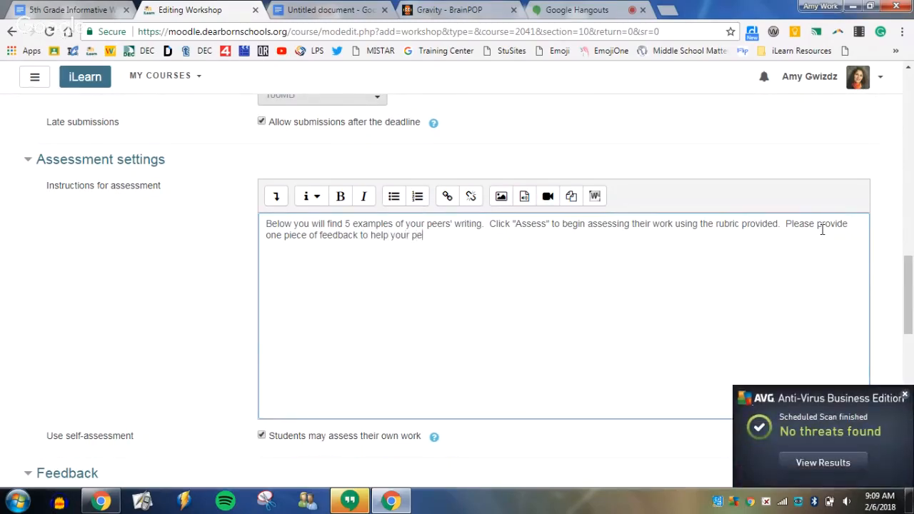
text(ers improve t)
text(heir paragraph)
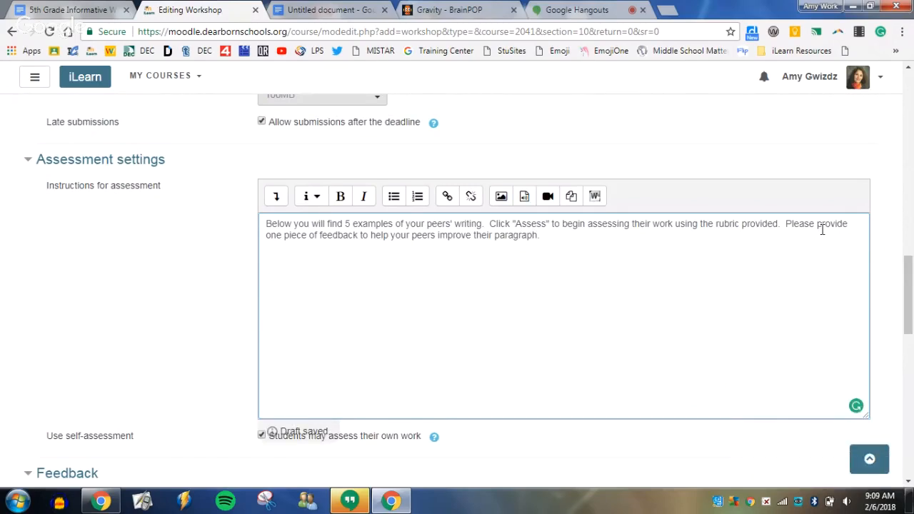
text(.  )
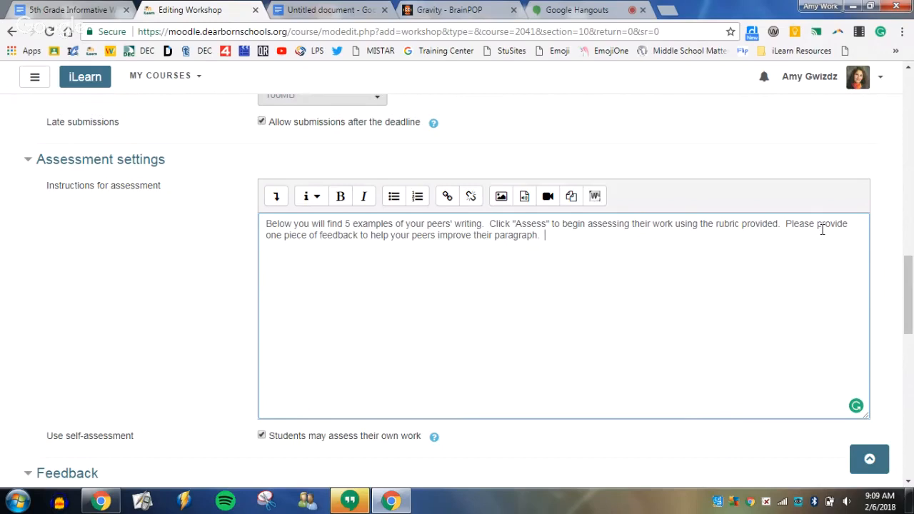
text(Type your g)
Append "Type your feedback in the box below the rubric before you save your assessment." to the assessment instructions.
key(BackSpace)
text(feedback in the)
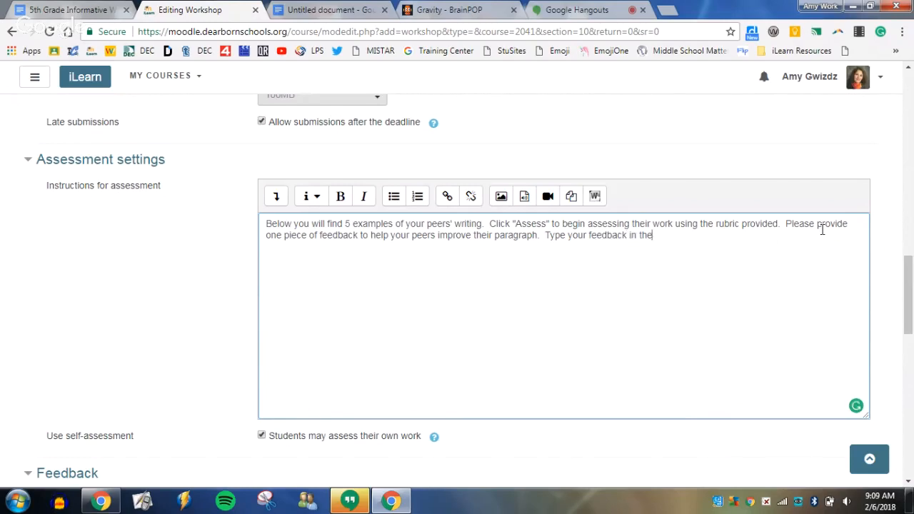
text( box)
text( below the r)
text(ubri)
text(c before)
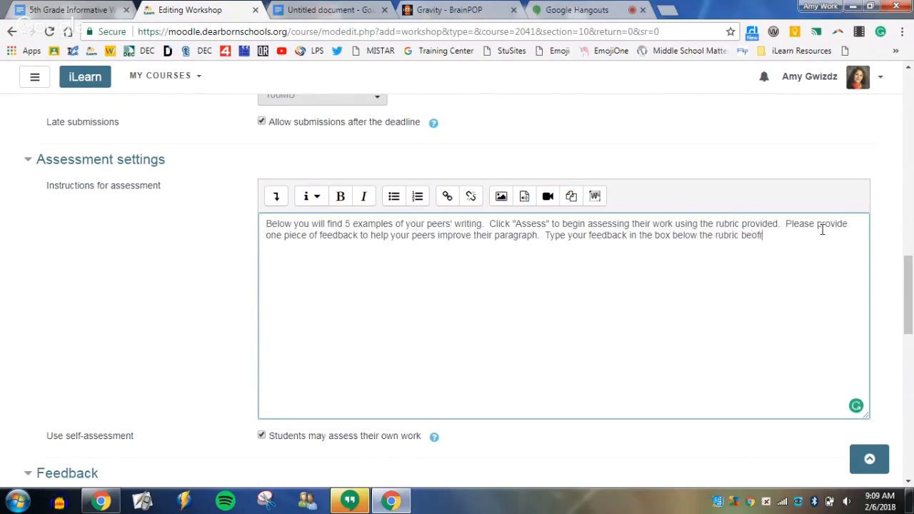
key(BackSpace)
key(BackSpace)
key(BackSpace)
key(BackSpace)
text(fore you save your assessment.)
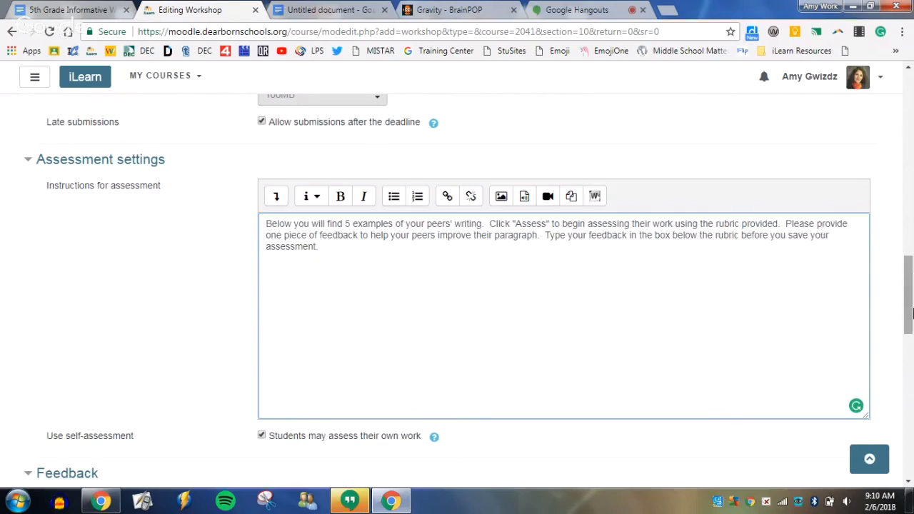
Write "Thank you for participating in our first workshop module!" as the workshop's conclusion text in the Feedback settings.
scroll(699, 372, down, 2)
scroll(696, 371, down, 3)
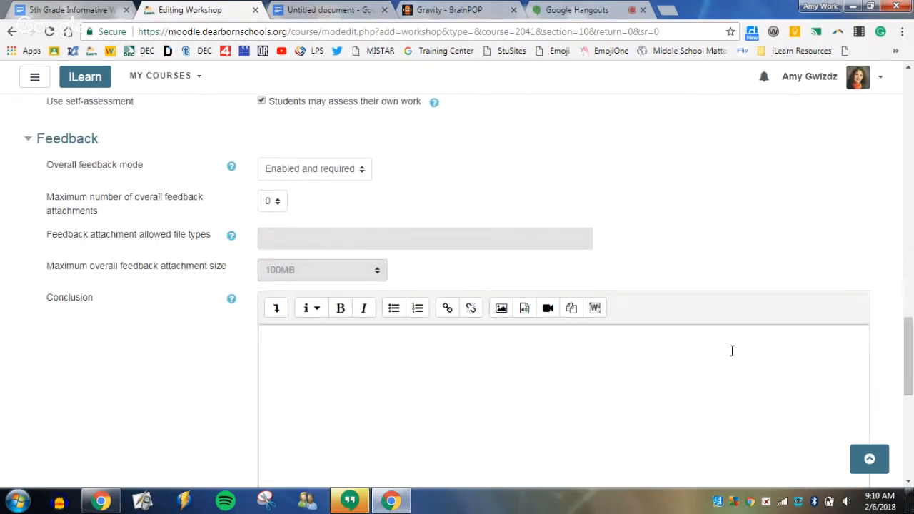
scroll(712, 342, down, 3)
scroll(464, 314, up, 1)
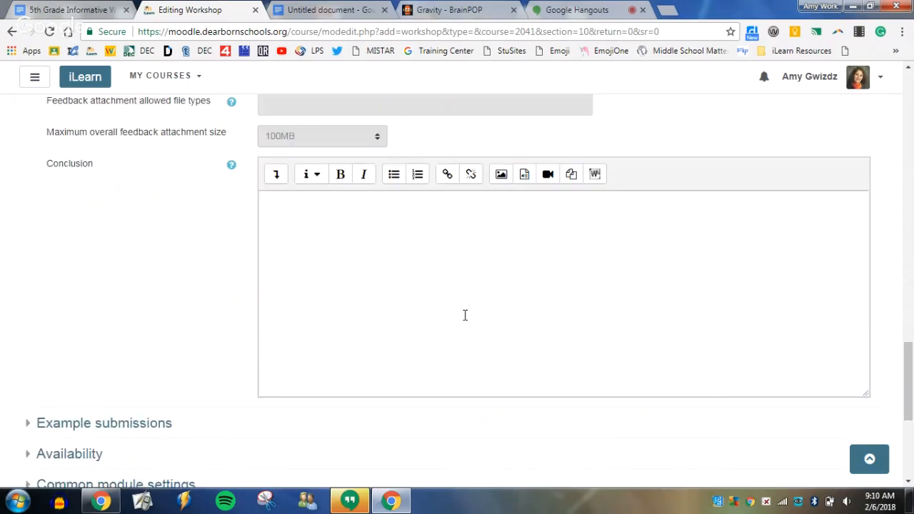
scroll(464, 324, up, 2)
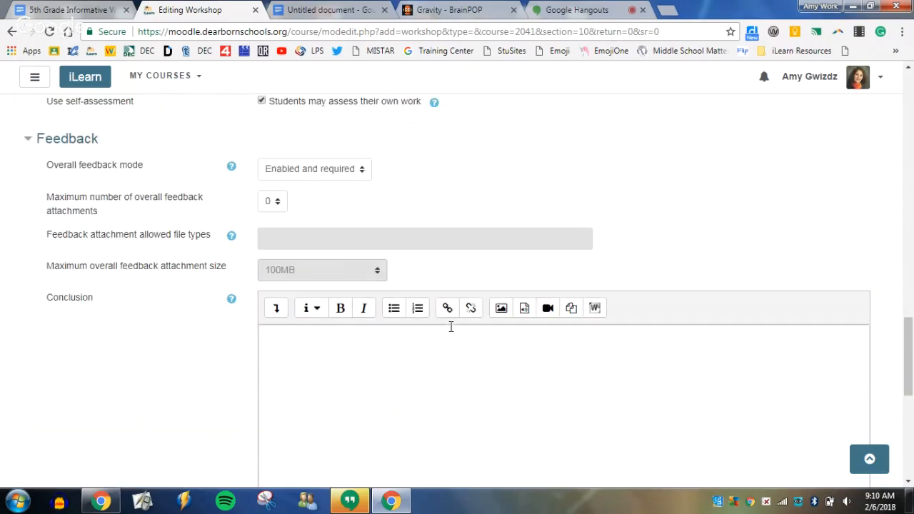
click(390, 394)
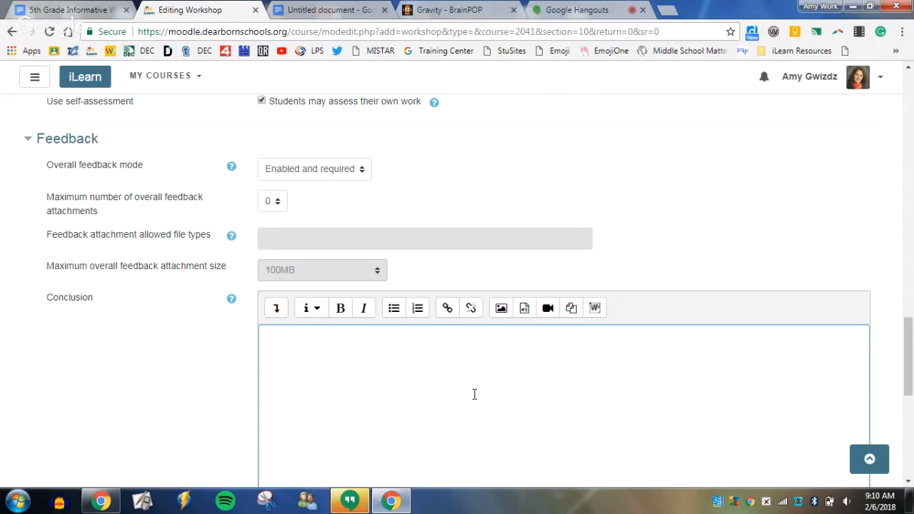
text(Thank you for participating )
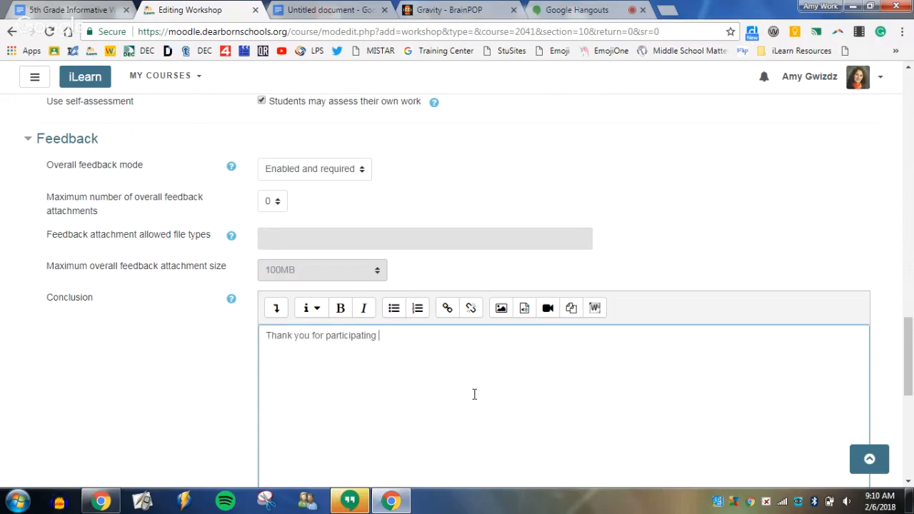
text(in our first workshop modu)
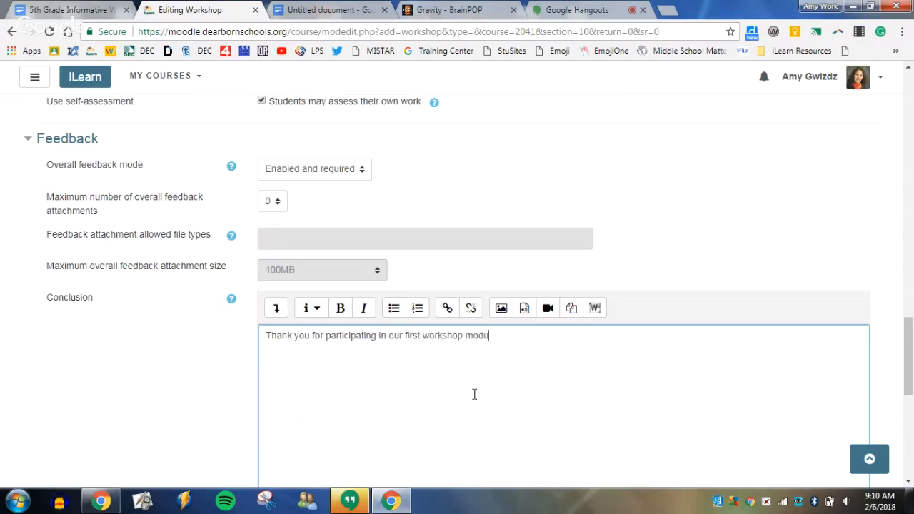
text(le!)
Try out providing example submissions for practice, look over the examples assessment modes, and turn the examples off again.
scroll(556, 364, down, 3)
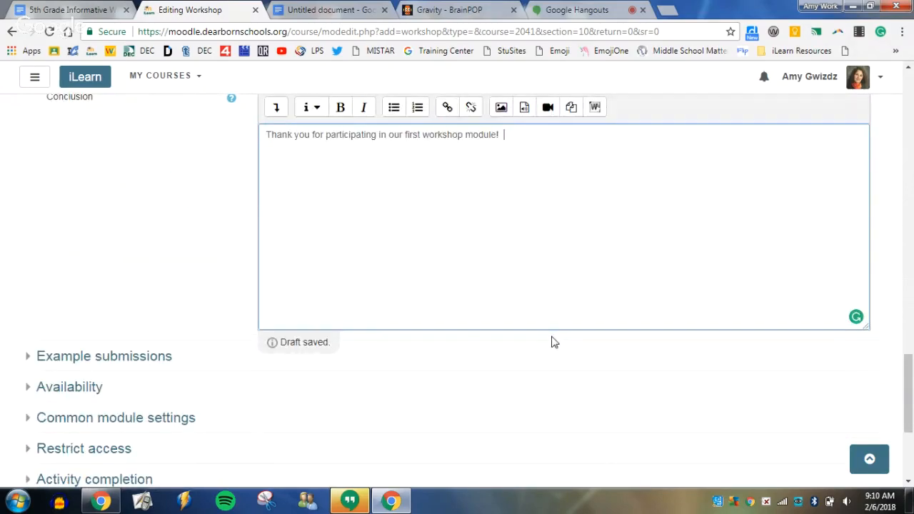
scroll(553, 344, down, 1)
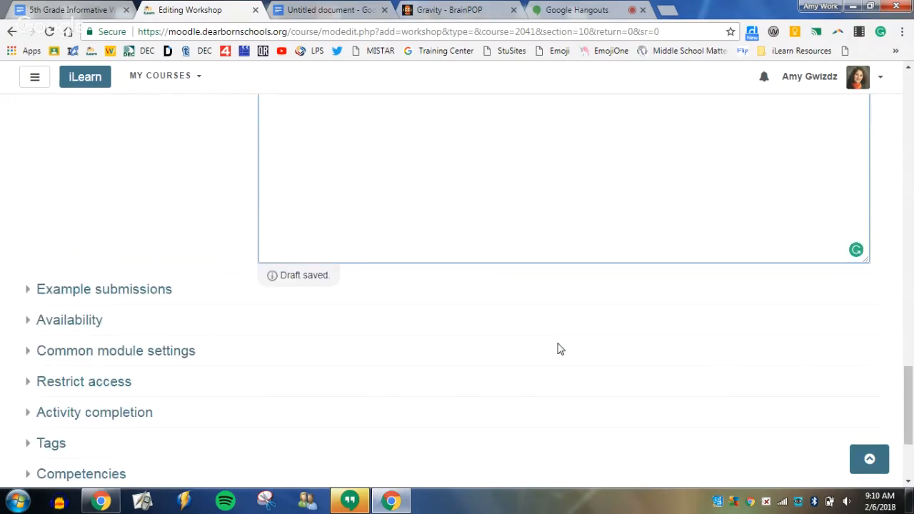
click(163, 292)
scroll(714, 330, down, 1)
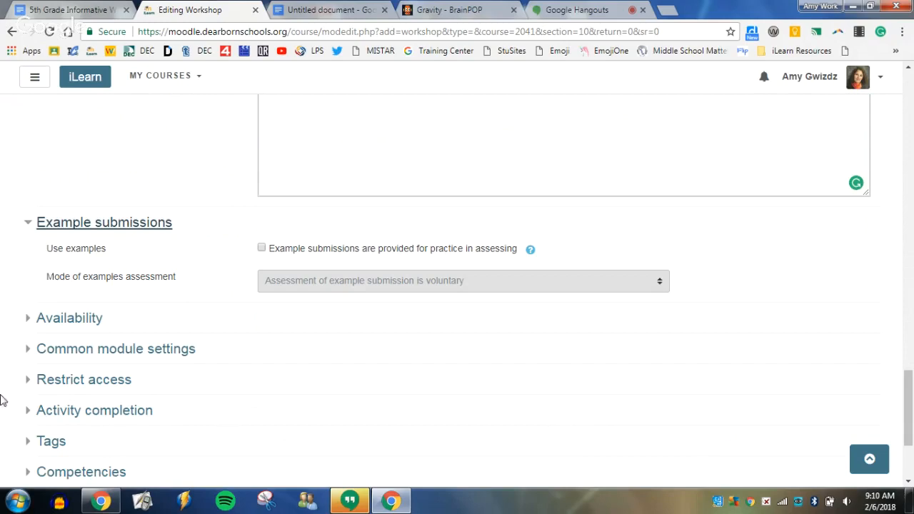
click(83, 322)
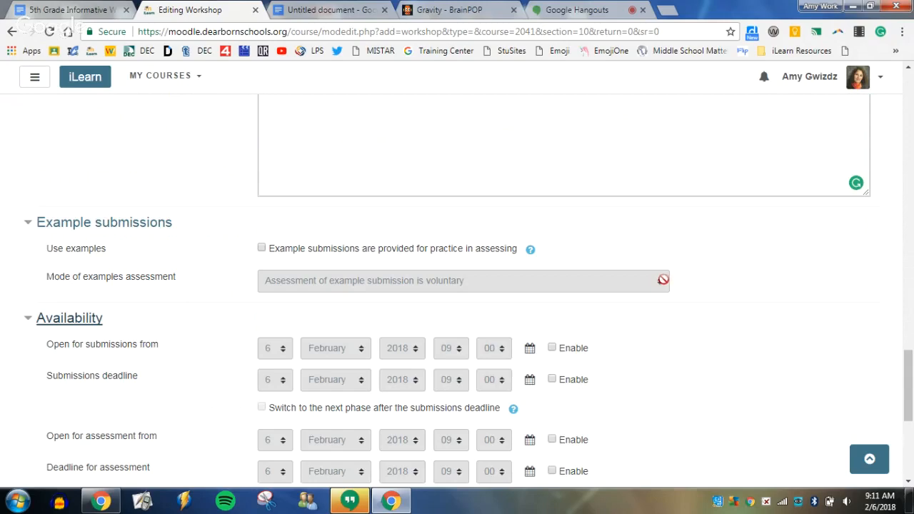
click(263, 245)
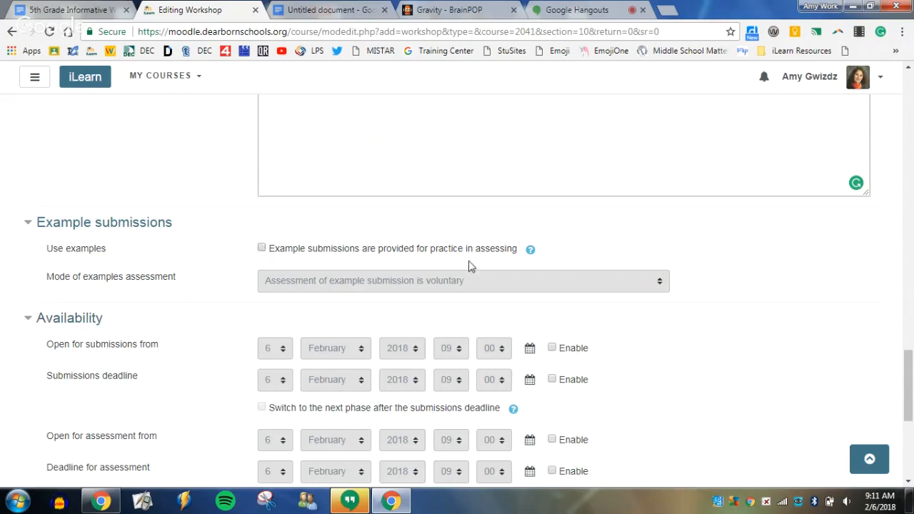
click(261, 248)
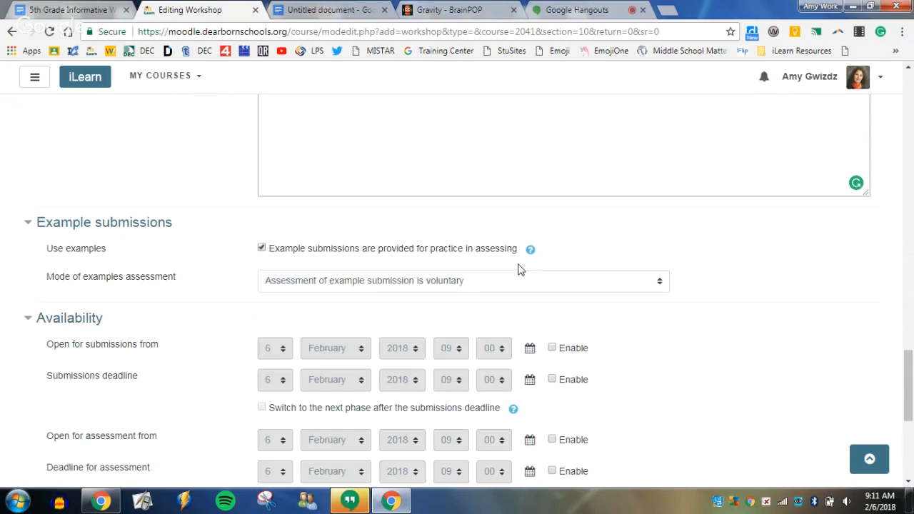
click(664, 287)
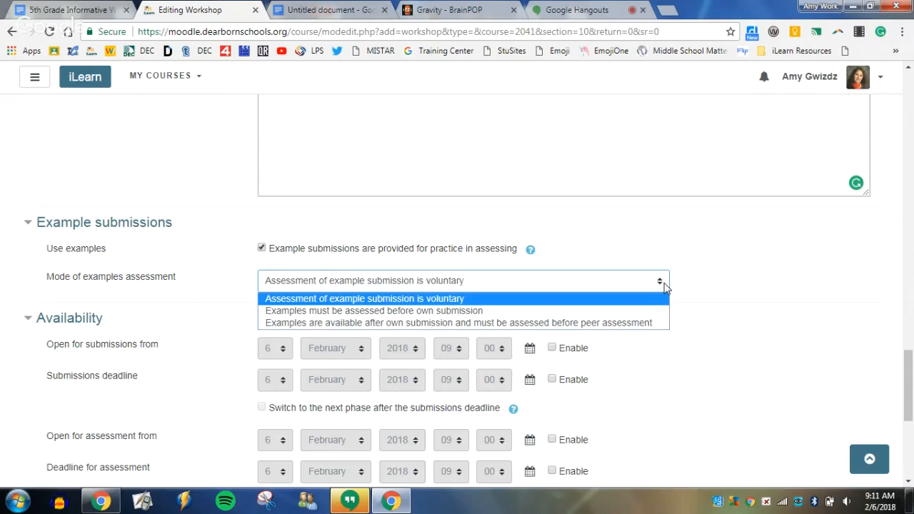
click(665, 287)
click(261, 247)
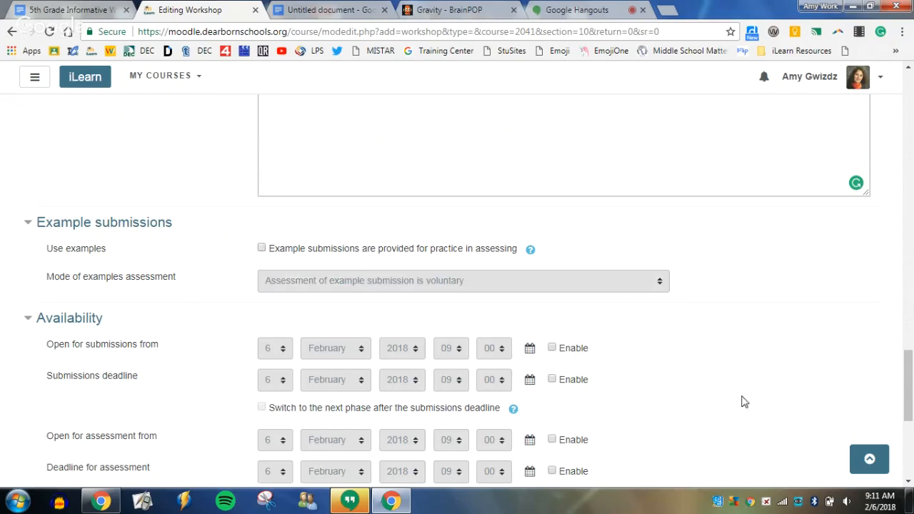
Set the workshop's group mode to Separate groups in the common module settings.
scroll(740, 368, down, 2)
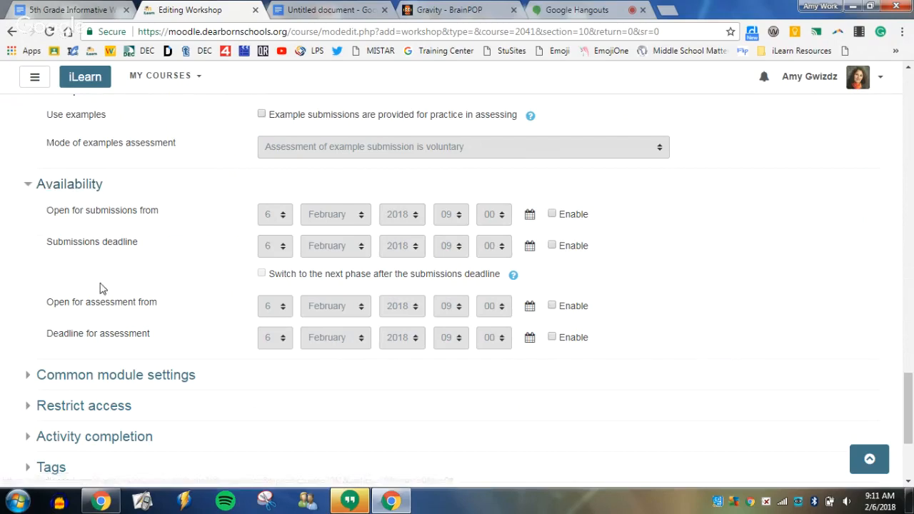
scroll(114, 287, down, 3)
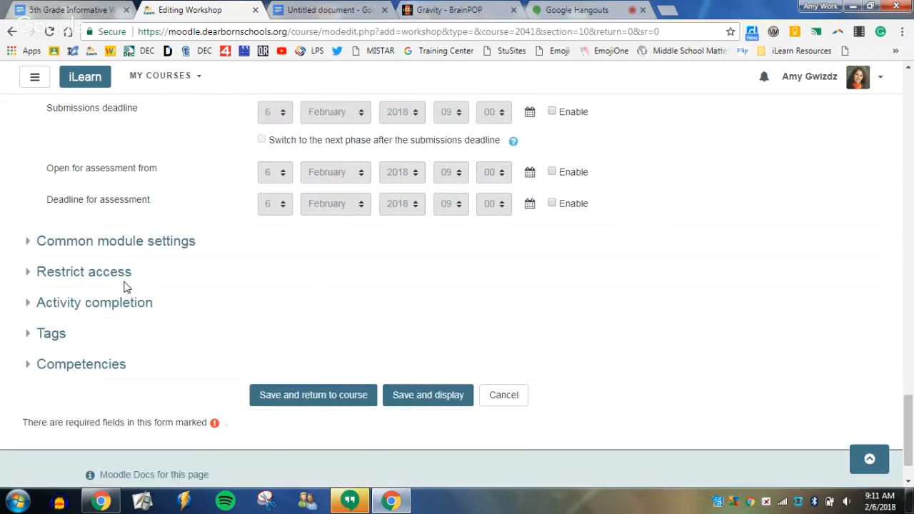
click(100, 242)
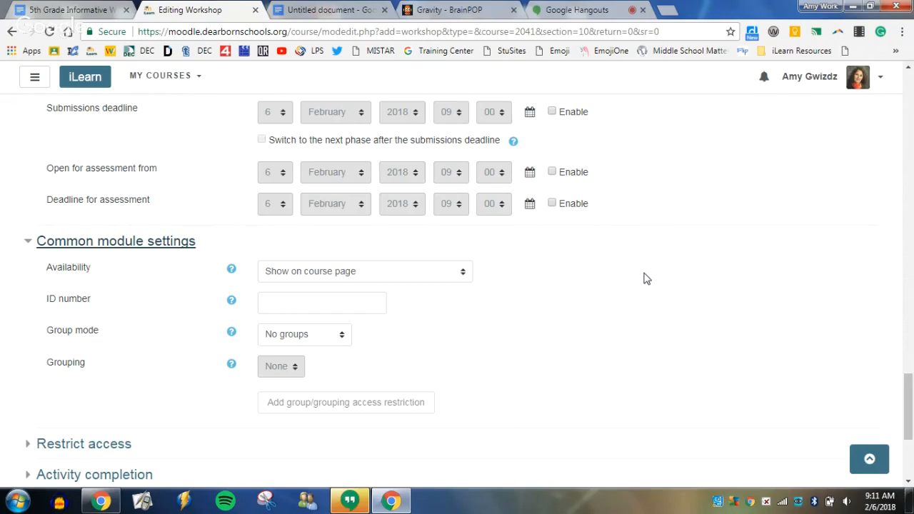
scroll(648, 286, down, 3)
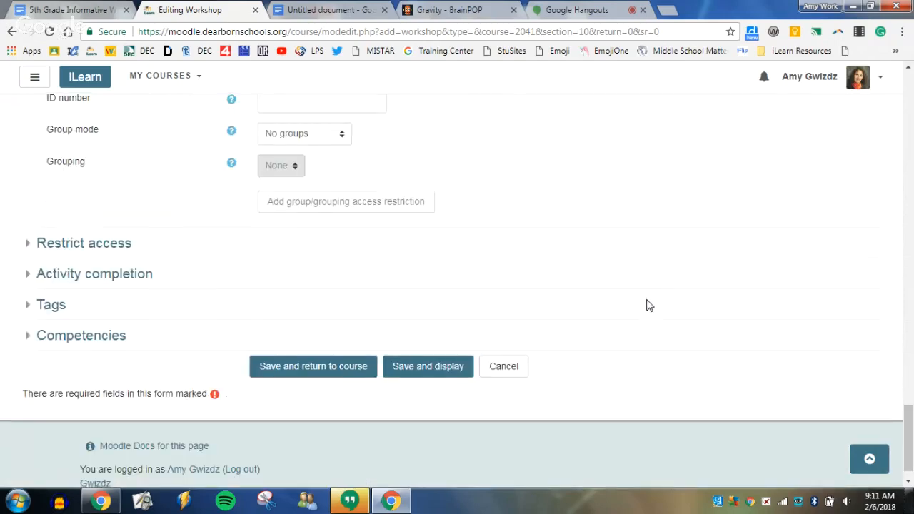
scroll(646, 306, up, 1)
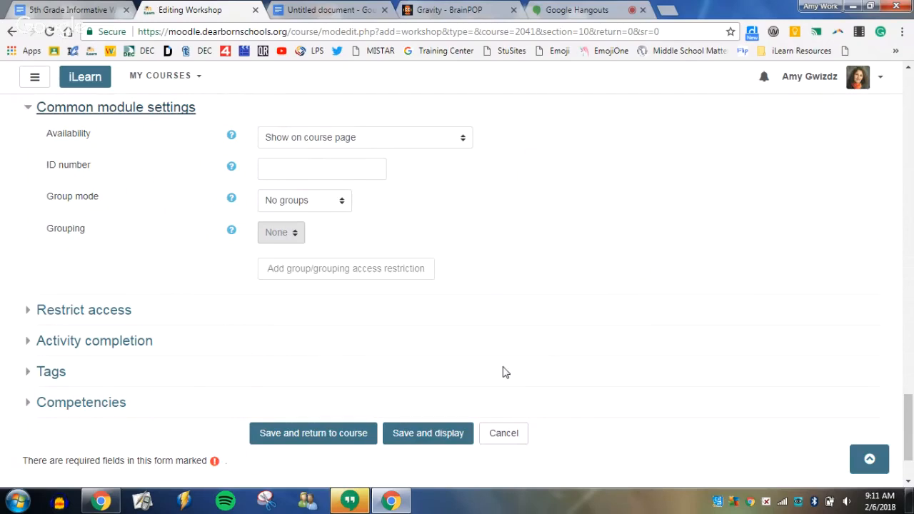
click(347, 203)
click(341, 202)
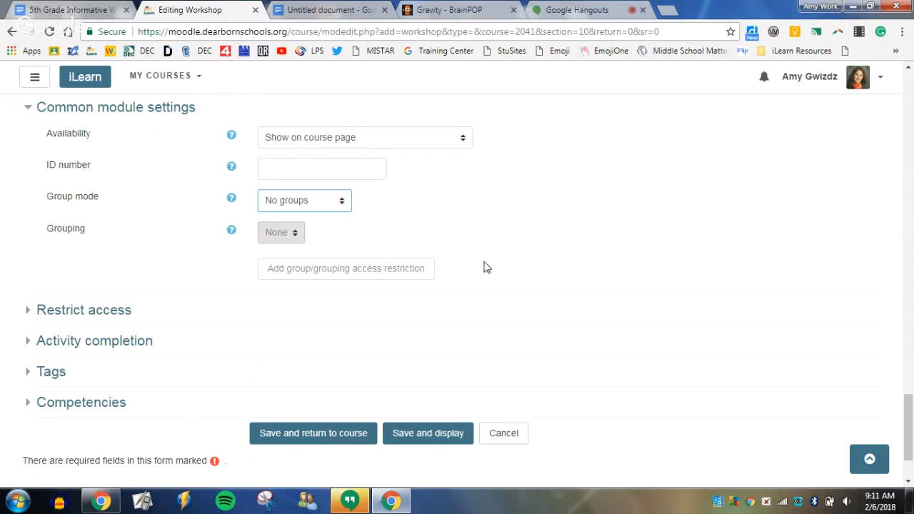
click(338, 204)
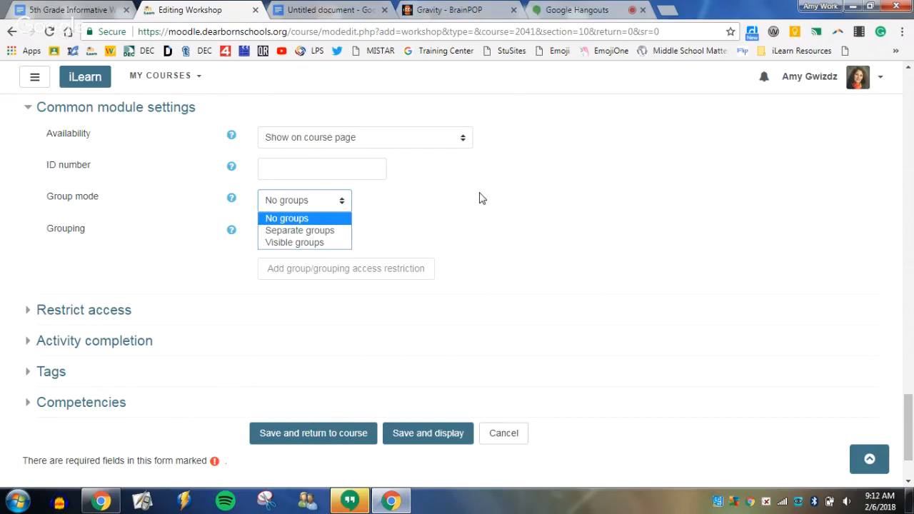
click(344, 230)
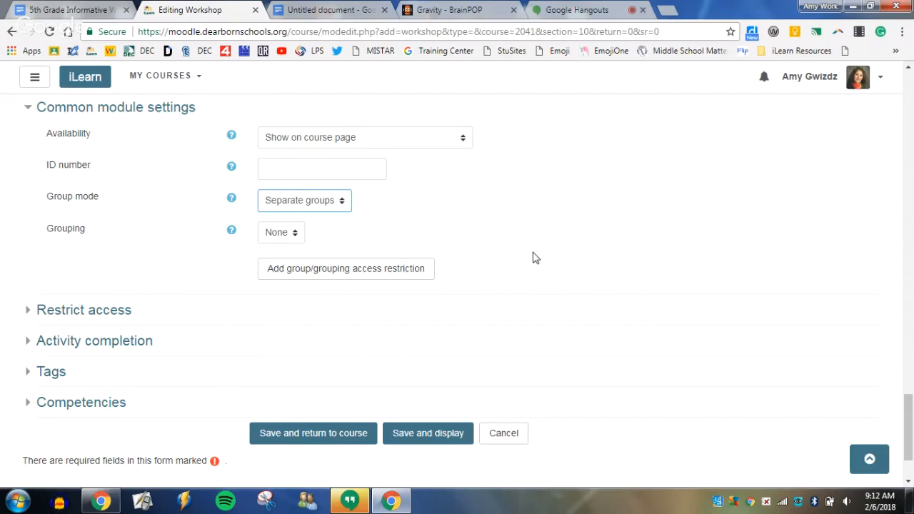
Set completion tracking to "Do not indicate activity completion", then save and display the workshop.
scroll(527, 339, down, 1)
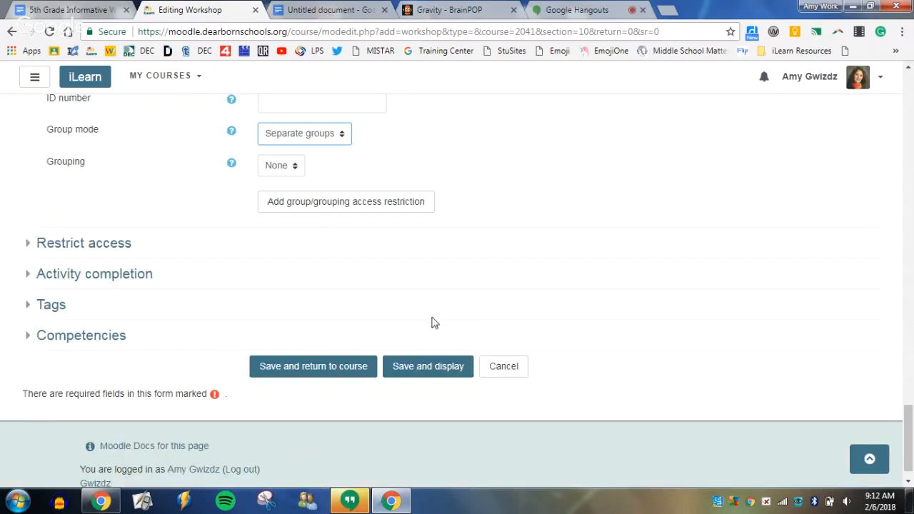
click(102, 275)
click(101, 276)
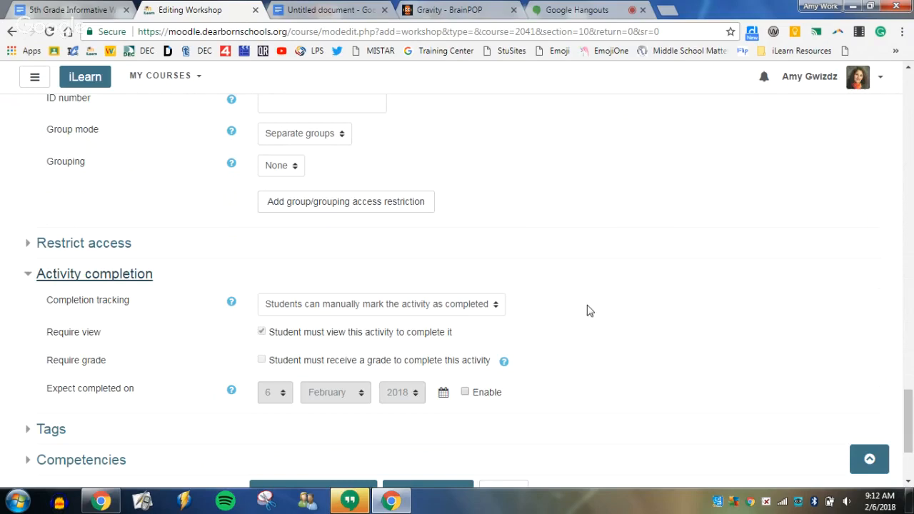
click(476, 306)
click(468, 321)
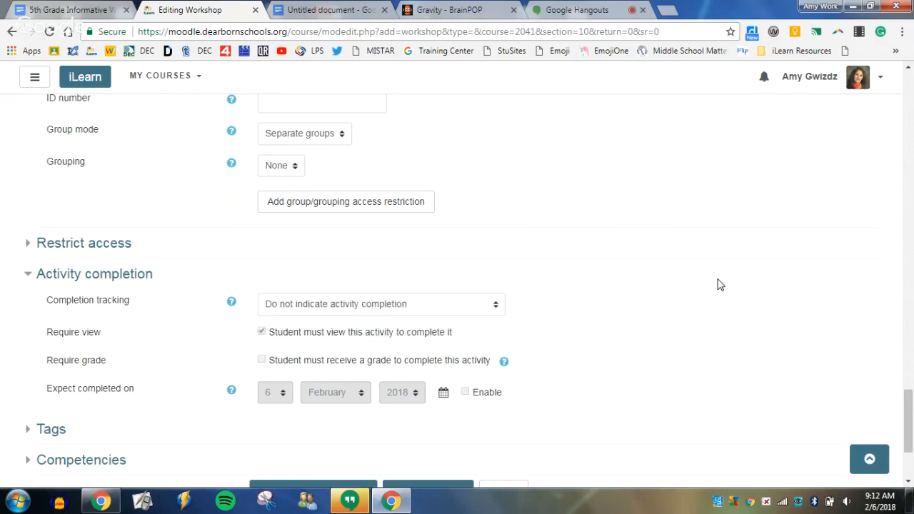
scroll(722, 283, down, 1)
scroll(724, 284, down, 2)
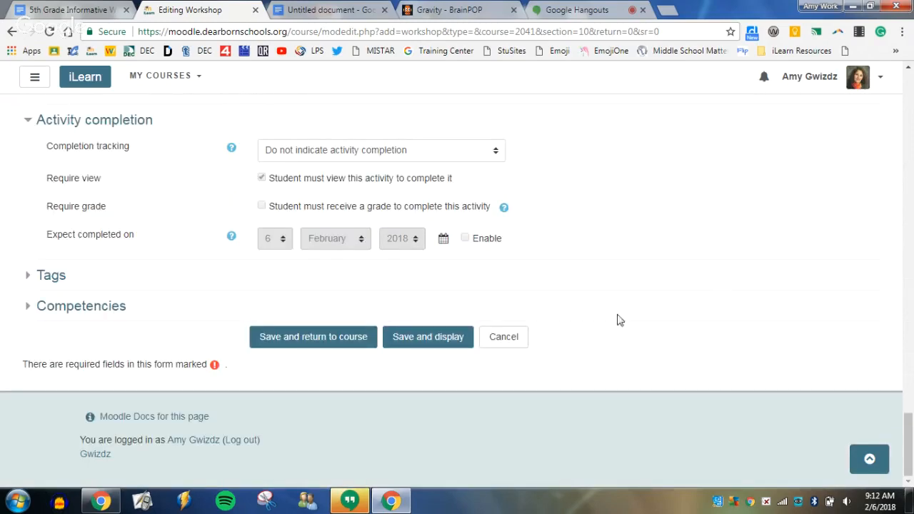
click(436, 341)
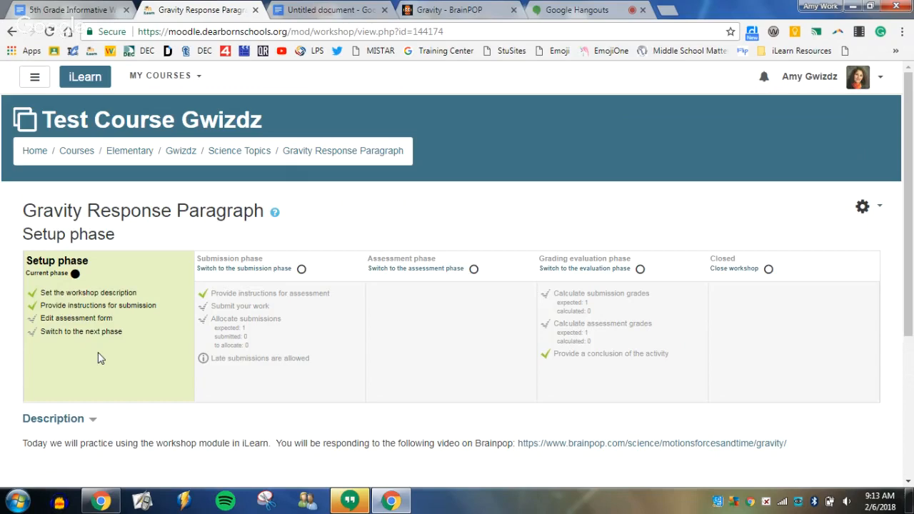
Open the workshop's assessment form and copy the Ideas focus cell with its standards from the 5th Grade Informative Writing Rubric document.
click(92, 319)
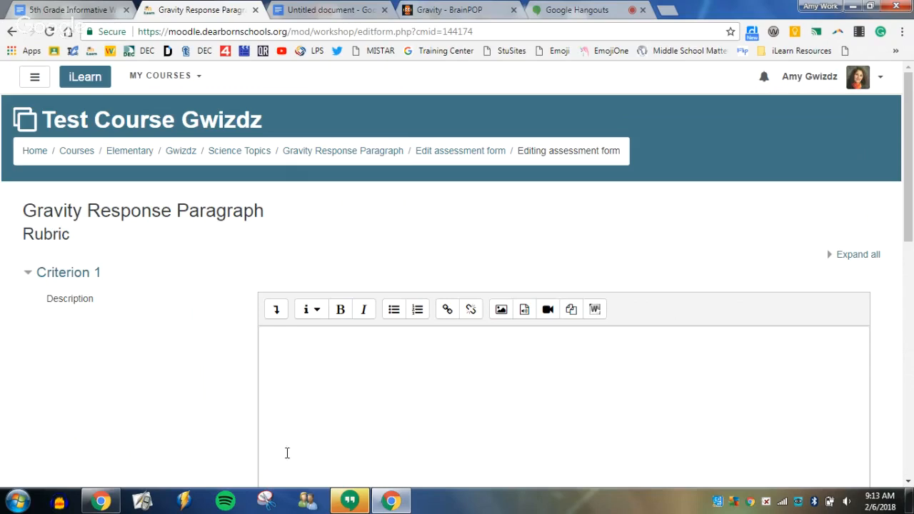
scroll(341, 428, down, 1)
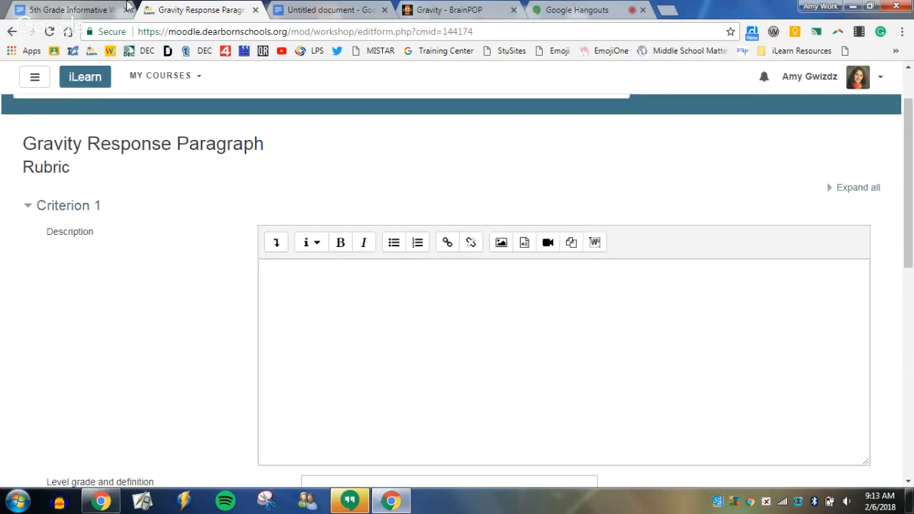
click(85, 10)
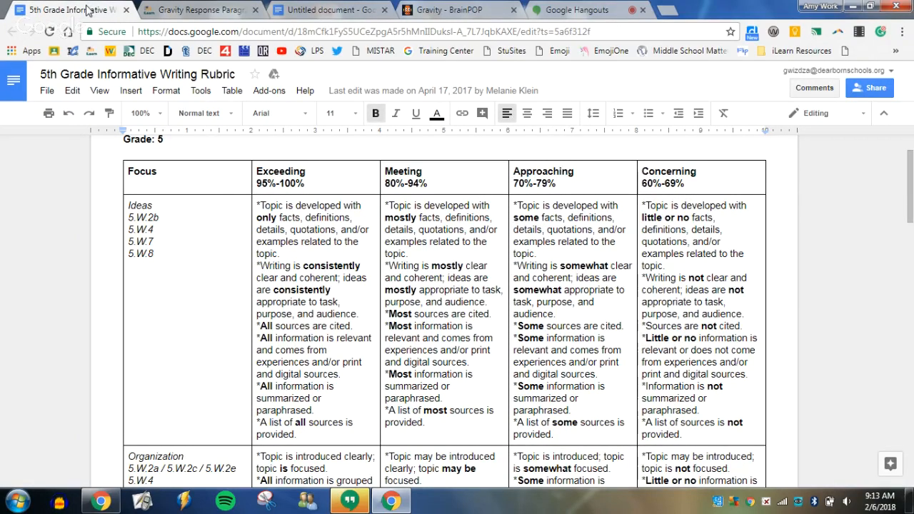
drag(129, 205, 163, 251)
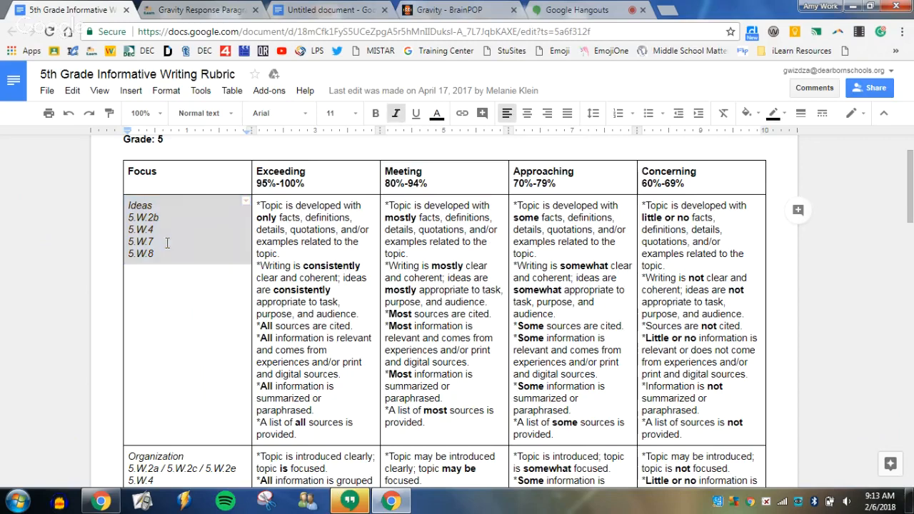
right_click(163, 255)
click(204, 98)
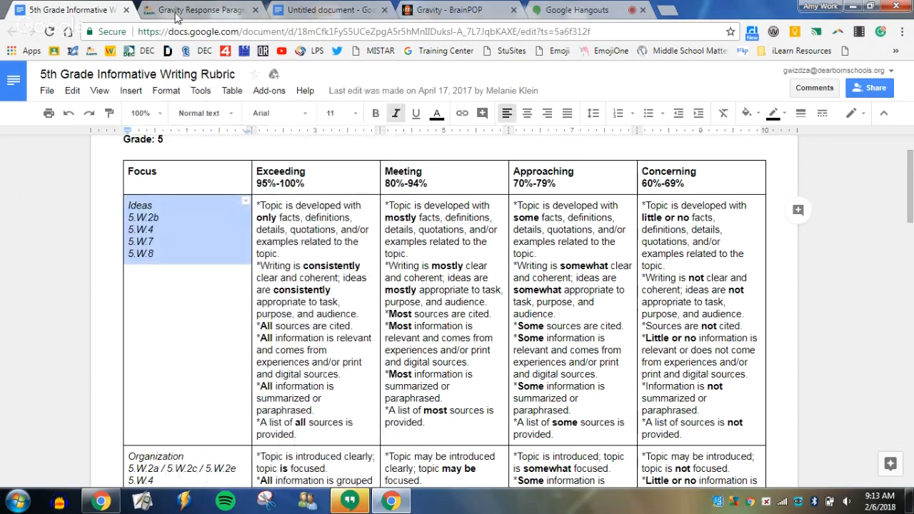
Try pasting the copied Ideas cell with its formatting into the Criterion 1 description of the workshop form, and clear it again.
click(211, 7)
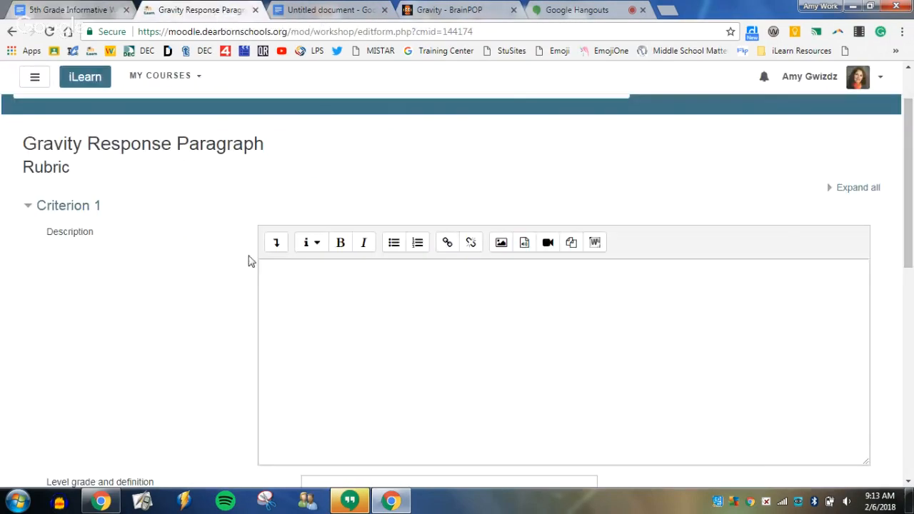
right_click(290, 292)
click(324, 375)
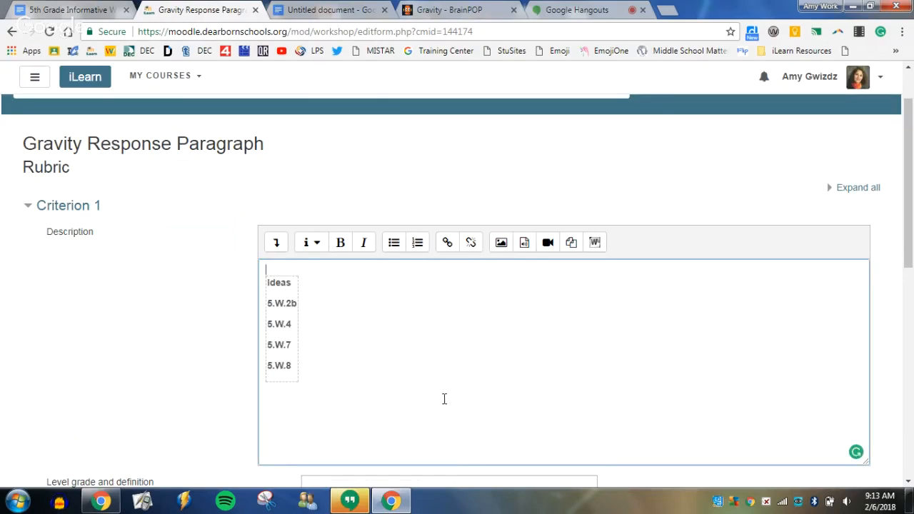
key(ctrl+a)
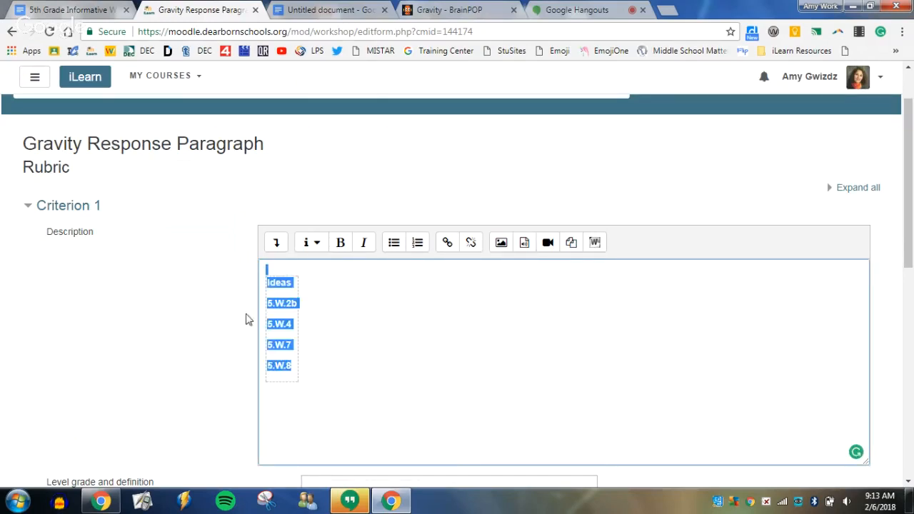
key(Delete)
Paste the Ideas text and its standards as plain text into the Criterion 1 description and remove the blank lines above it.
right_click(276, 287)
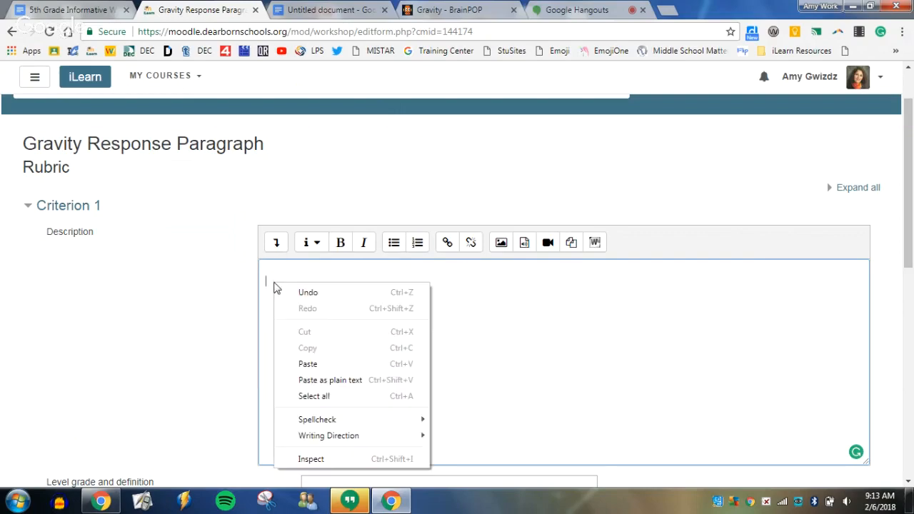
click(312, 379)
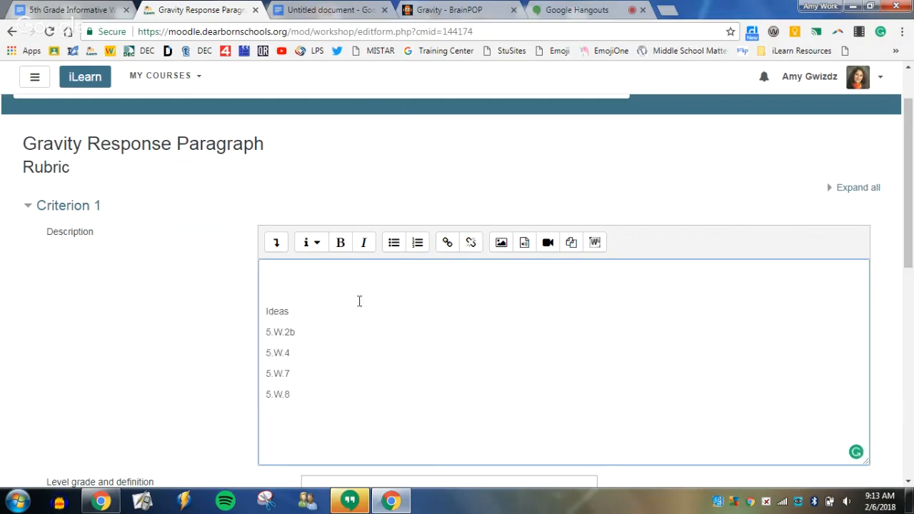
click(270, 311)
key(BackSpace)
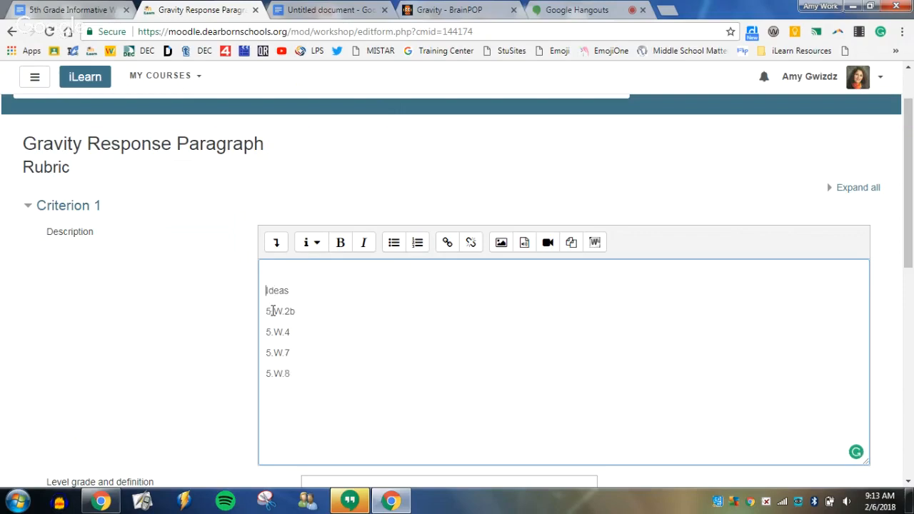
key(BackSpace)
Try formatting the word Ideas in the Criterion 1 description as a large heading in bold.
drag(296, 271, 262, 265)
click(317, 244)
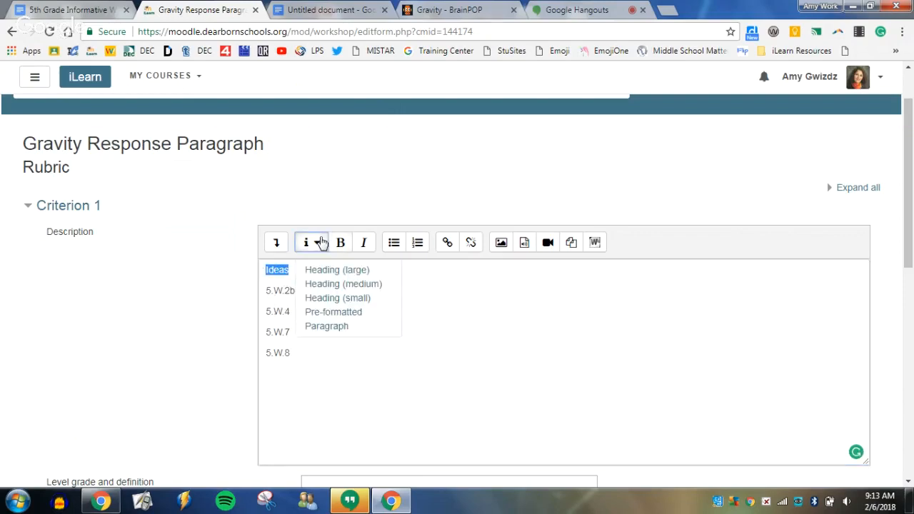
click(322, 270)
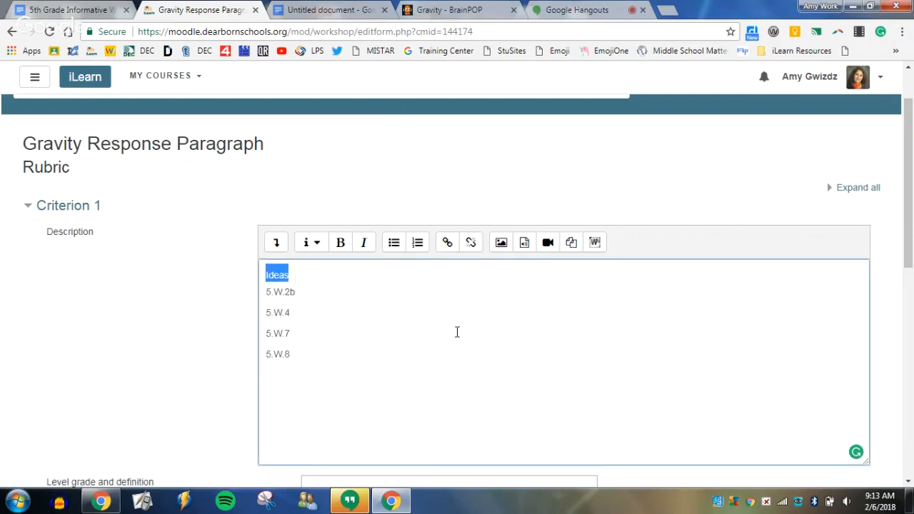
click(309, 244)
click(321, 271)
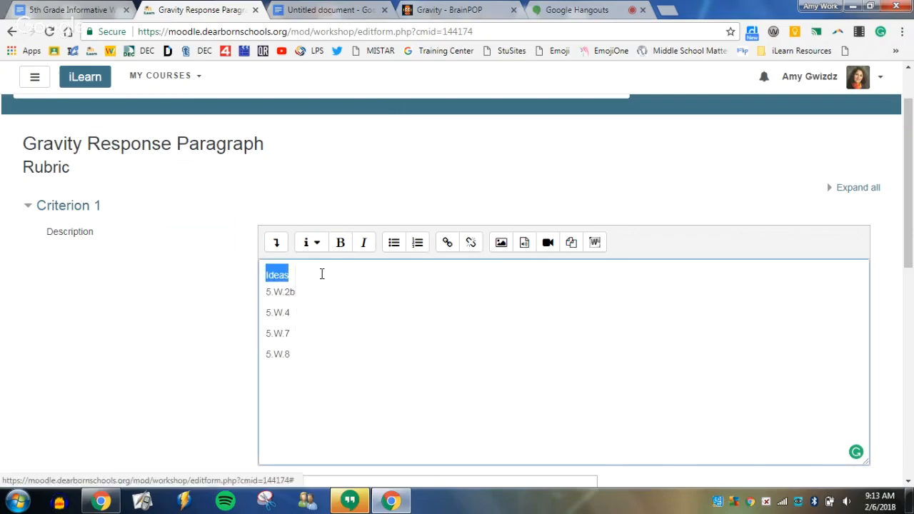
click(341, 243)
click(381, 333)
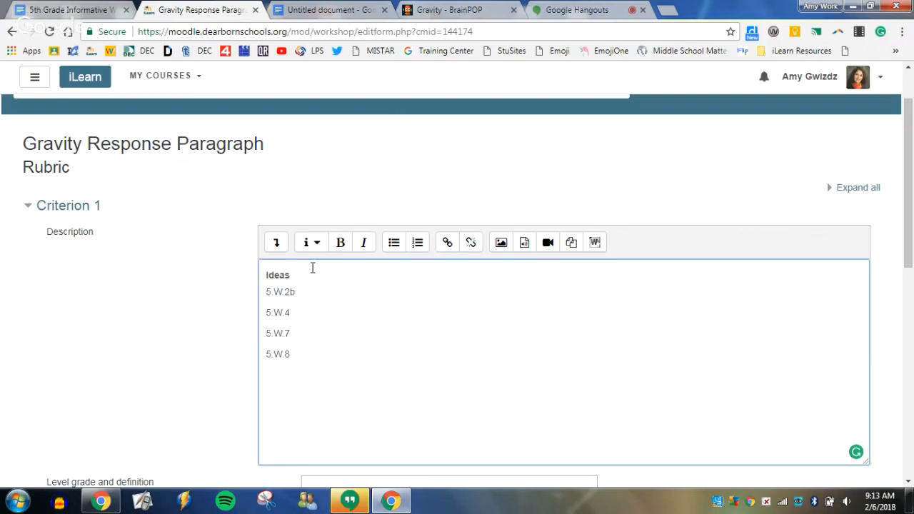
Replace the pasted word Ideas in the Criterion 1 description with a freshly entered "Ideas" in the Heading (large) style.
drag(312, 268, 230, 271)
key(BackSpace)
click(316, 248)
click(315, 269)
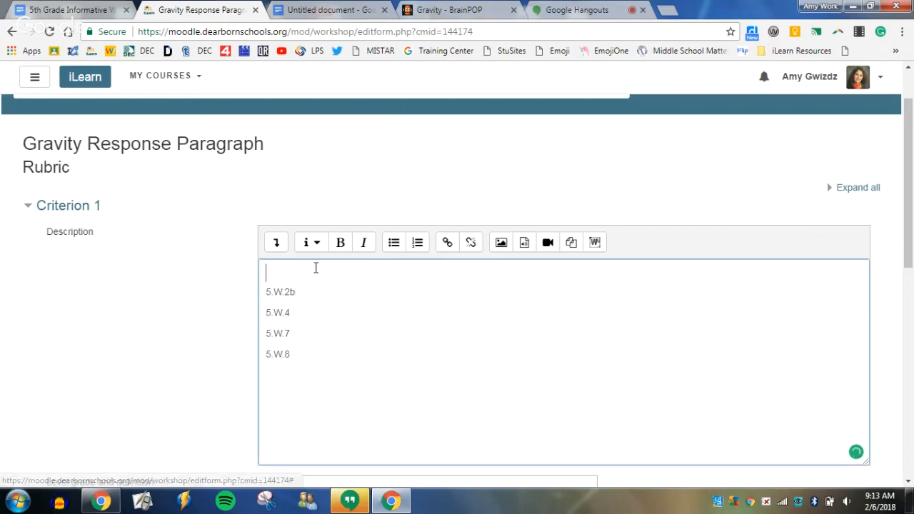
text(Ideas)
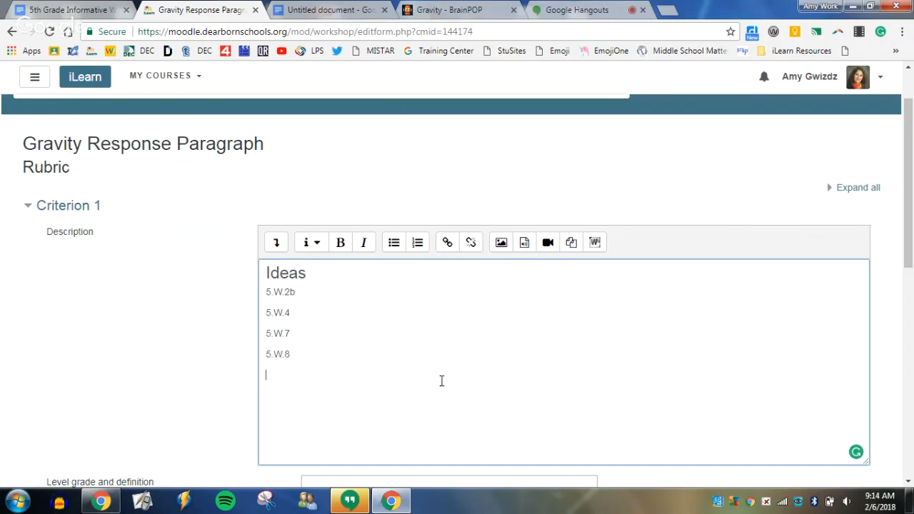
Check the rubric document's levels and enter N/A as Criterion 1's definition for grade 0.
scroll(441, 380, down, 4)
scroll(448, 367, down, 1)
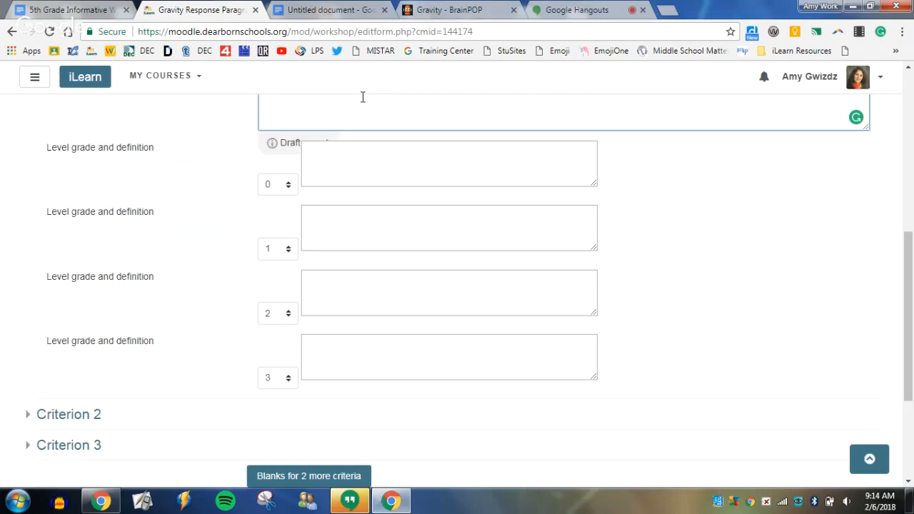
click(92, 9)
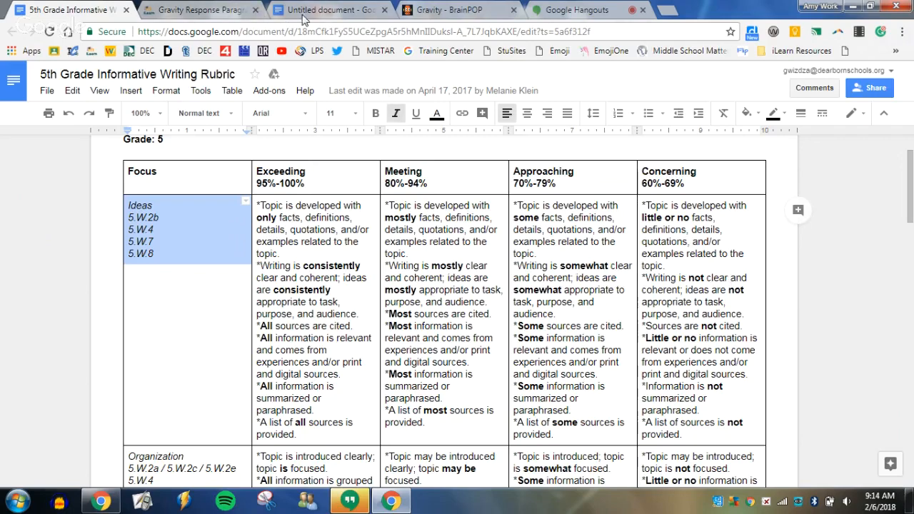
click(177, 13)
click(345, 165)
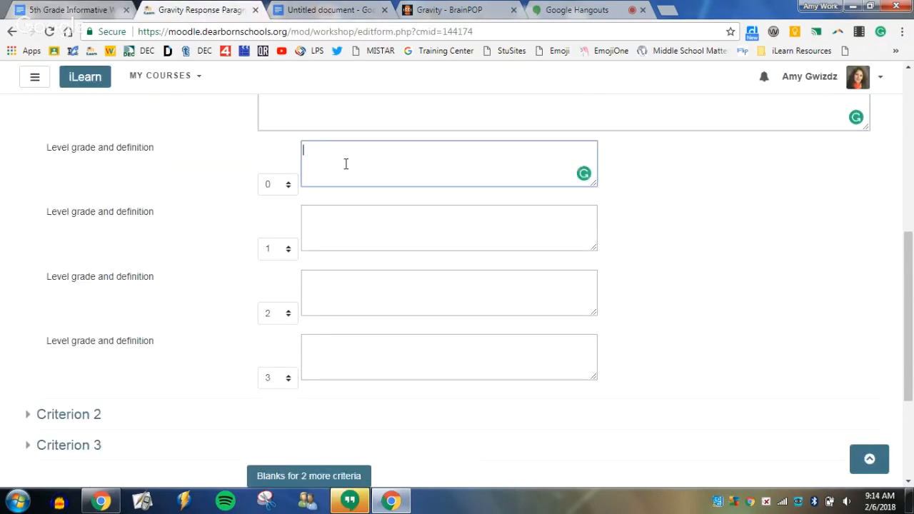
text(N/A)
Copy the Concerning text of the Ideas row from the rubric document into Criterion 1's grade 1 definition.
click(328, 212)
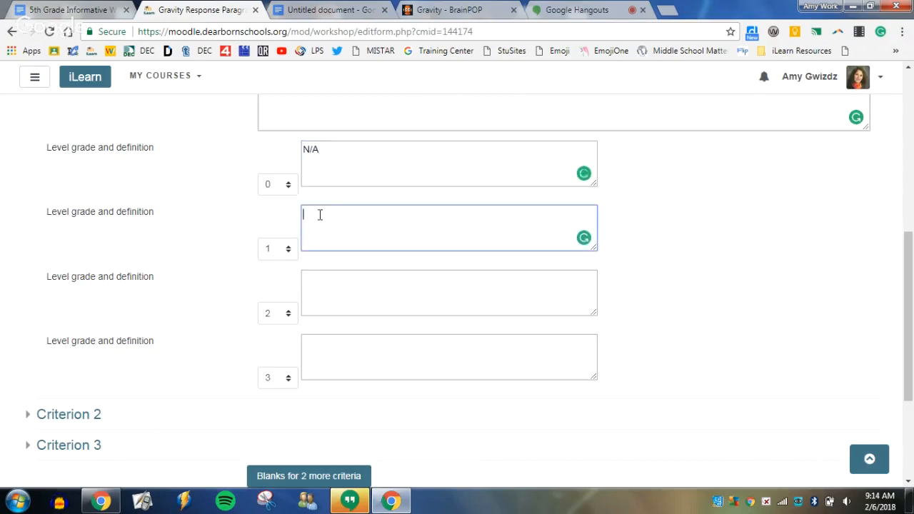
click(42, 14)
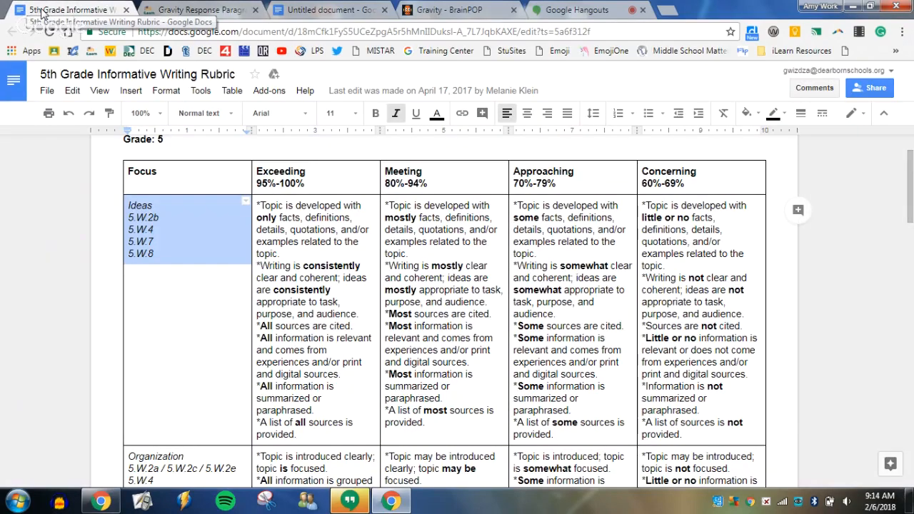
click(643, 206)
drag(643, 206, 710, 435)
right_click(703, 321)
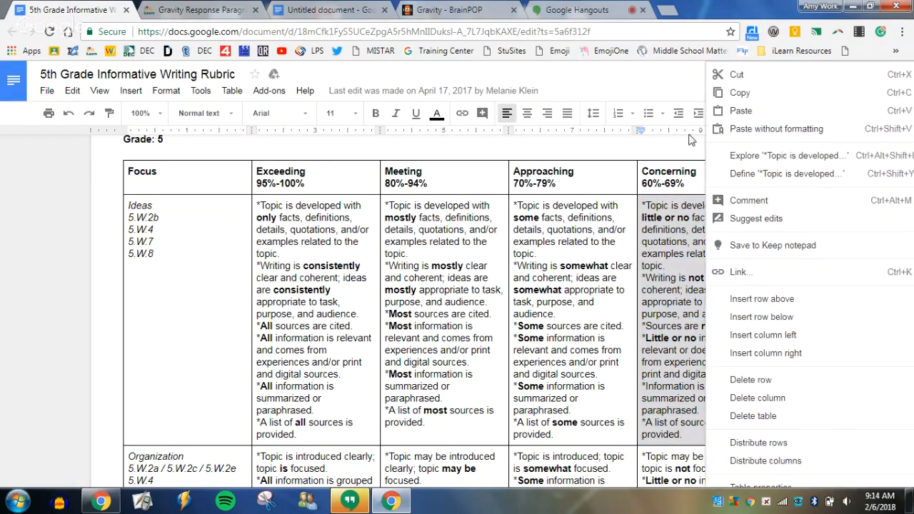
click(728, 99)
click(200, 10)
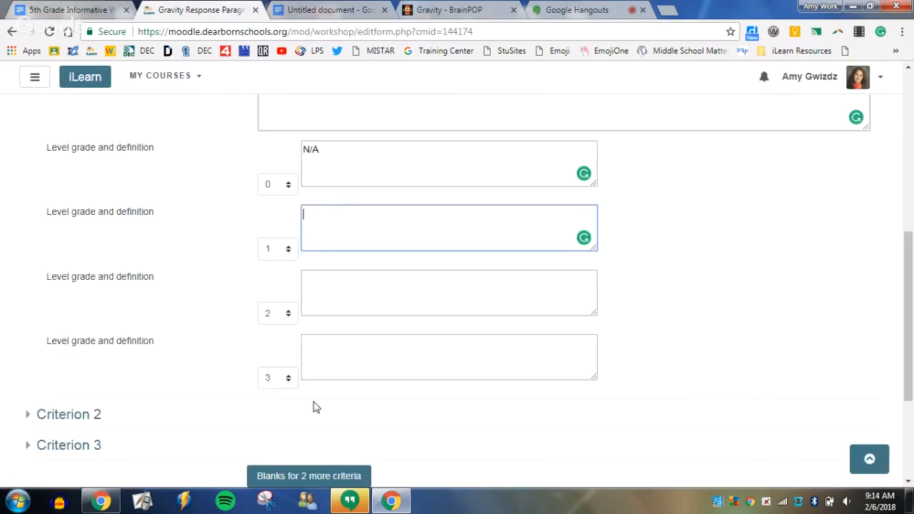
right_click(326, 233)
click(369, 328)
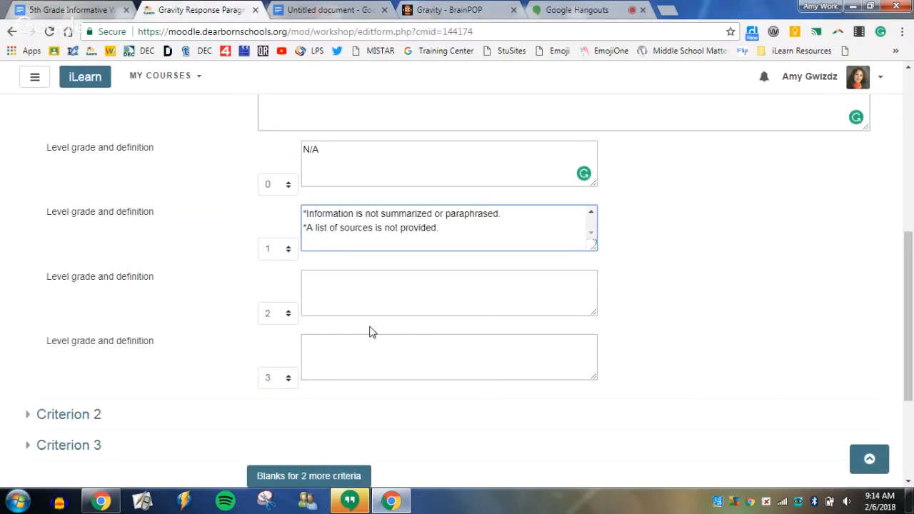
Copy the Approaching text of the Ideas row from the rubric document into Criterion 1's grade 2 definition.
click(359, 293)
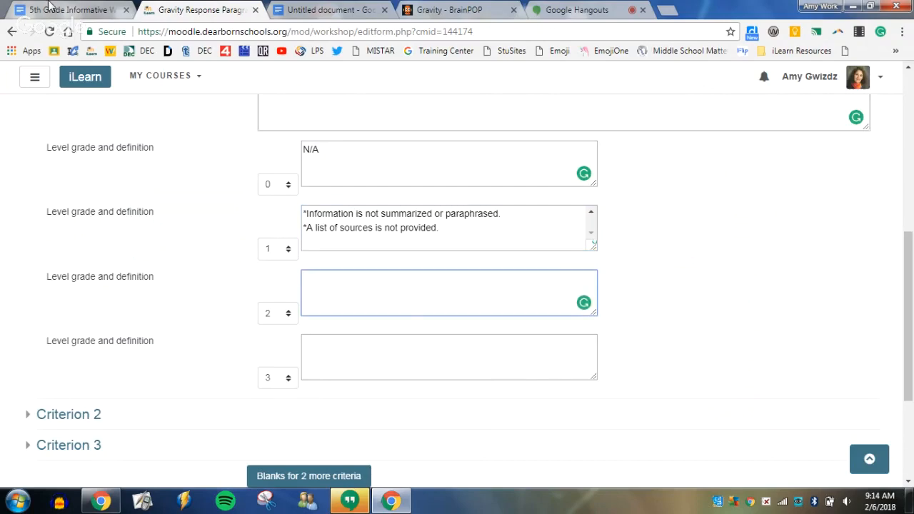
click(46, 6)
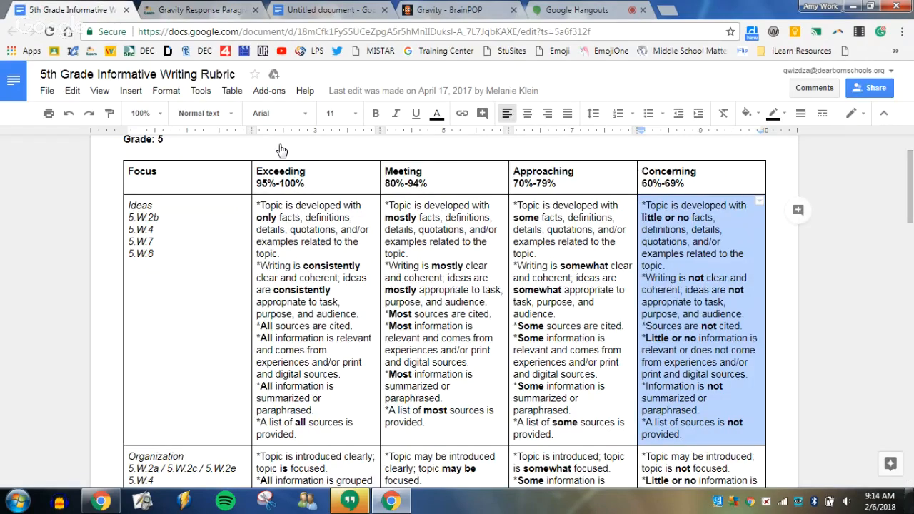
drag(514, 205, 631, 432)
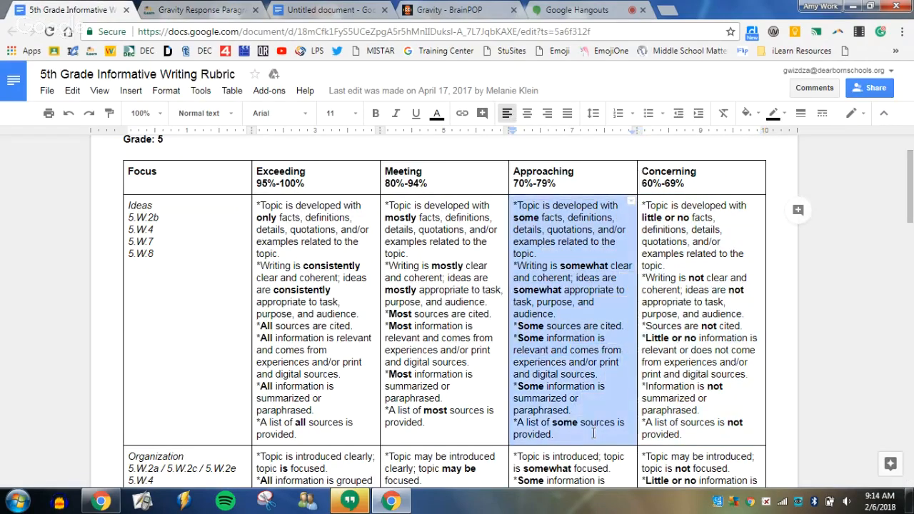
right_click(587, 318)
click(597, 94)
click(198, 17)
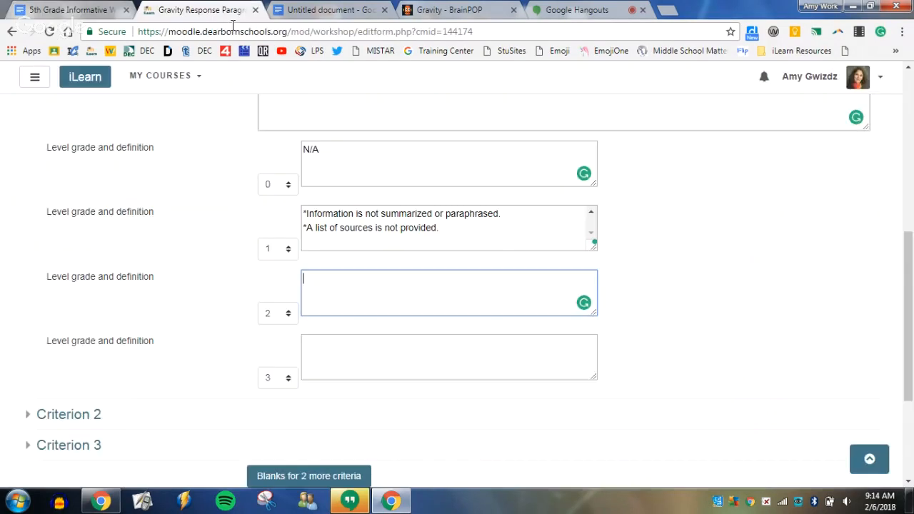
right_click(332, 279)
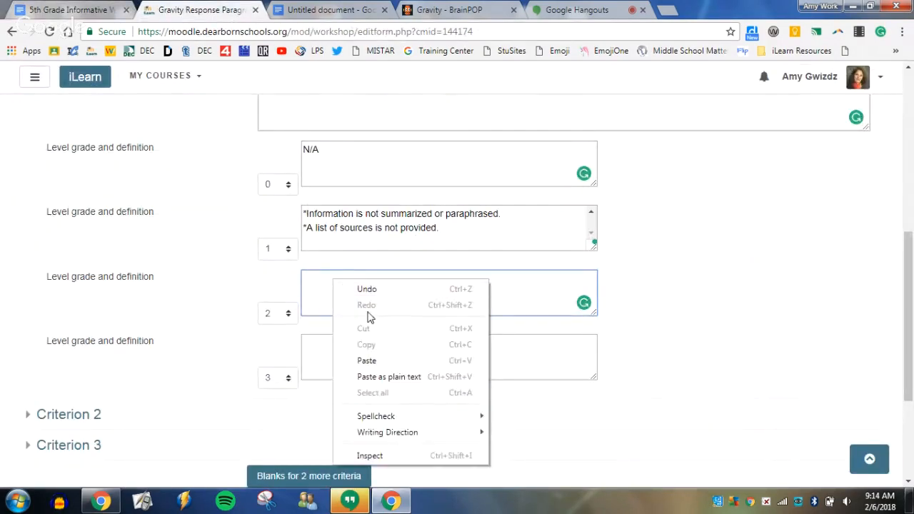
click(366, 361)
Copy the Meeting text of the Ideas row from the rubric document into Criterion 1's grade 3 definition.
scroll(521, 353, down, 1)
click(364, 285)
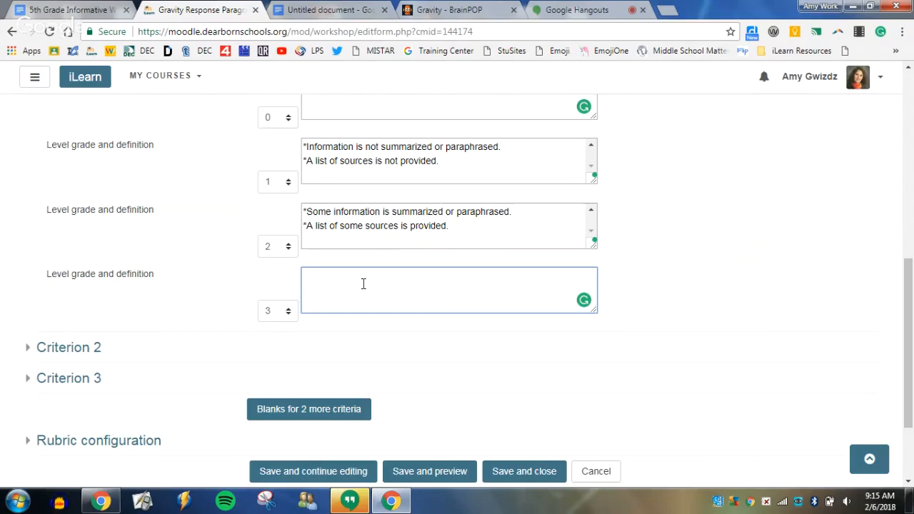
click(77, 7)
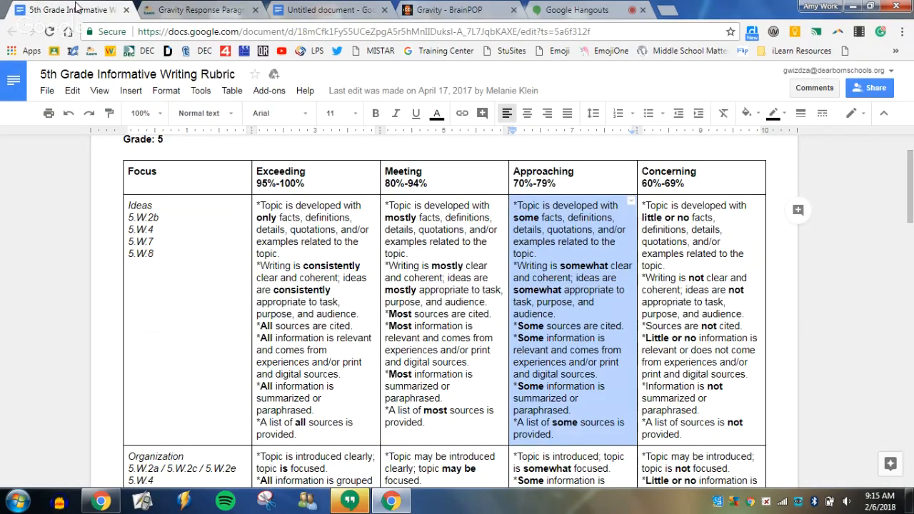
drag(385, 205, 465, 379)
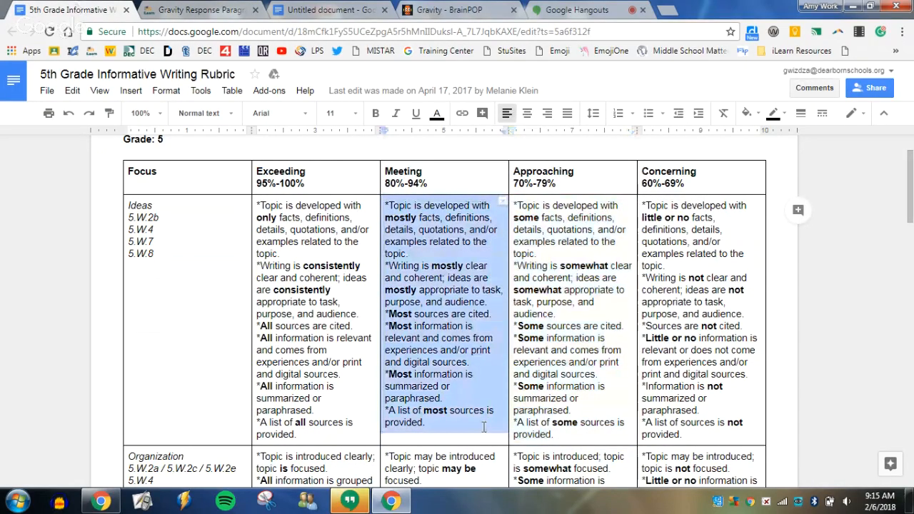
right_click(464, 378)
click(511, 93)
click(214, 10)
right_click(330, 280)
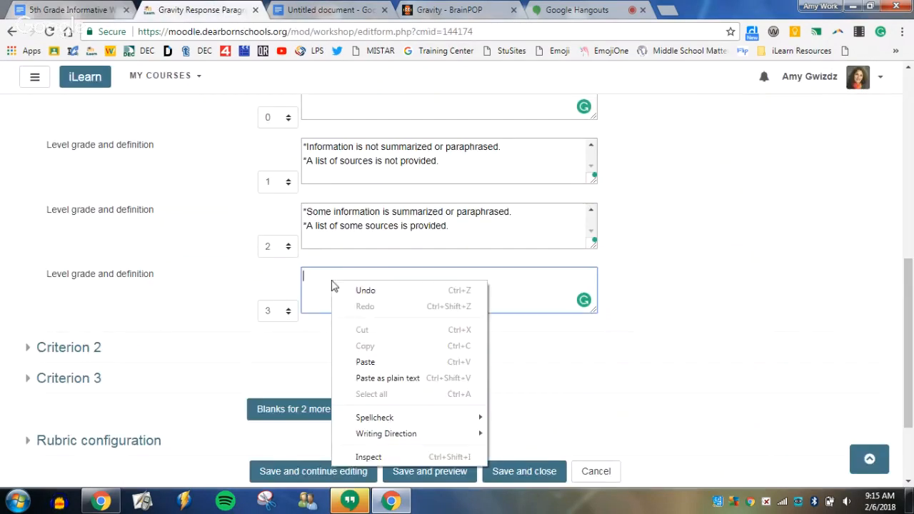
click(369, 379)
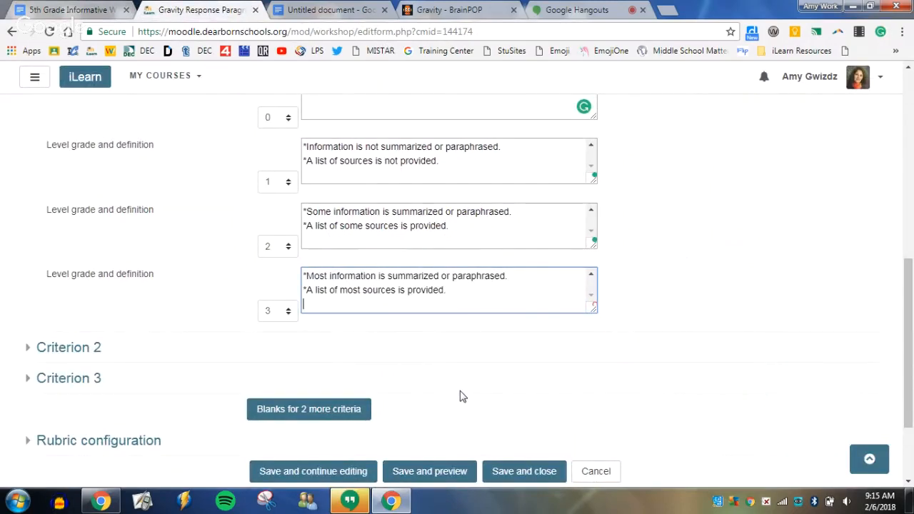
Save the assessment form while continuing to edit it, and place the cursor in Criterion 1's new grade 4 definition.
scroll(578, 391, down, 2)
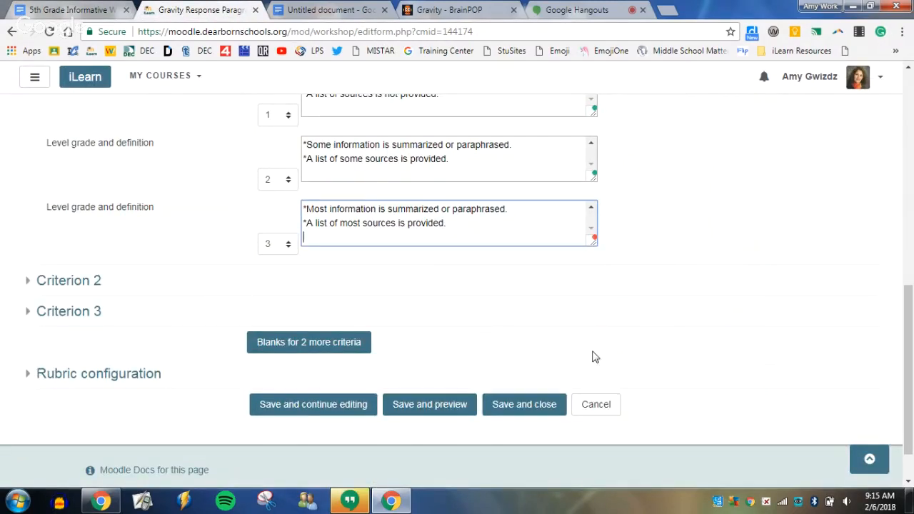
click(318, 402)
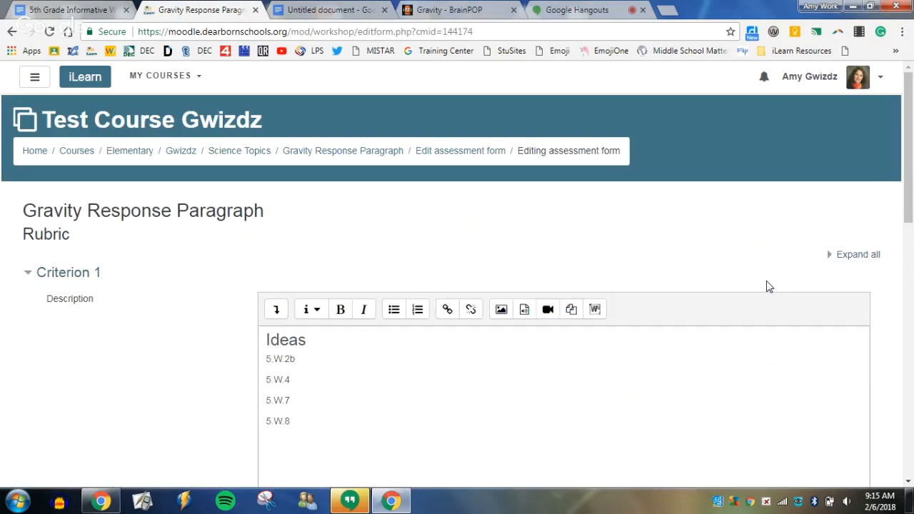
scroll(742, 285, down, 3)
scroll(735, 286, down, 5)
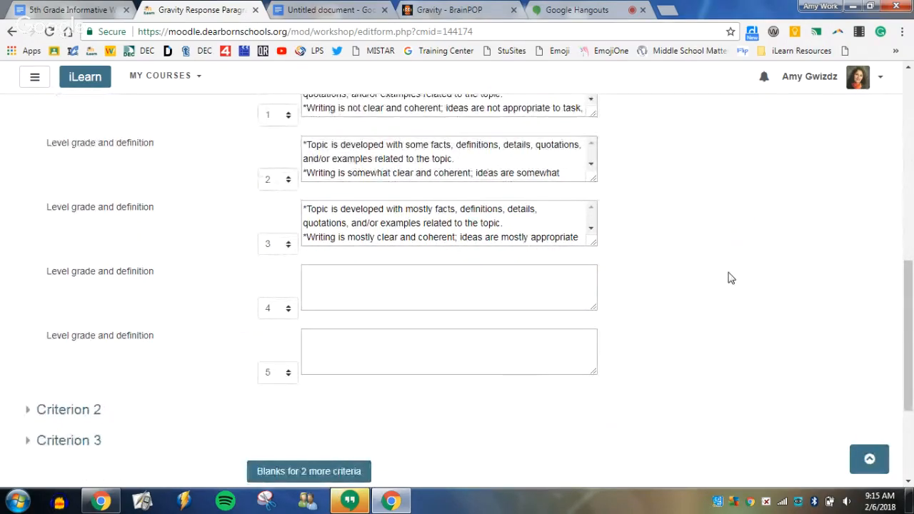
click(378, 283)
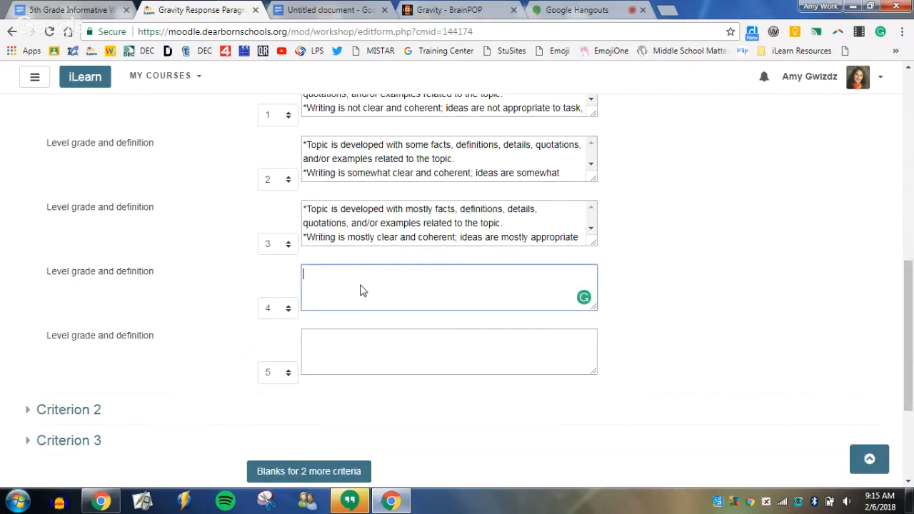
Copy the Exceeding text of the Ideas row from the rubric document into Criterion 1's grade 4 definition as plain text.
click(71, 12)
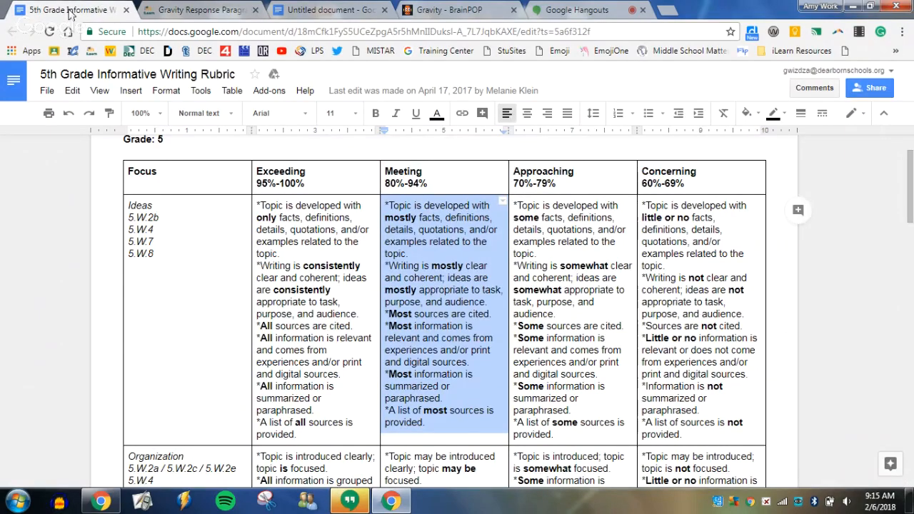
drag(257, 206, 323, 436)
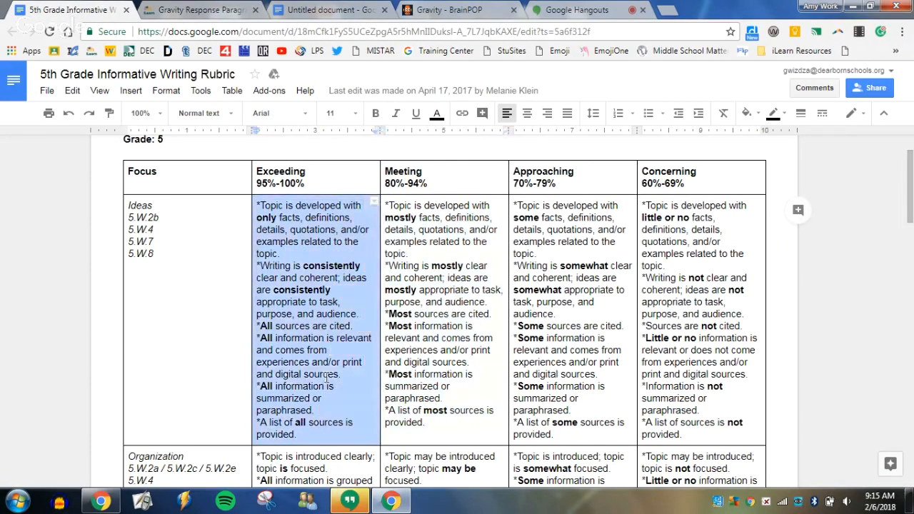
right_click(323, 348)
click(330, 93)
key(ctrl+Tab)
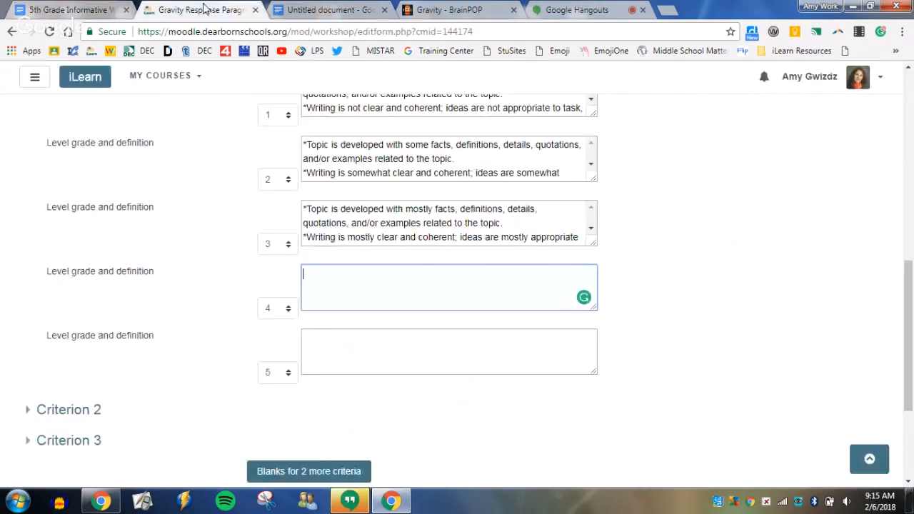
right_click(328, 274)
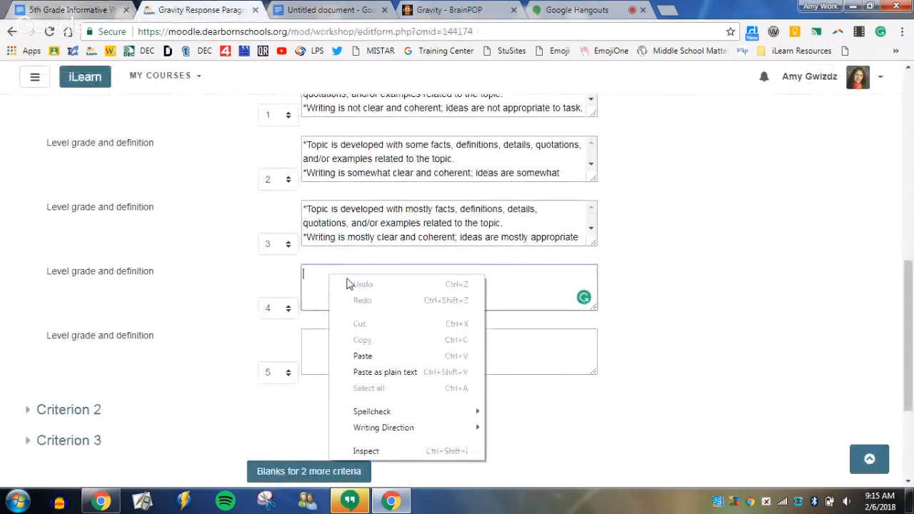
click(394, 372)
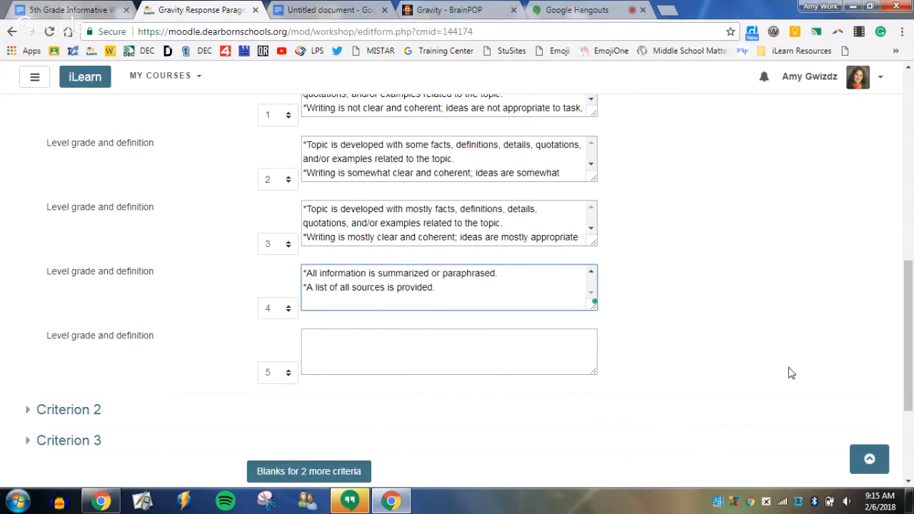
Set the rubric layout to Grid in the rubric configuration, and save and close the assessment form.
scroll(792, 371, down, 1)
scroll(797, 371, up, 5)
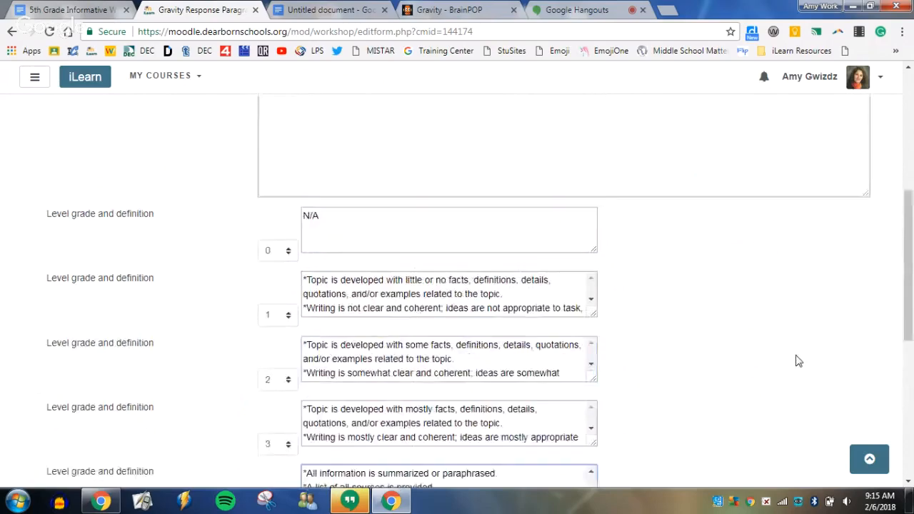
scroll(812, 365, up, 2)
scroll(807, 363, down, 6)
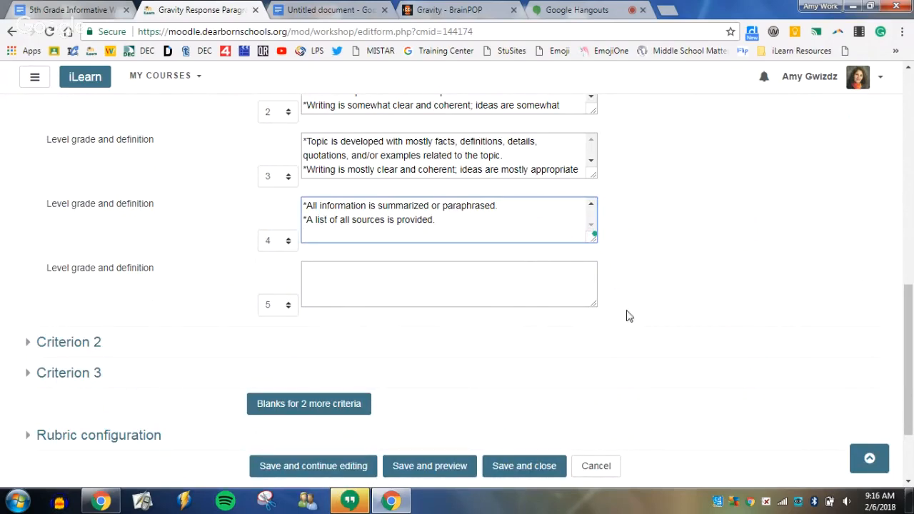
scroll(680, 309, down, 3)
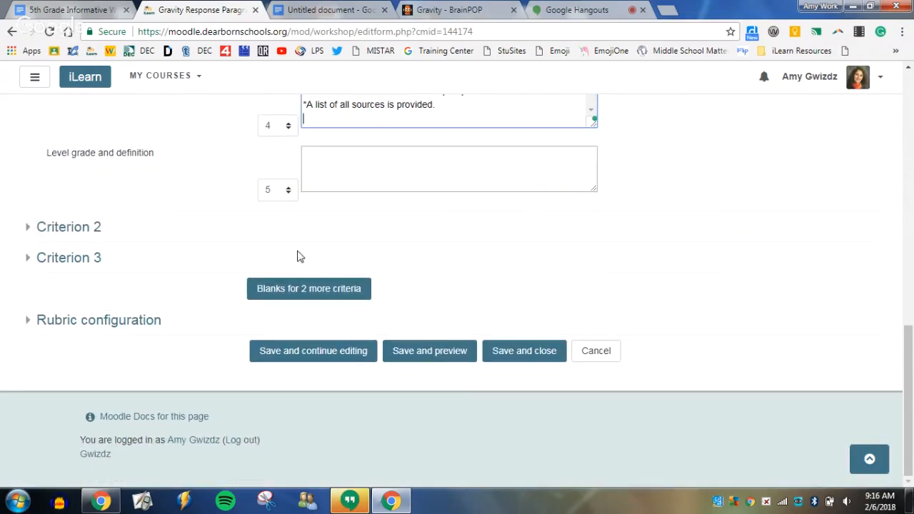
click(107, 321)
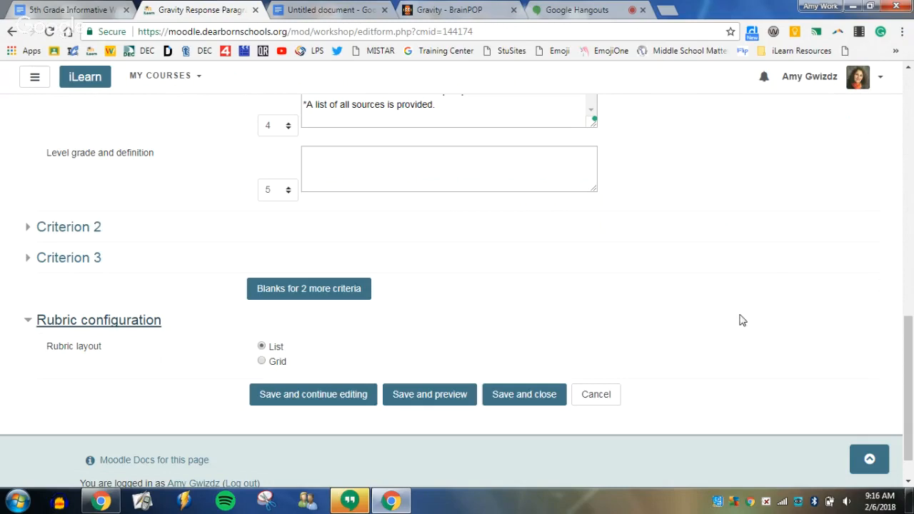
click(262, 362)
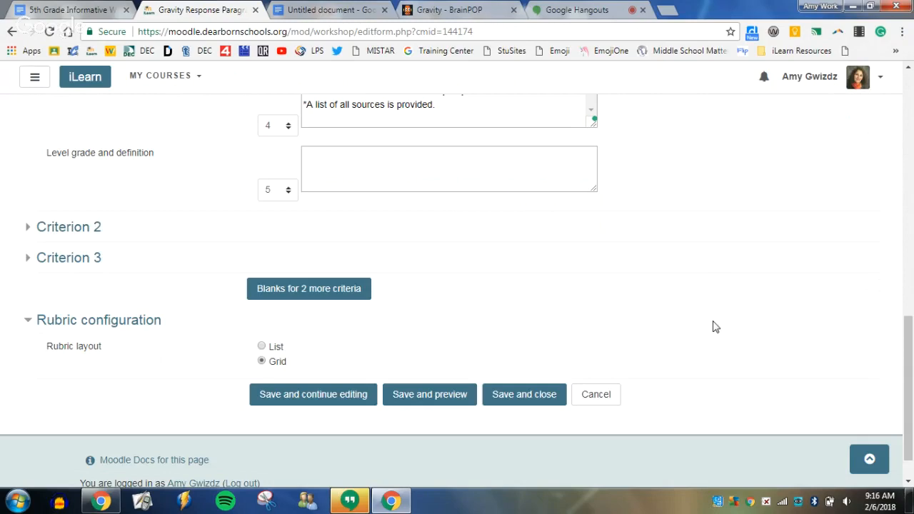
click(528, 395)
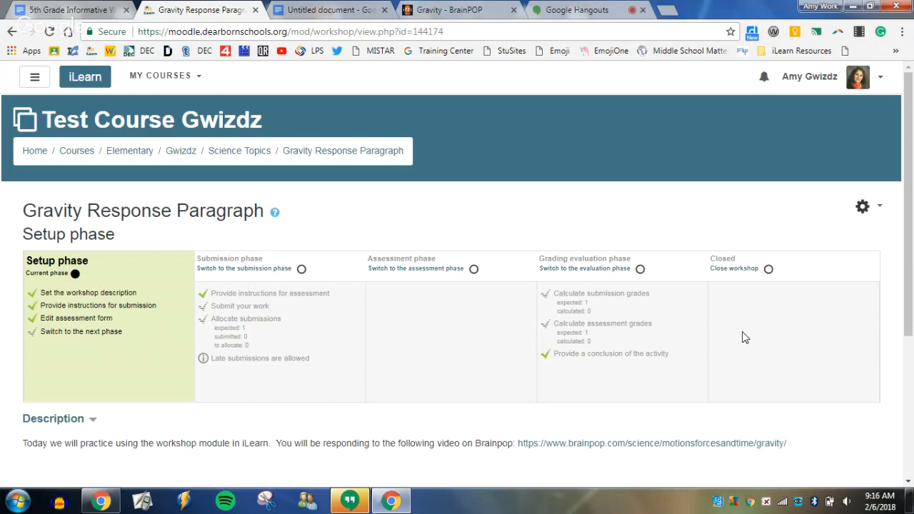
Switch the Gravity Response Paragraph workshop from the setup phase into the Submission phase and confirm the change.
click(73, 334)
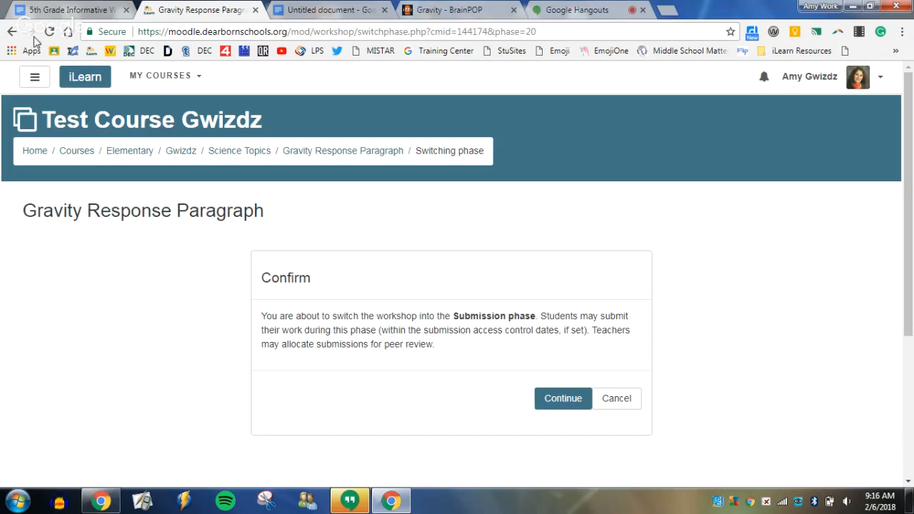
click(12, 31)
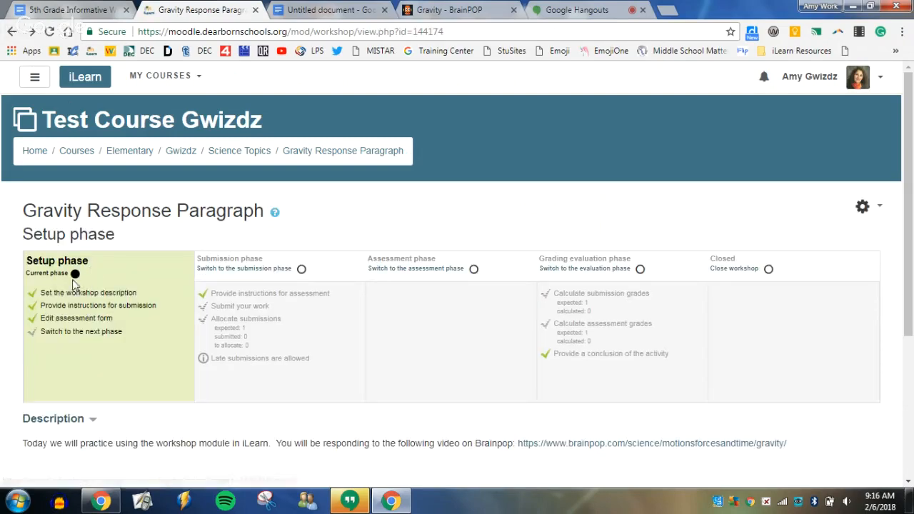
click(302, 271)
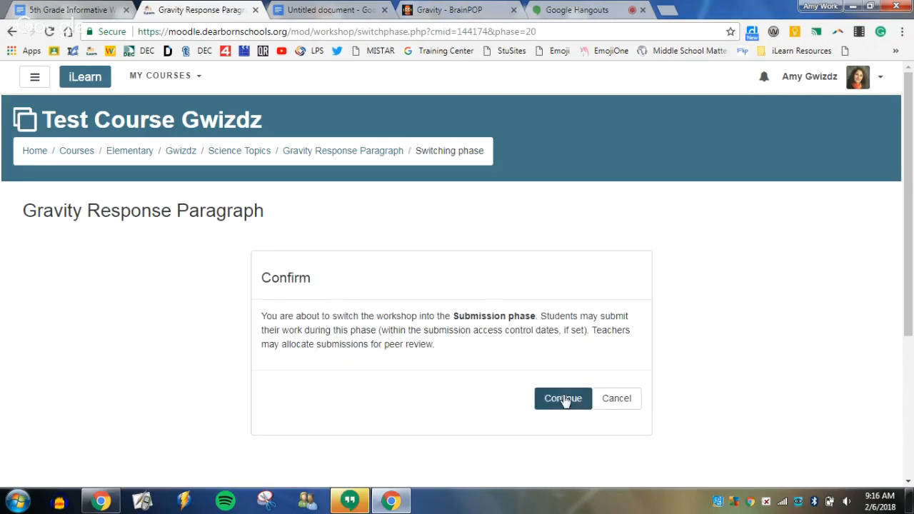
click(565, 400)
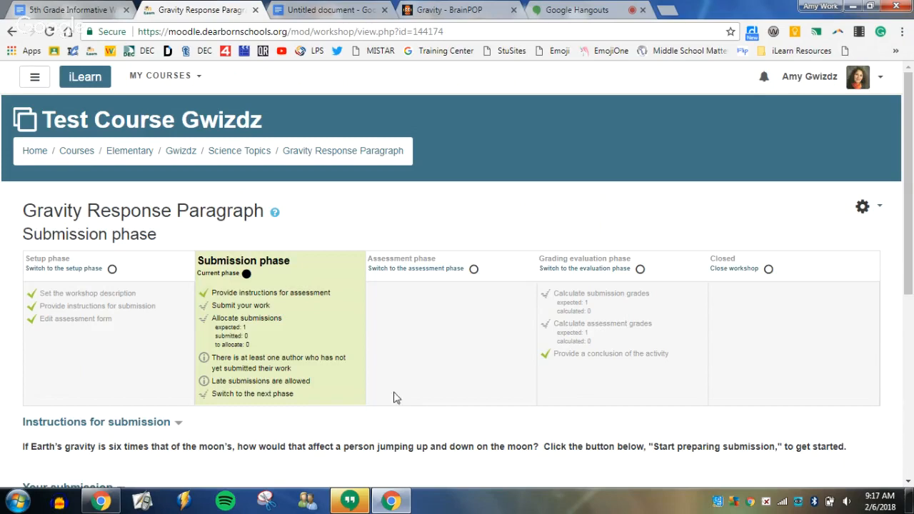
Open the workshop's random submission allocation and set the number of reviews to 5 per reviewer.
click(251, 321)
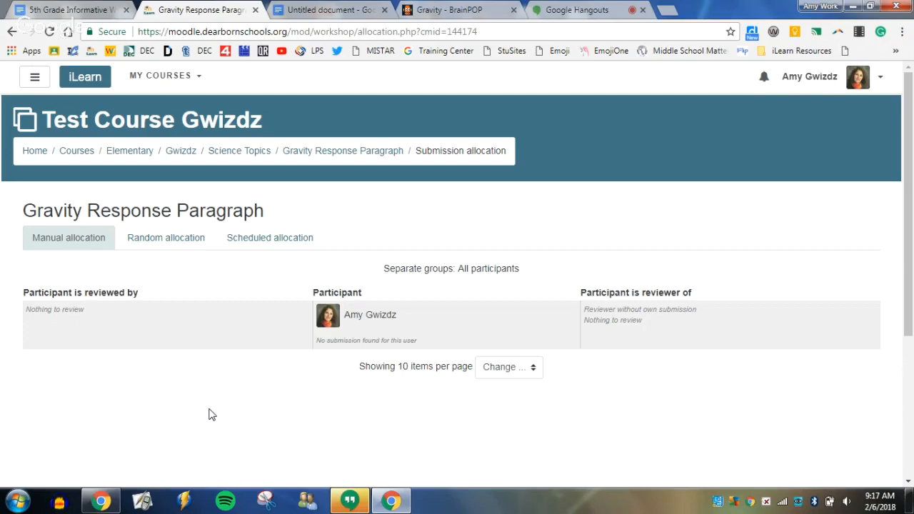
click(156, 238)
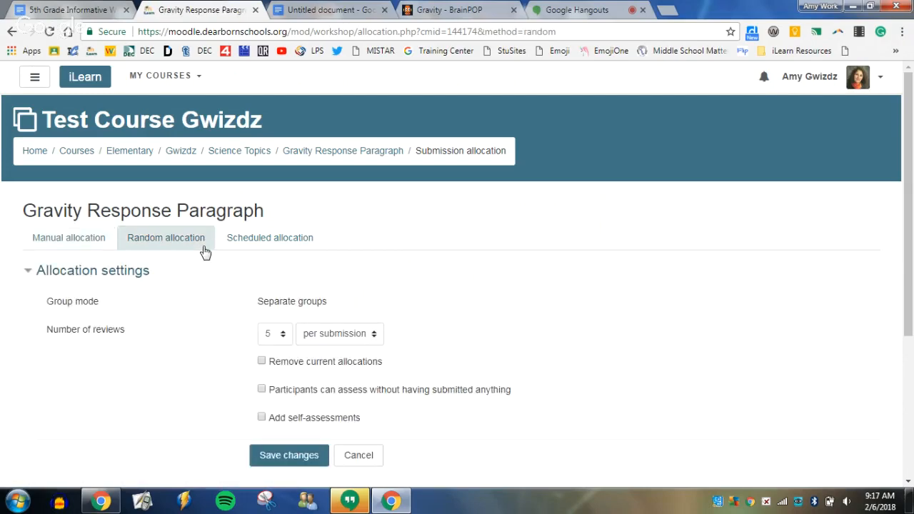
scroll(580, 328, down, 1)
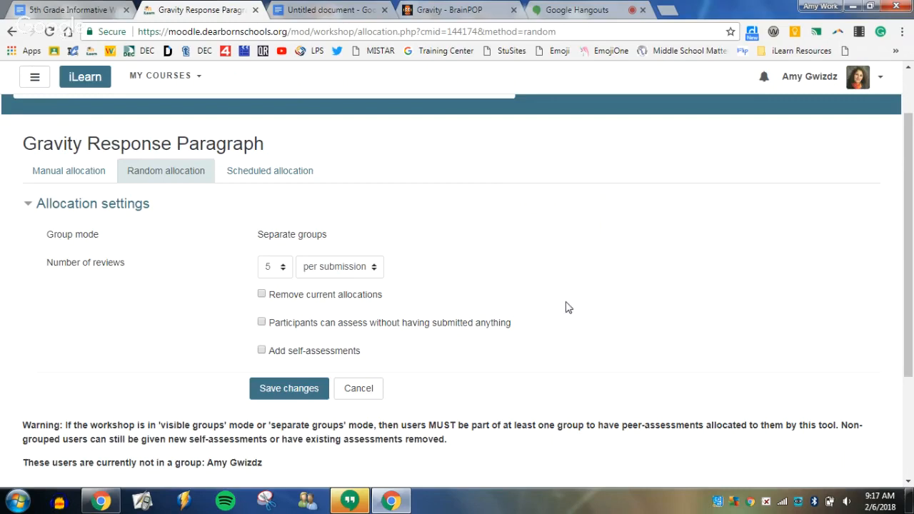
click(290, 273)
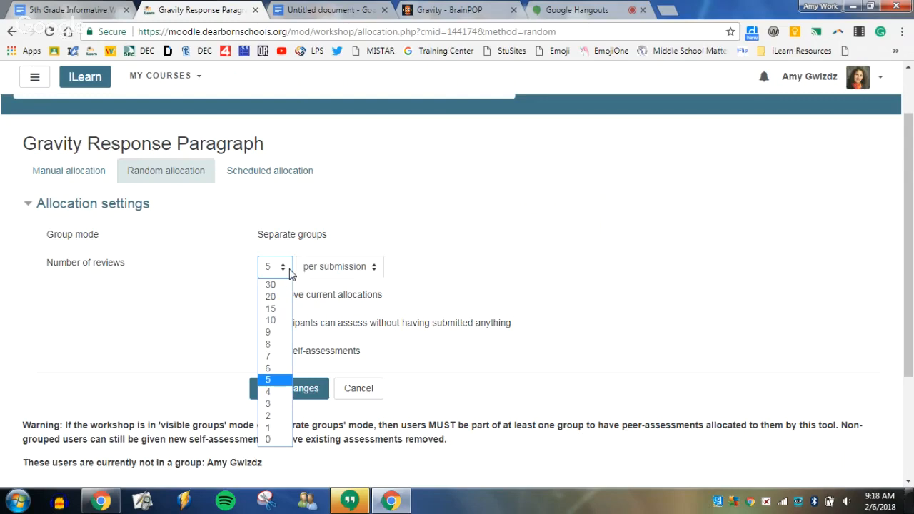
click(275, 379)
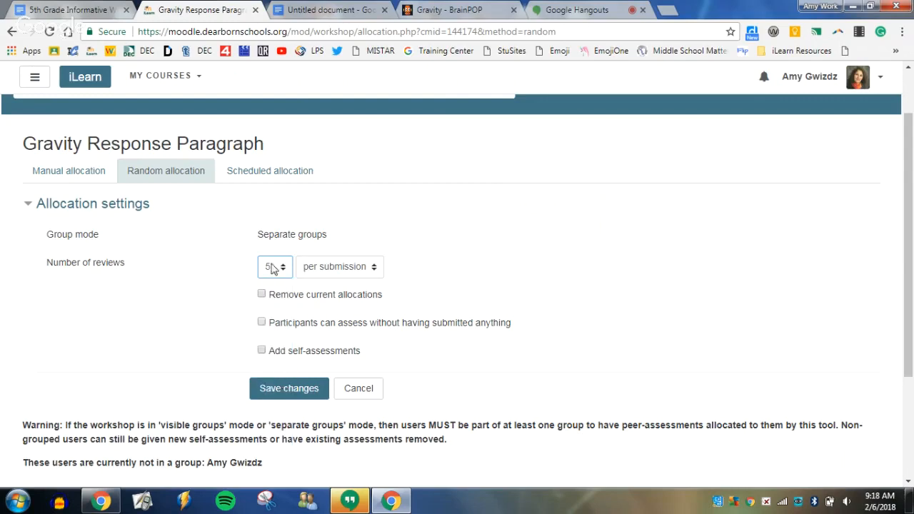
click(374, 269)
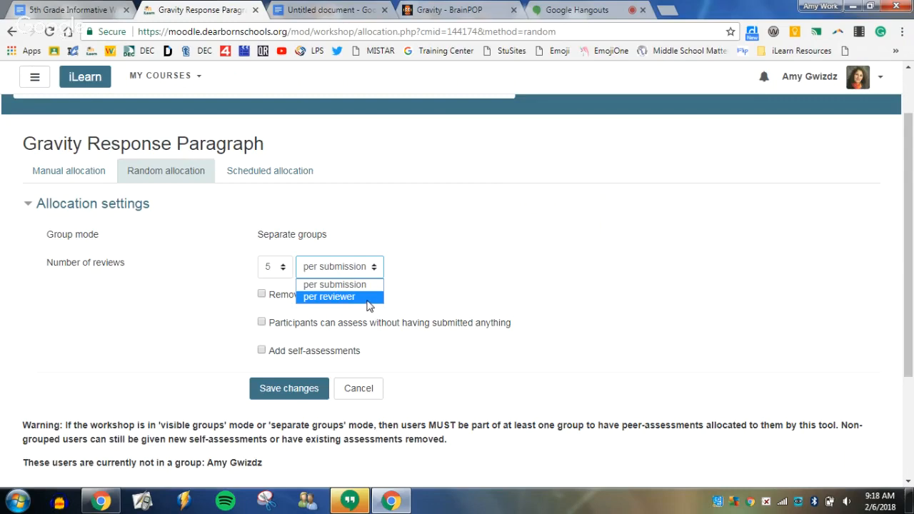
click(369, 297)
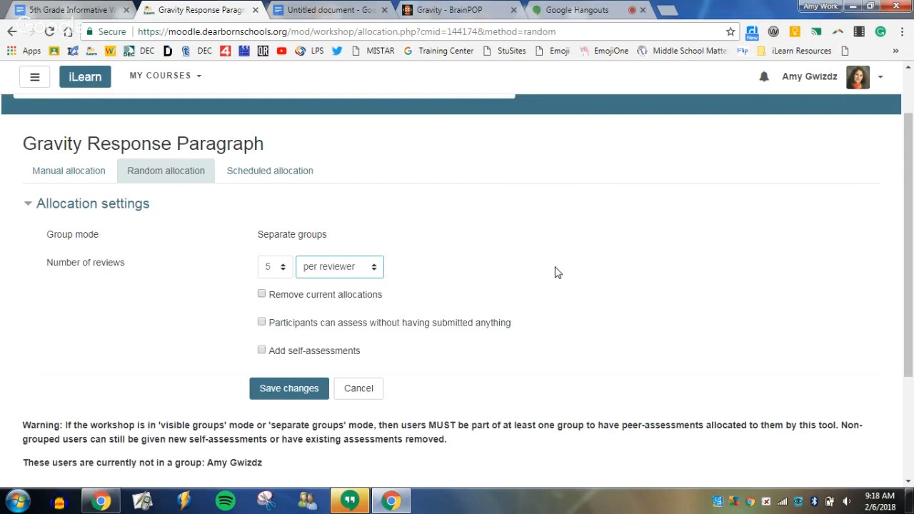
Enable removing current allocations, assessing without having submitted anything, and self-assessments, and save the random allocation.
click(262, 294)
click(262, 351)
click(296, 390)
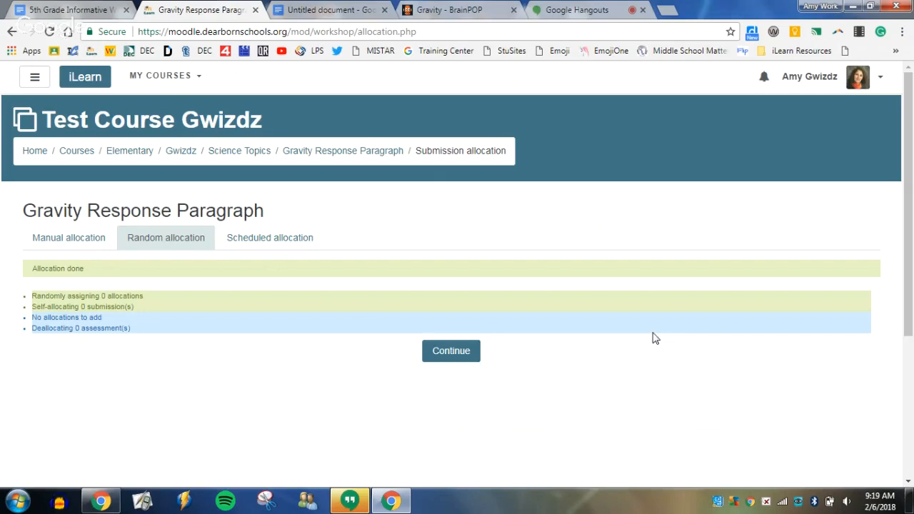
click(451, 351)
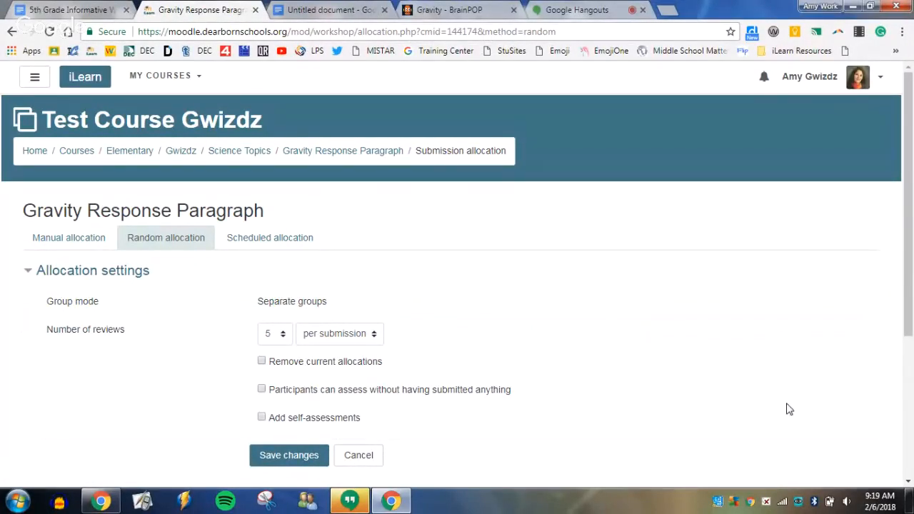
Review the manual, scheduled and random allocation settings, and return to the workshop's phase overview.
click(86, 238)
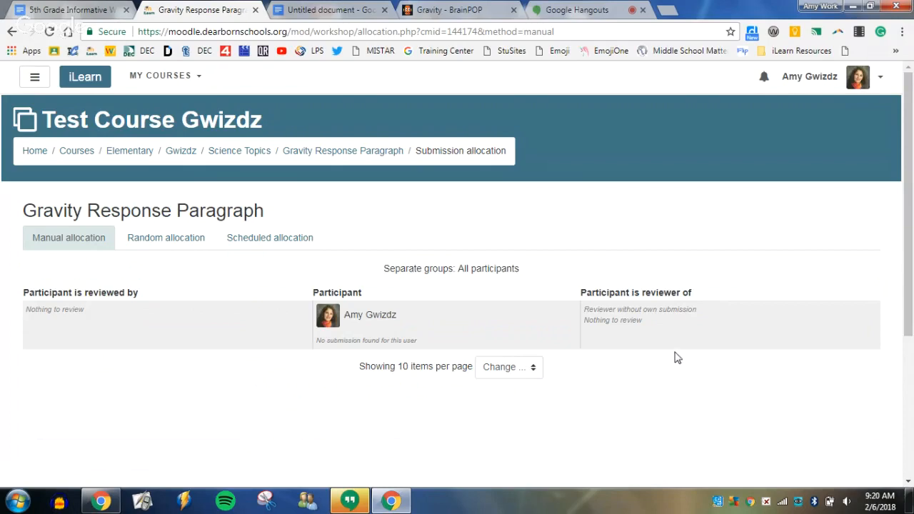
click(293, 241)
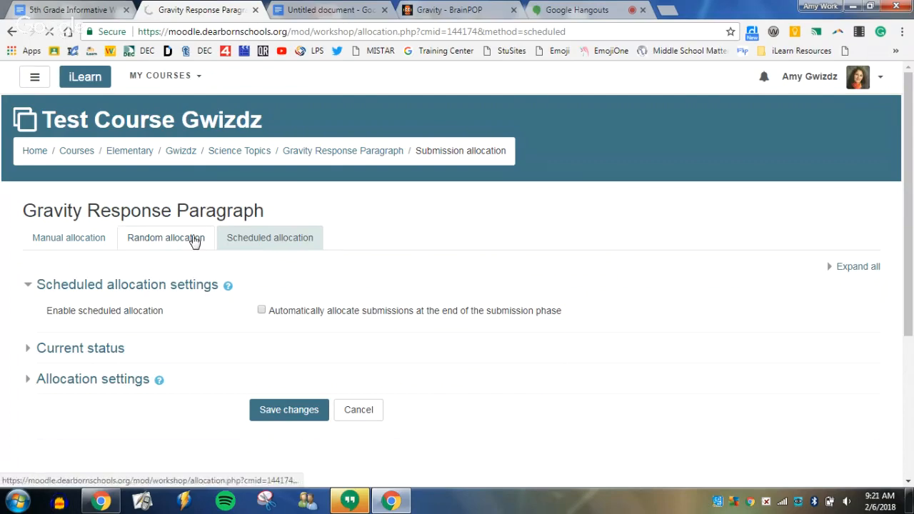
click(191, 240)
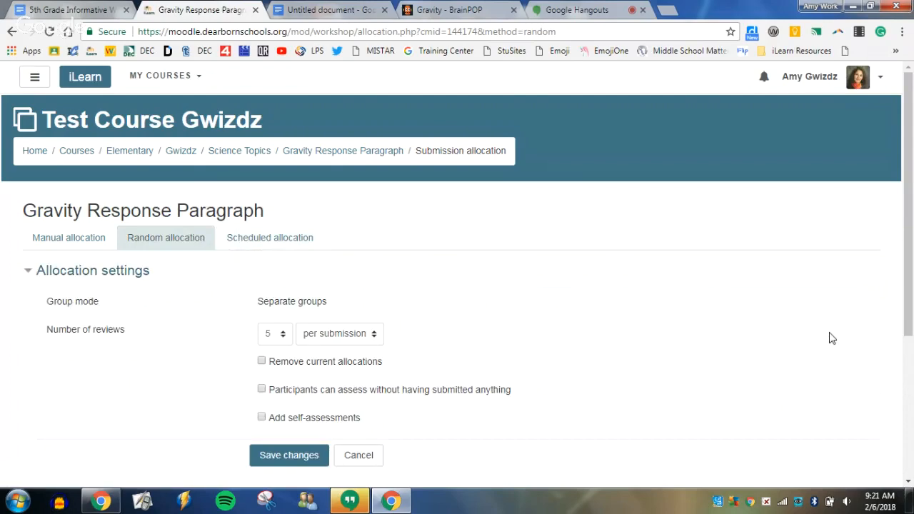
scroll(820, 345, down, 4)
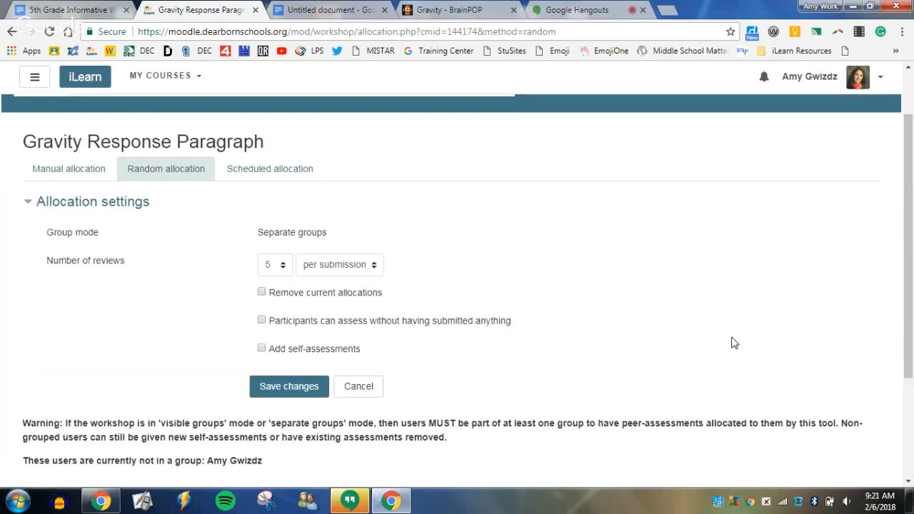
scroll(728, 332, up, 4)
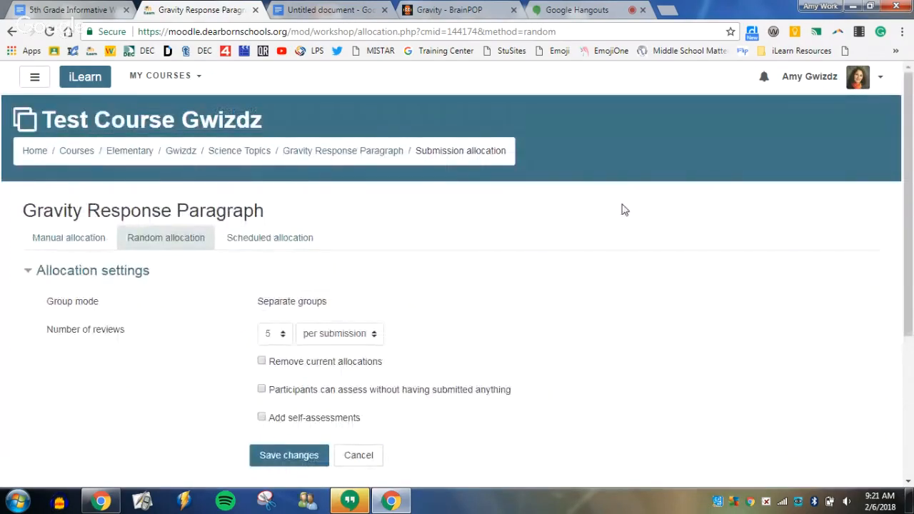
click(335, 154)
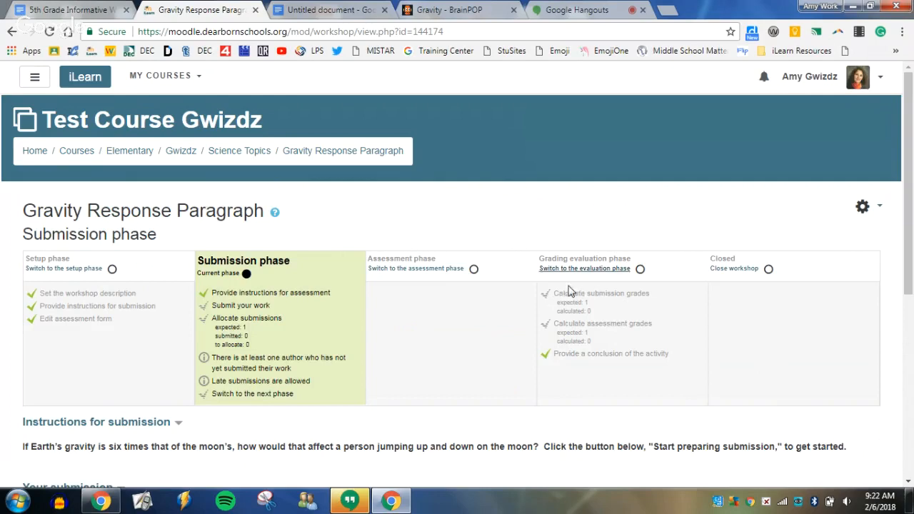
Switch the workshop into the Grading evaluation phase and back to the Submission phase, confirming both changes.
click(640, 270)
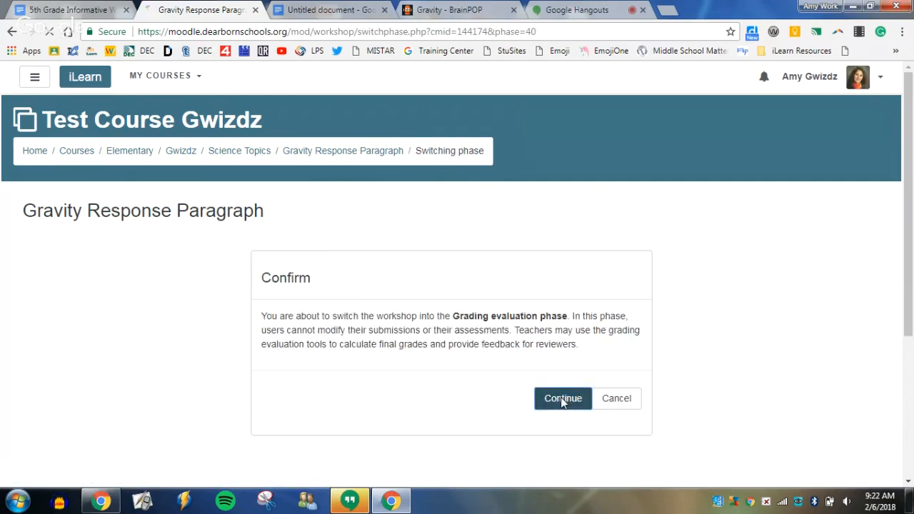
click(562, 398)
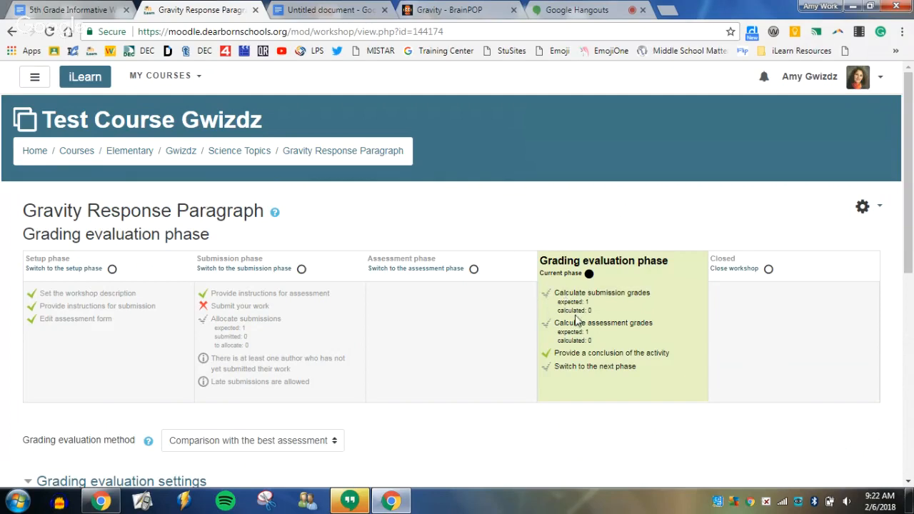
click(302, 271)
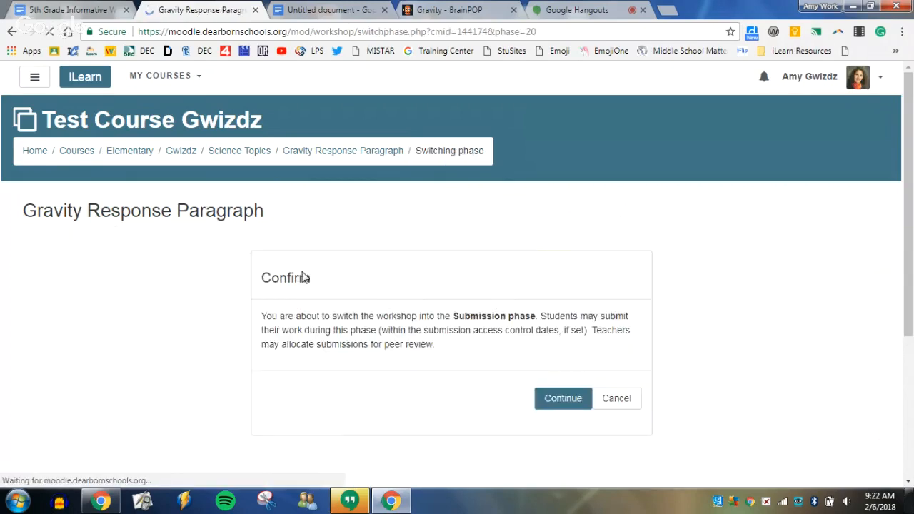
click(555, 401)
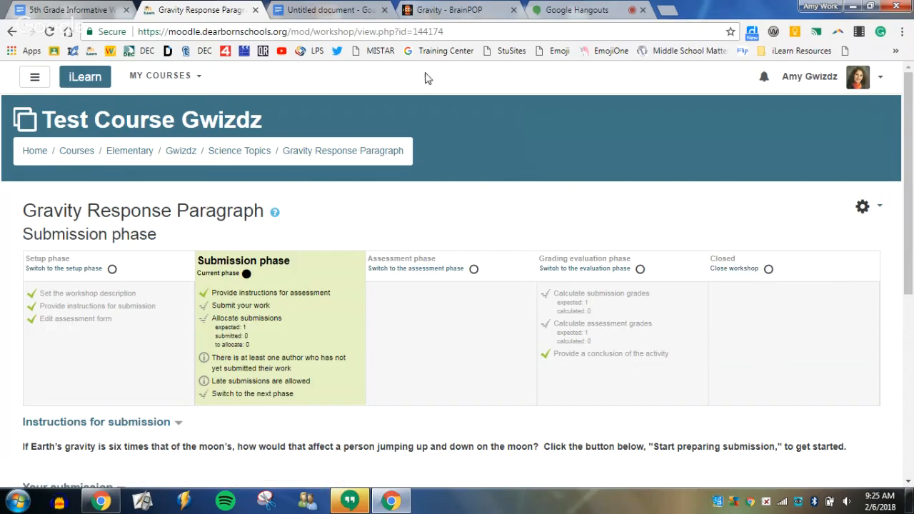
Switch to the Google Hangouts call and stop sharing the screen.
click(576, 10)
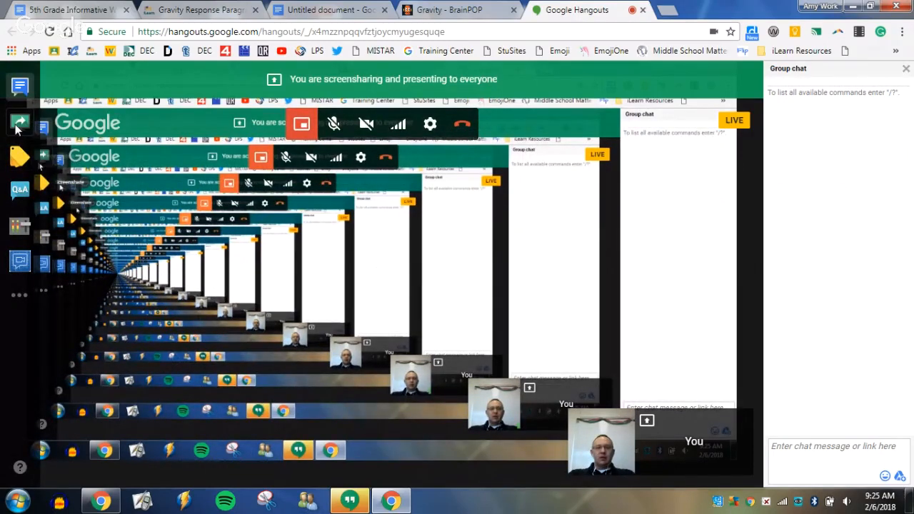
click(18, 127)
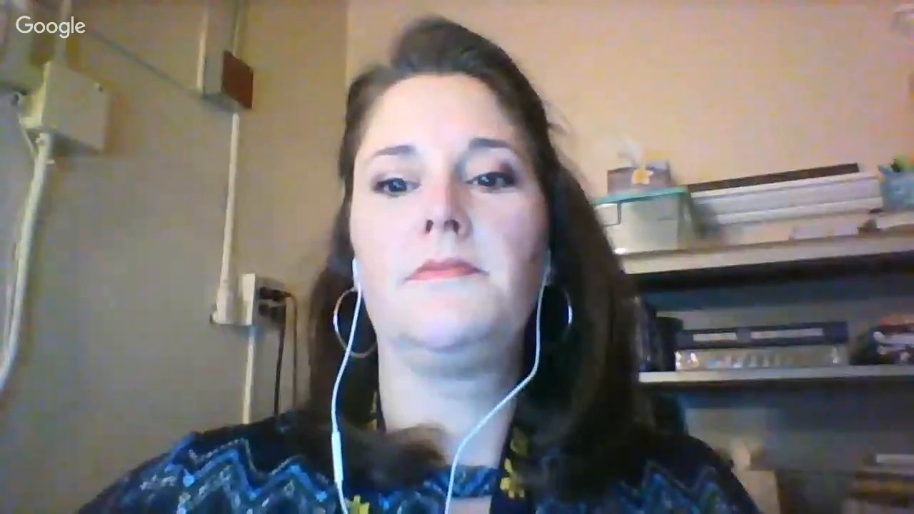